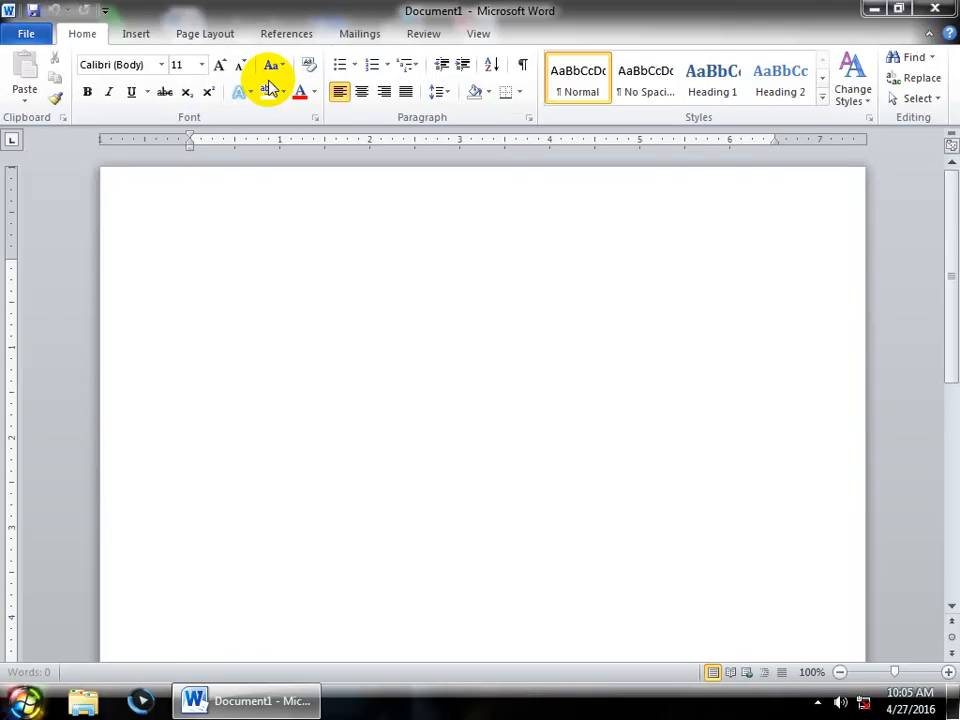
- Show the Page Layout tab and dismiss the Breaks list without inserting anything
left_click(210, 36)
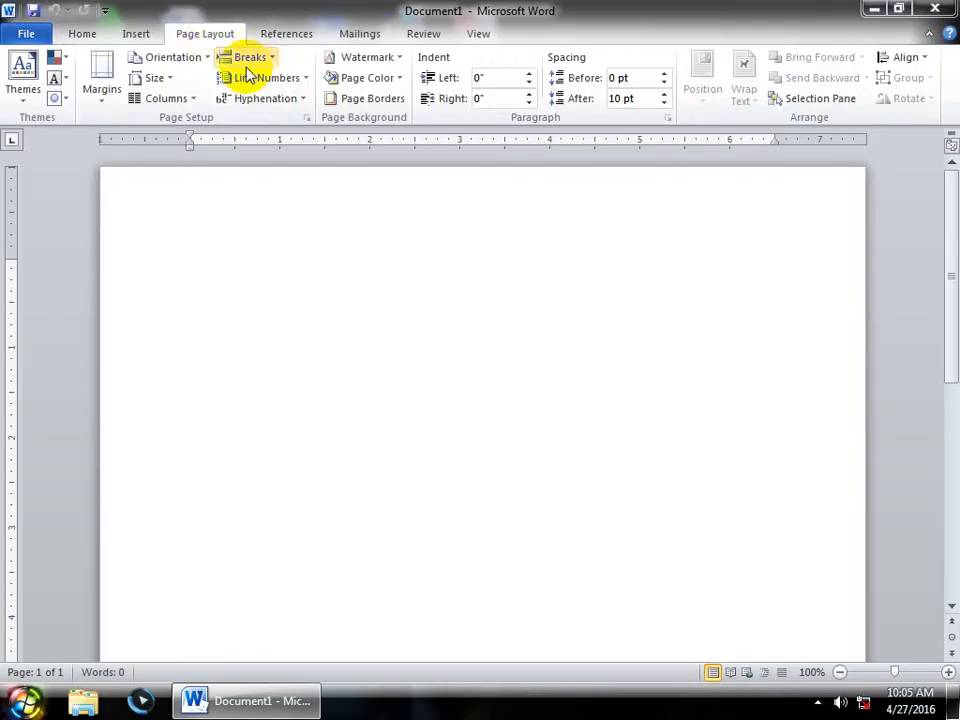
left_click(258, 60)
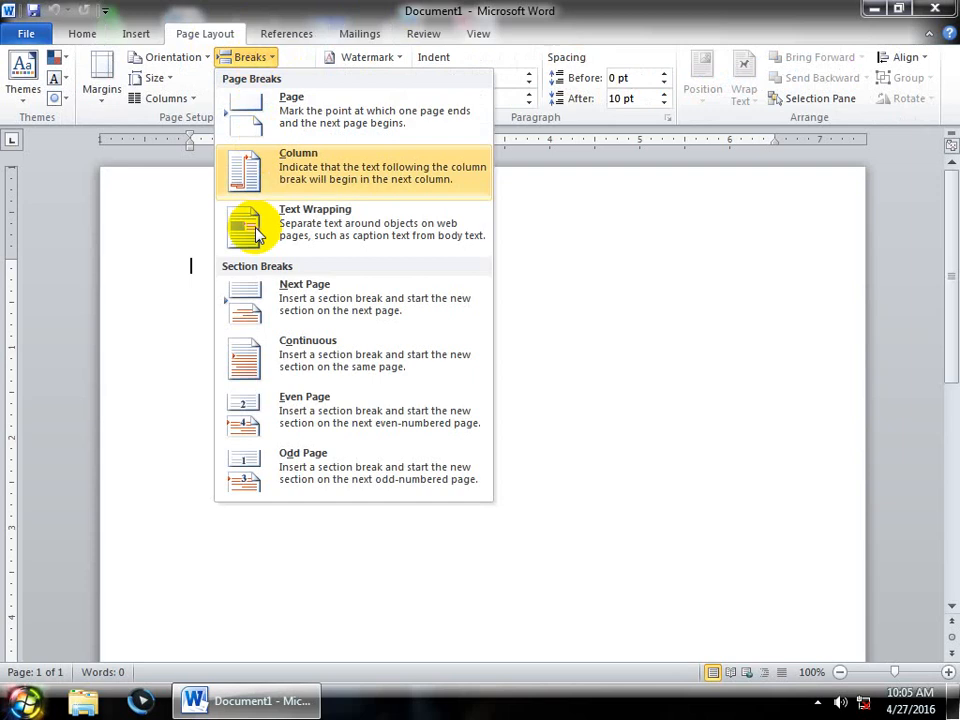
left_click(202, 337)
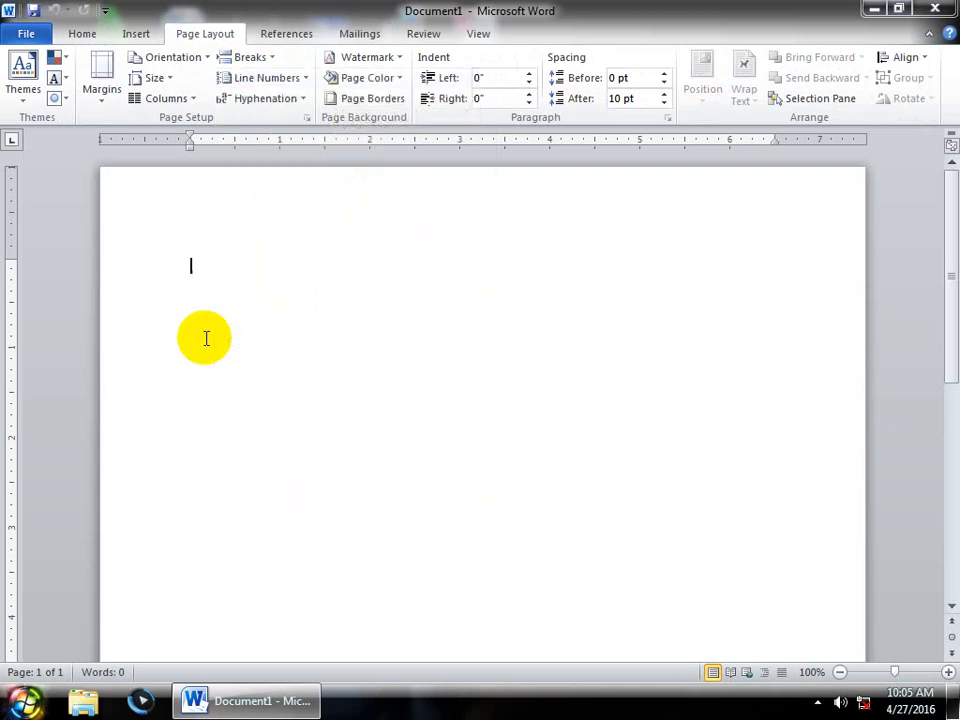
- Generate sample text with =rand() and insert a page break after the first paragraph
type("=rand")
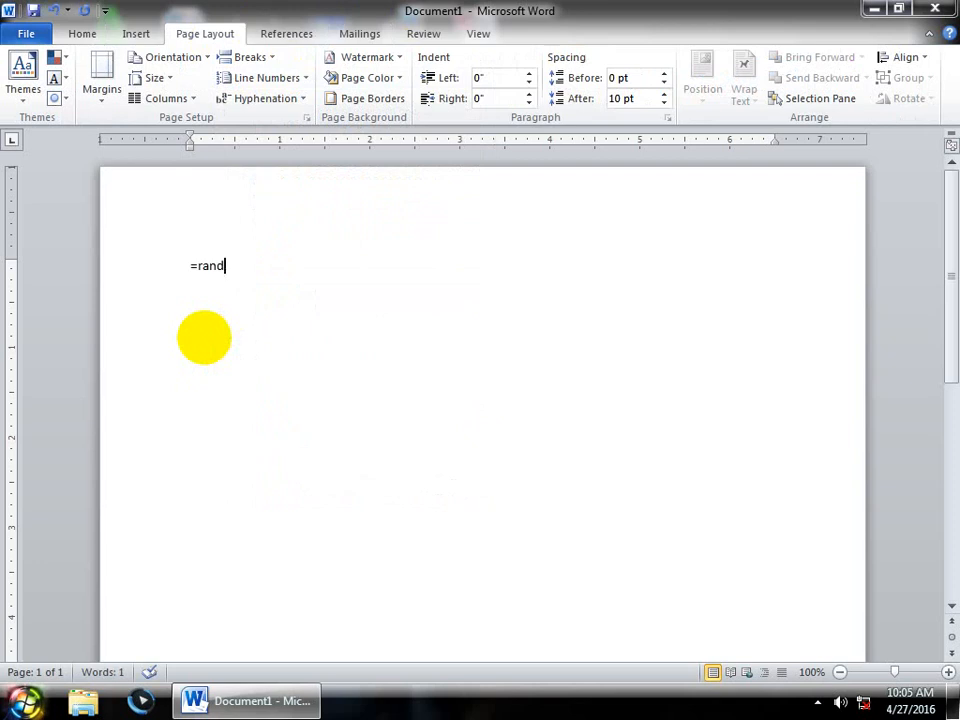
type("()")
key("Return")
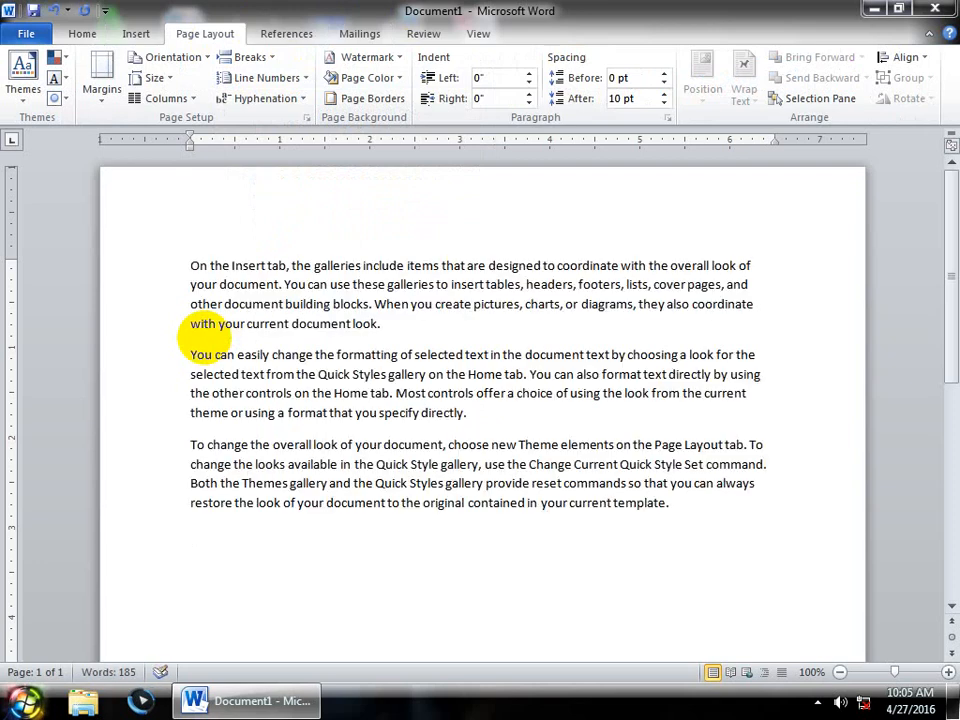
left_click(396, 325)
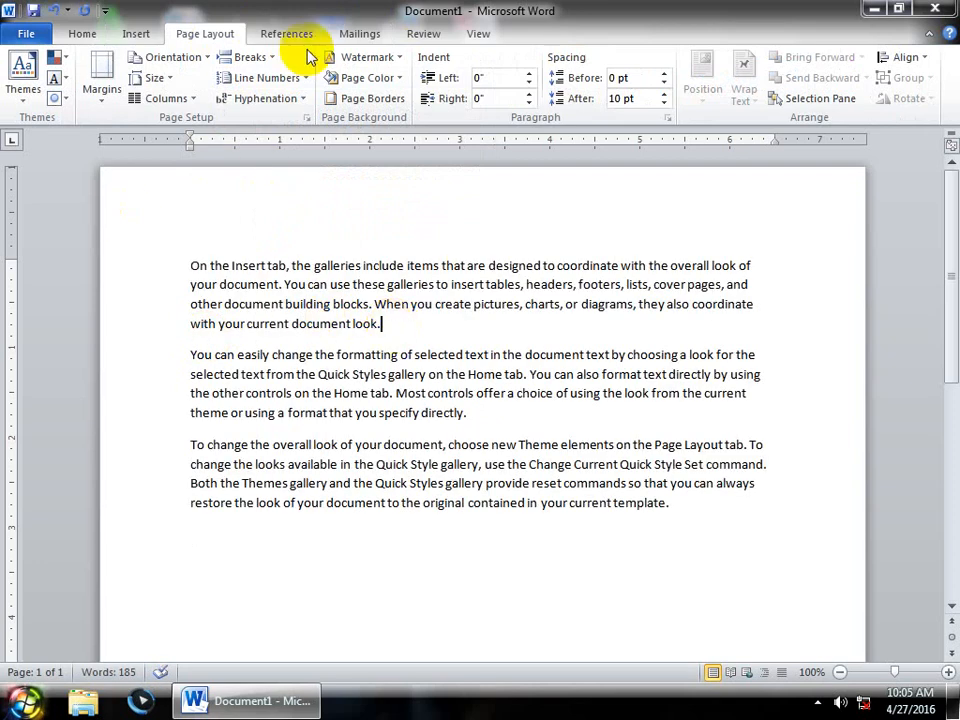
left_click(266, 58)
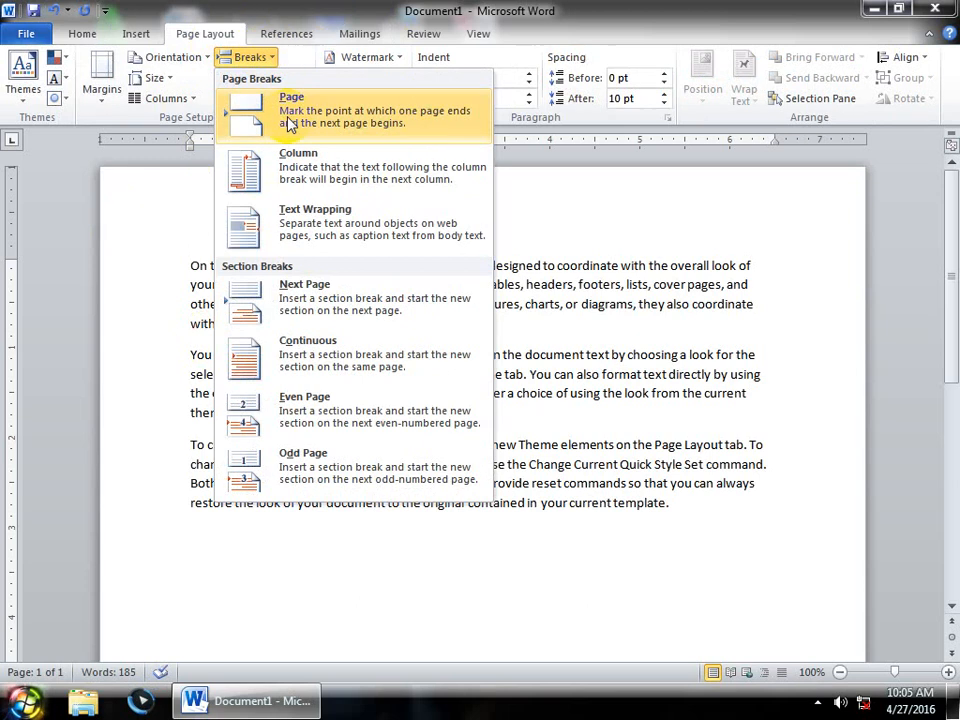
left_click(288, 121)
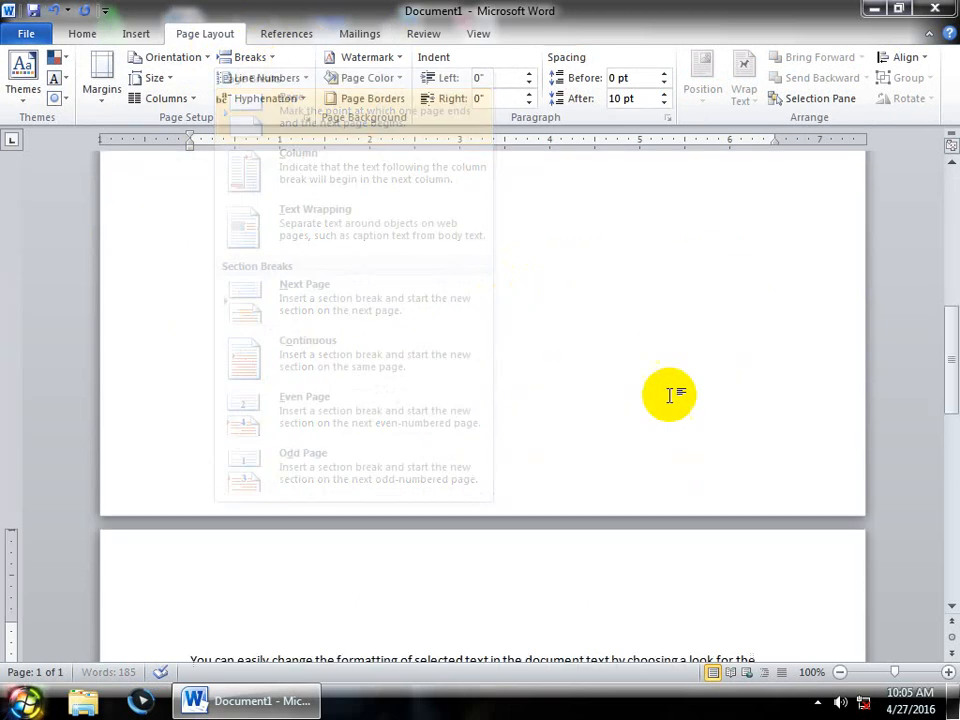
scroll(670, 395, "up", 3)
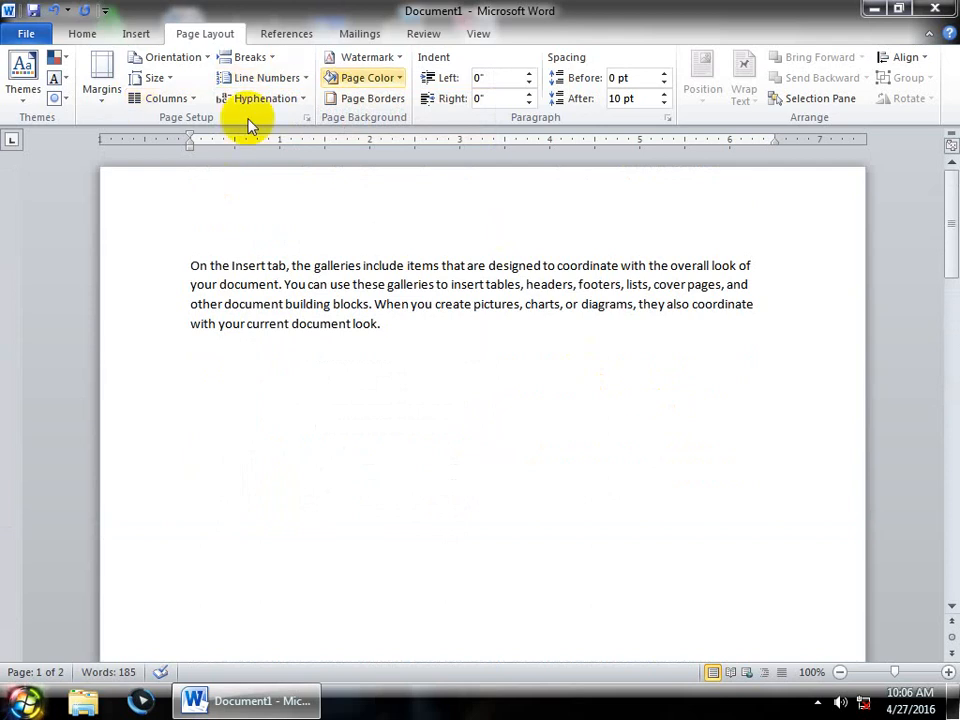
left_click(130, 33)
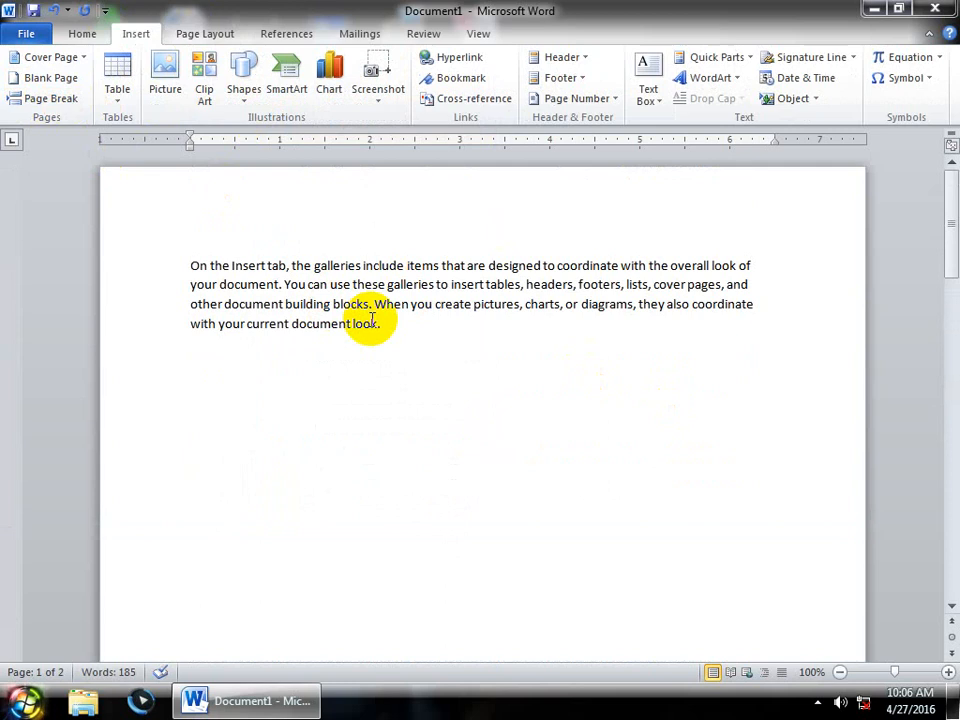
- Undo the page break and place the insertion point after 'template.'
left_click(212, 36)
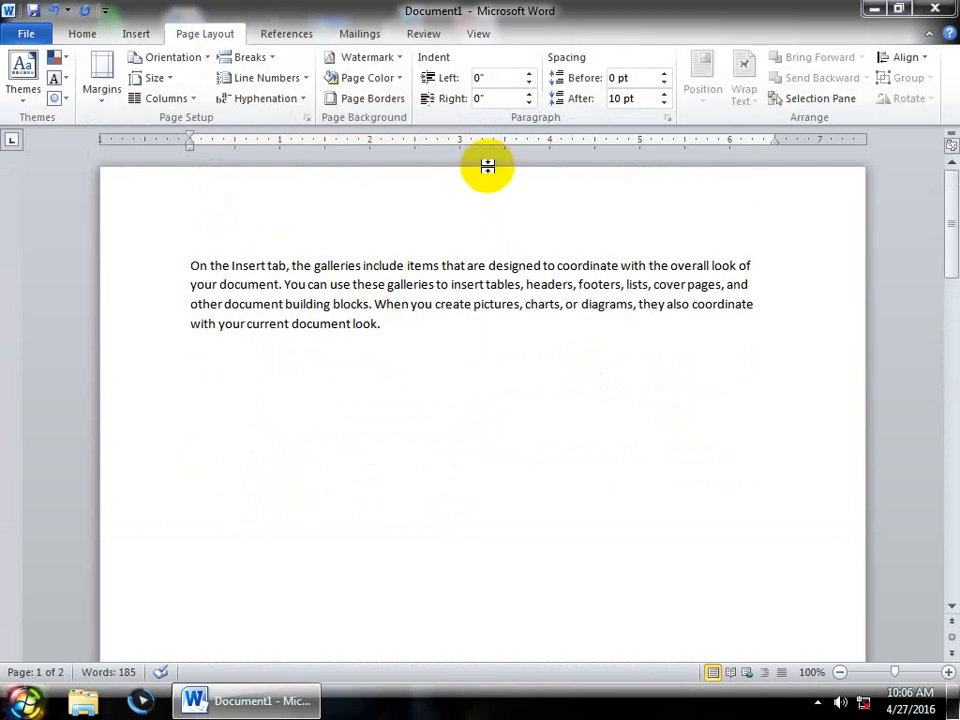
key("ctrl+z")
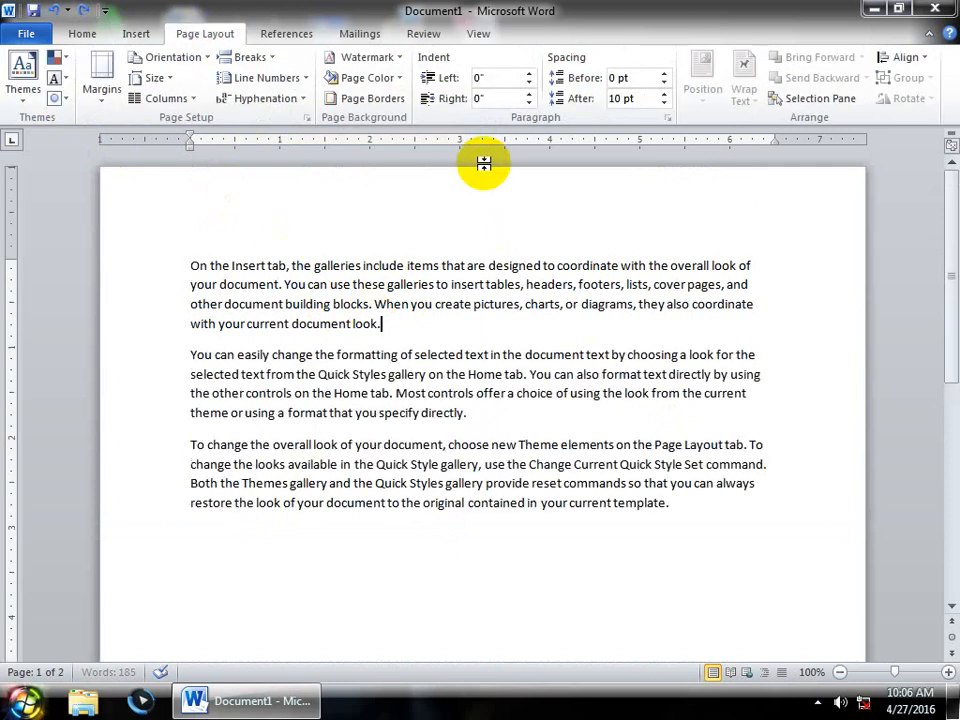
left_click(679, 507)
- Add page breaks until the document spans eight pages, then start a new document
left_click(257, 59)
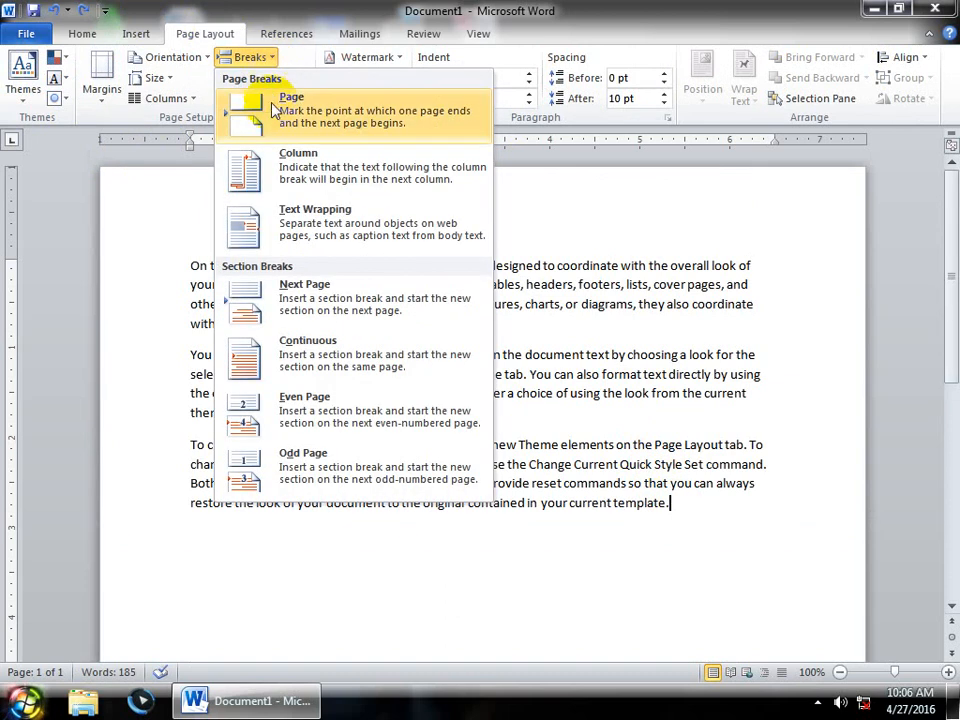
left_click(262, 124)
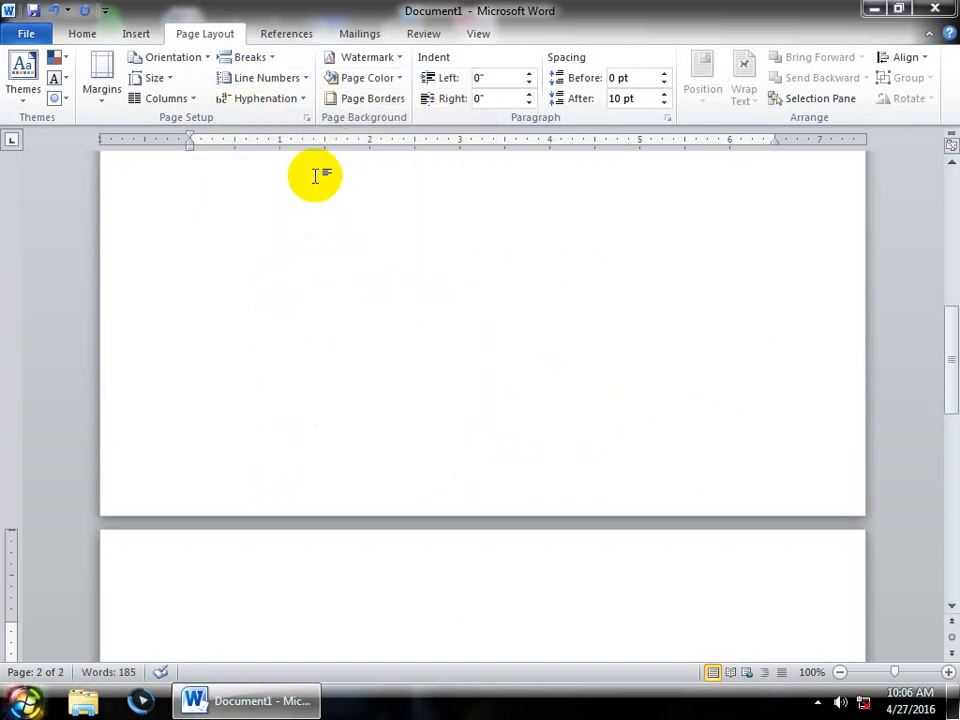
left_click(253, 58)
left_click(262, 110)
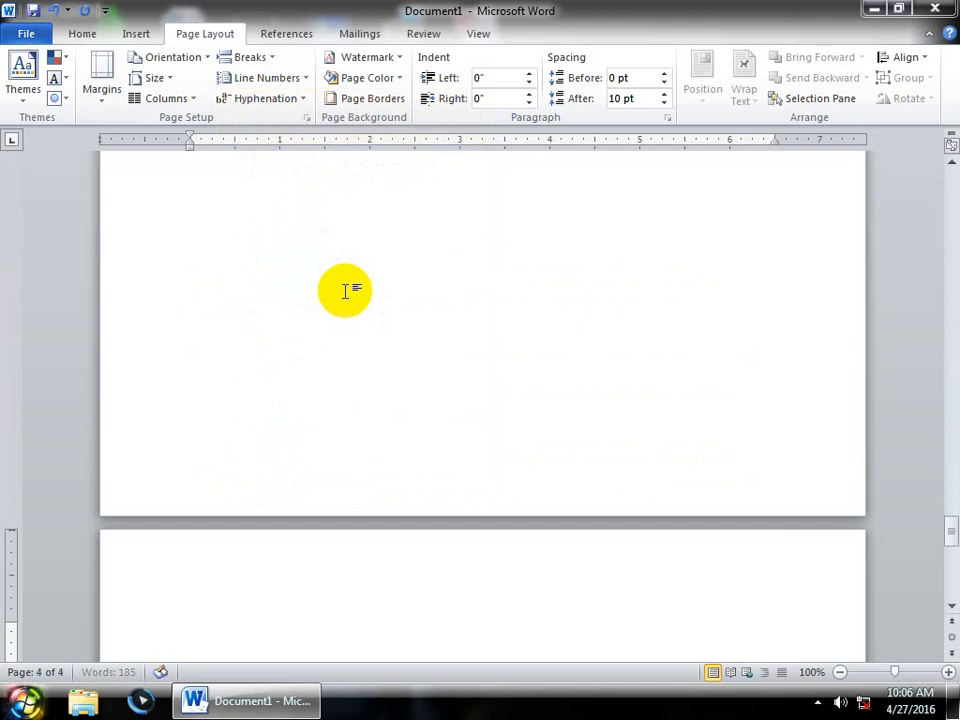
key("ctrl+Return")
key("ctrl+Return")
key("ctrl+Return")
key("ctrl+Return")
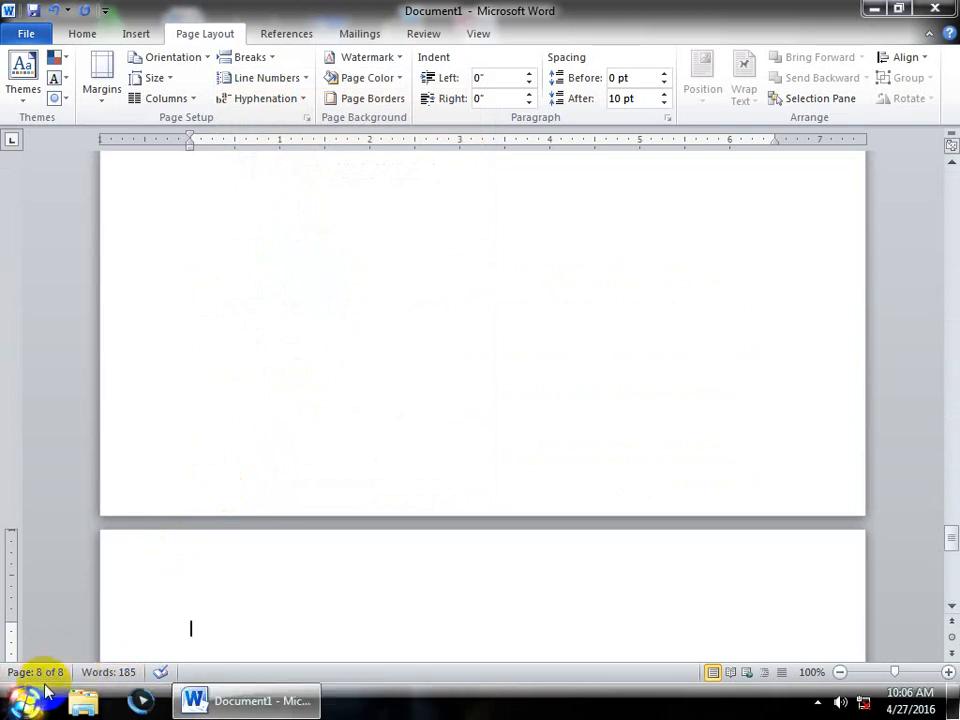
left_click(252, 57)
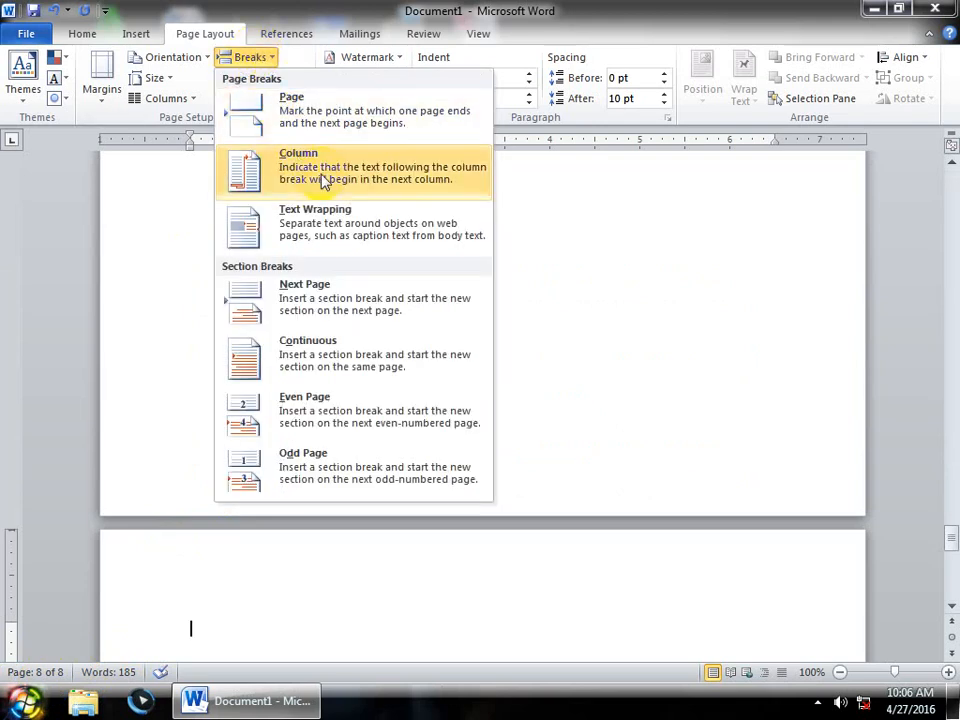
left_click(589, 238)
key("ctrl+n")
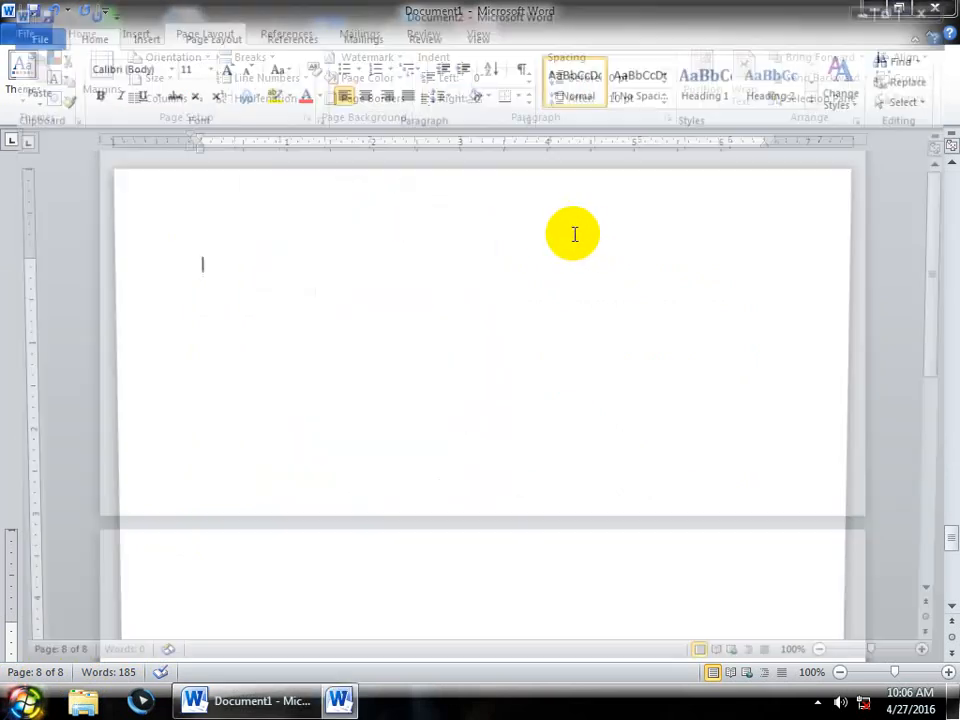
- Set a two-column page layout and generate three sample paragraphs with =rand()
left_click(185, 38)
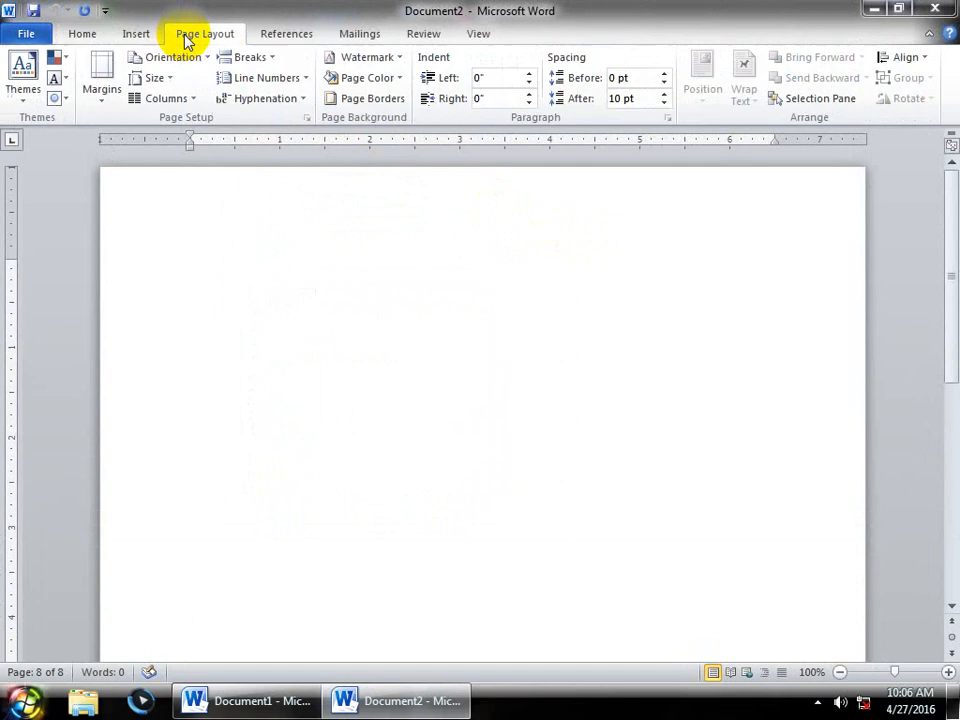
left_click(186, 97)
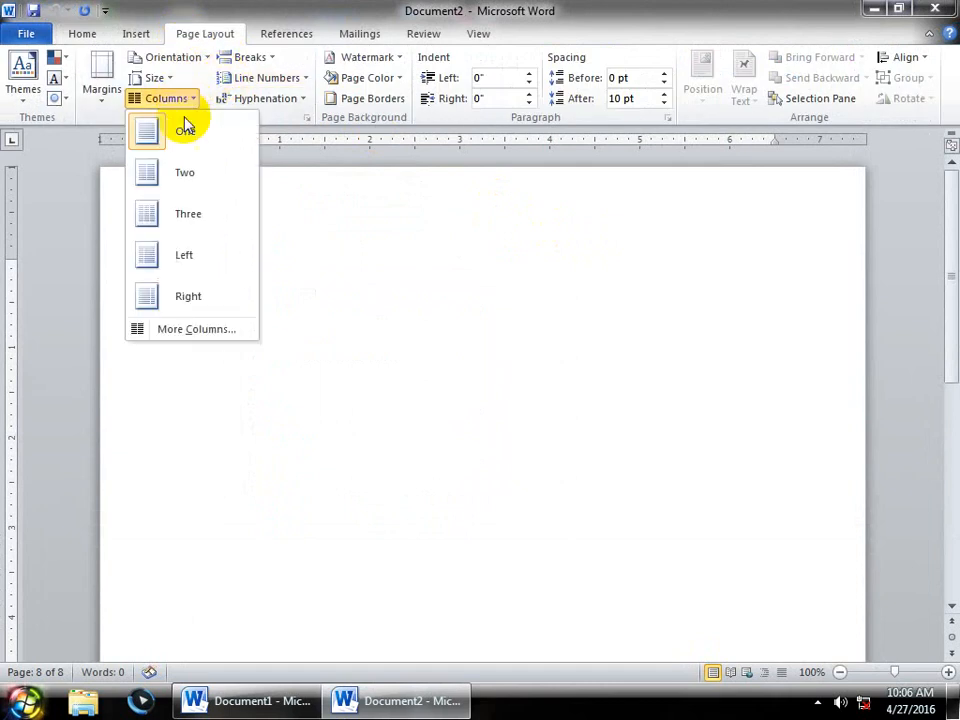
left_click(185, 180)
type("=")
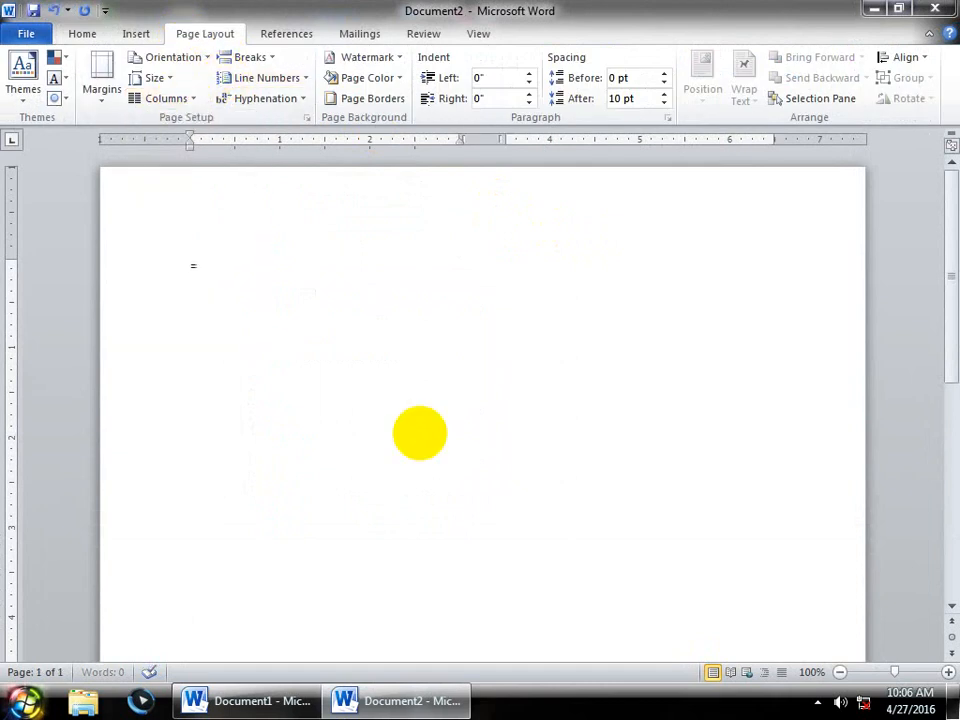
type("rand()")
key("Return")
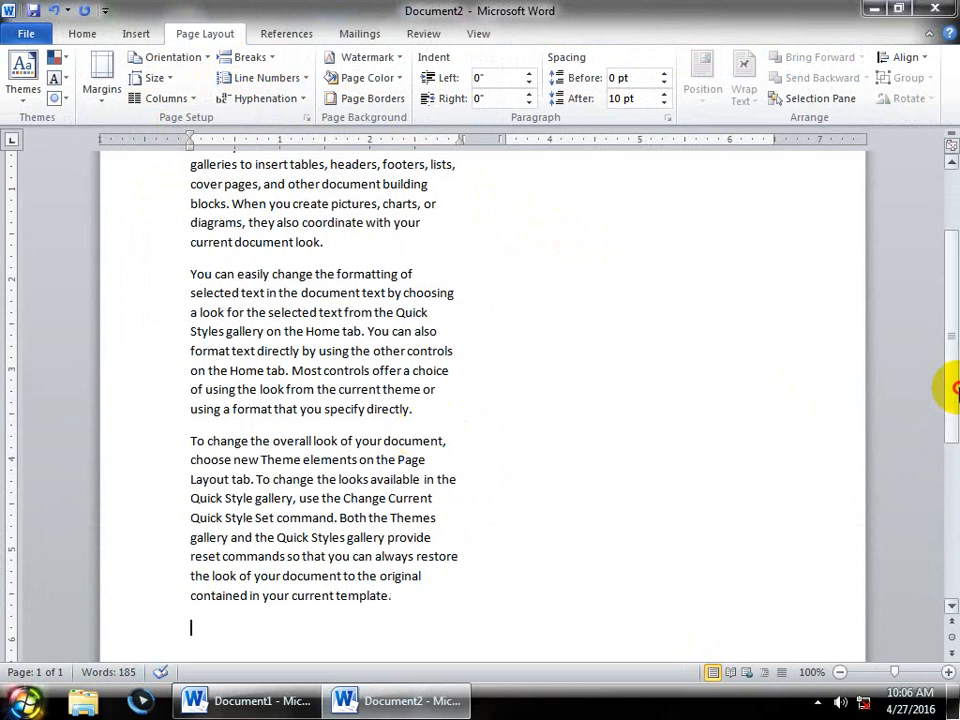
scroll(905, 285, "up", 3)
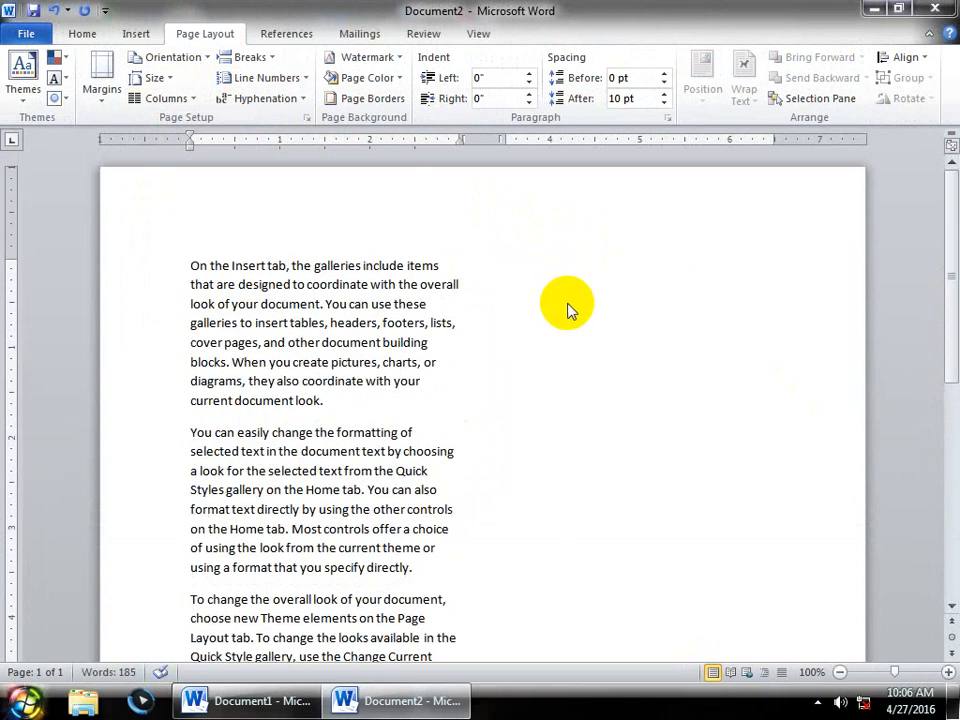
left_click(248, 57)
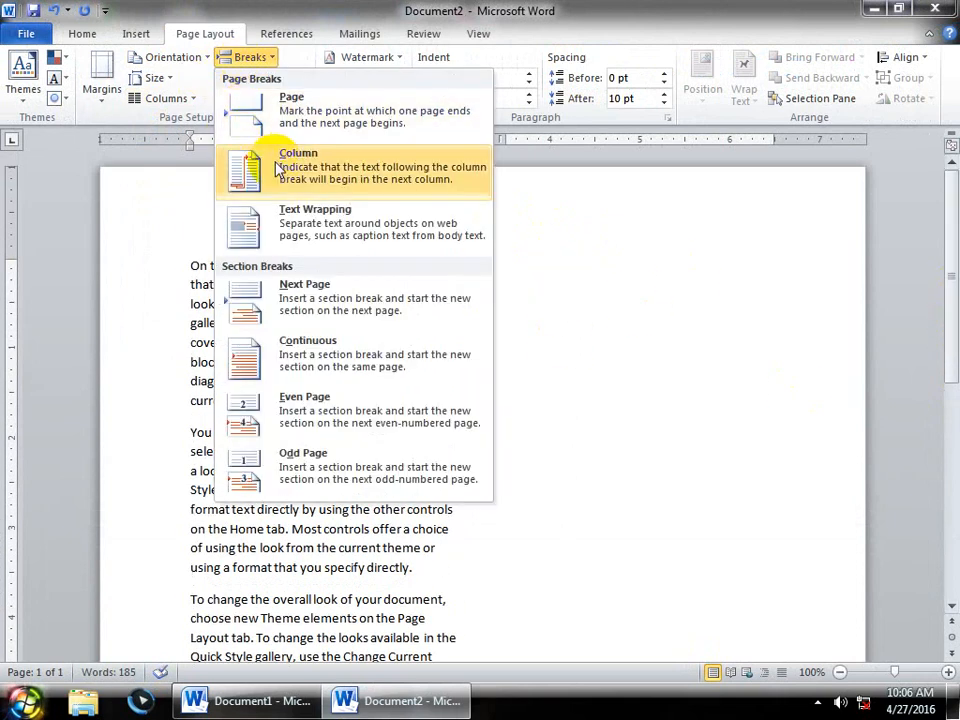
- Insert two column breaks at the end of the text, pushing content onto a new page
left_click(280, 170)
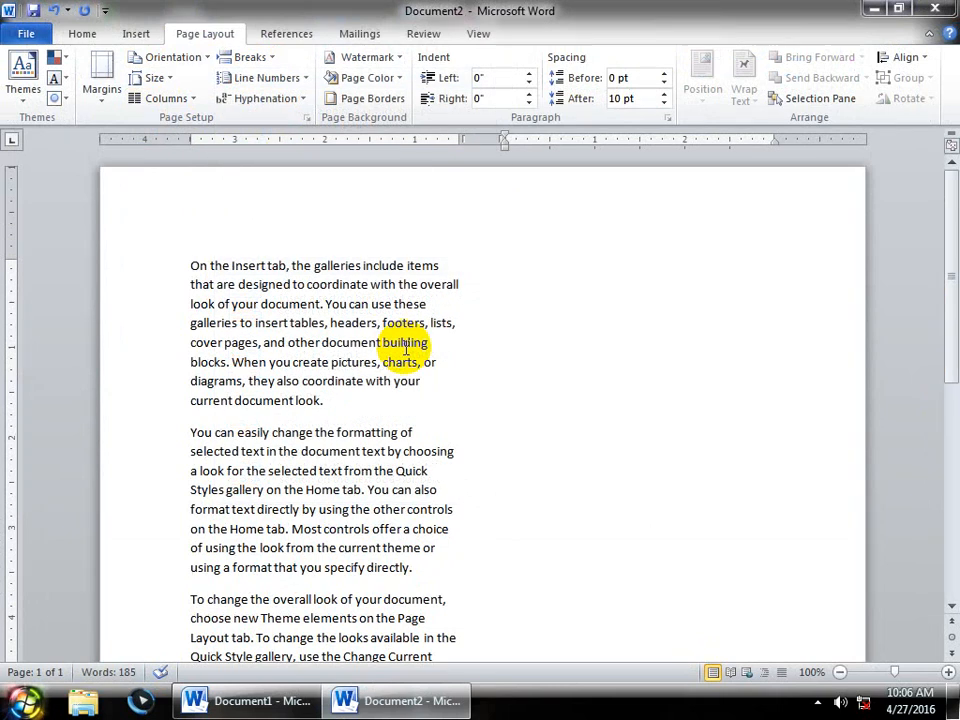
left_click(250, 57)
left_click(257, 154)
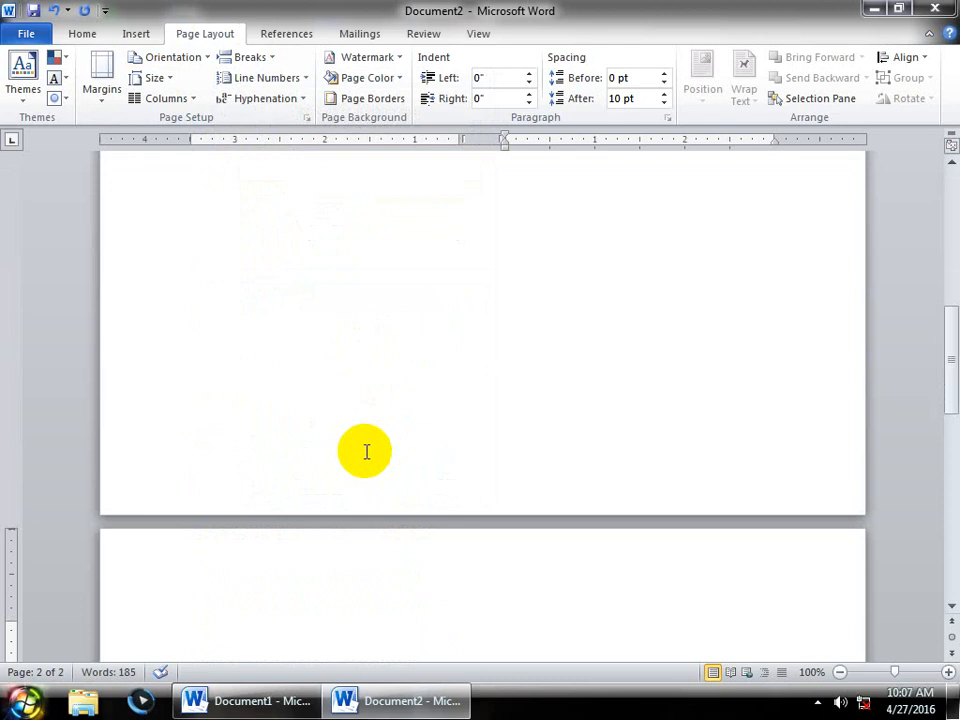
- Add a column break on the new page, then start a new blank Document3
left_click(354, 586)
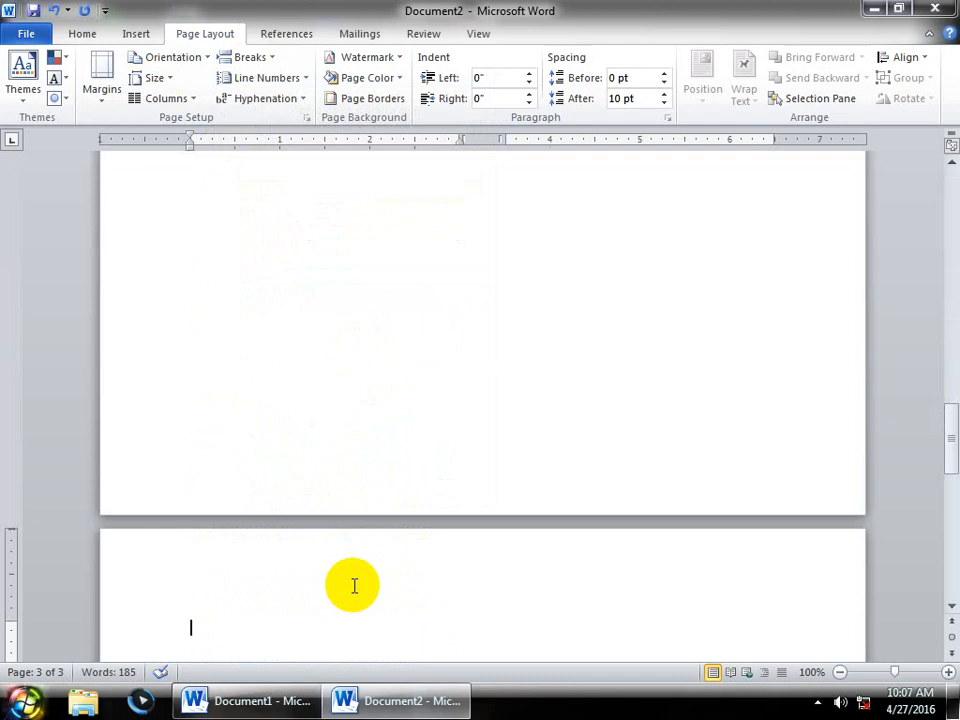
left_click(248, 57)
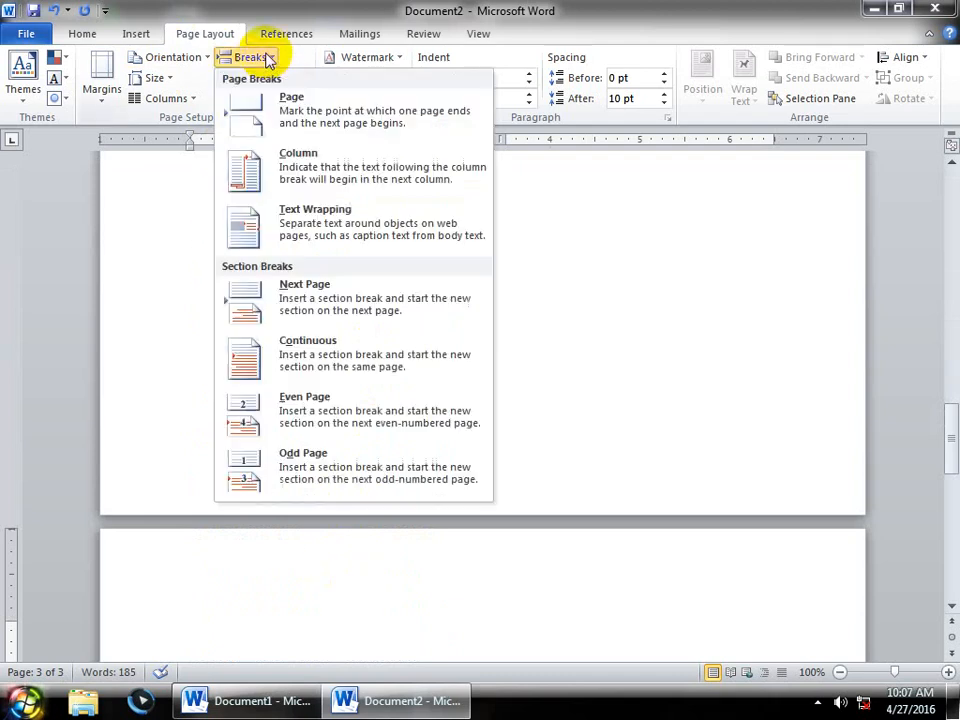
left_click(287, 180)
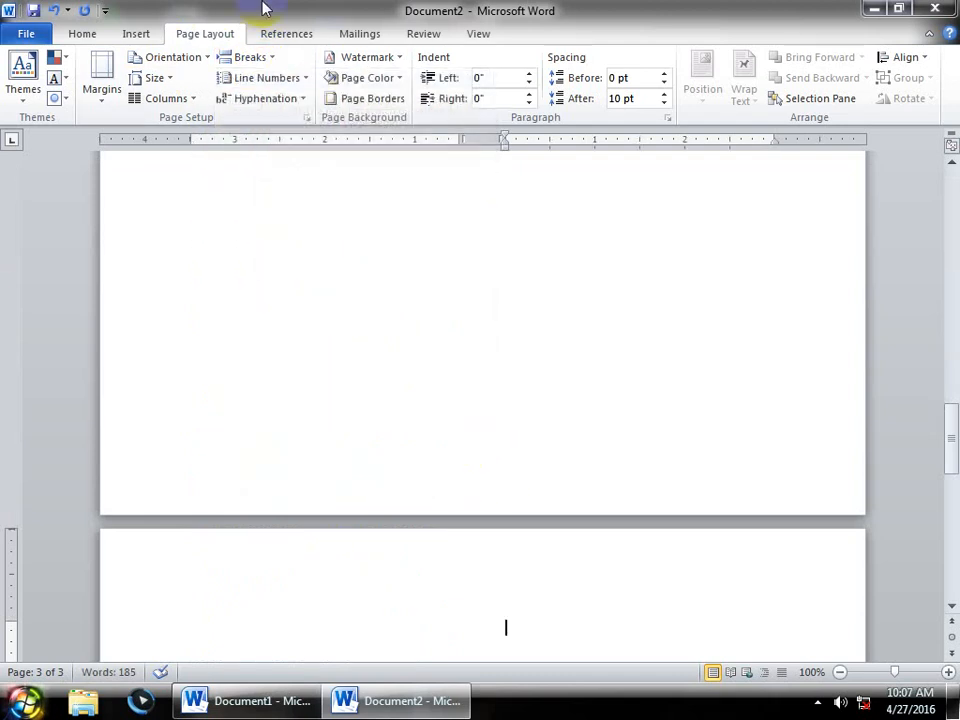
left_click(257, 64)
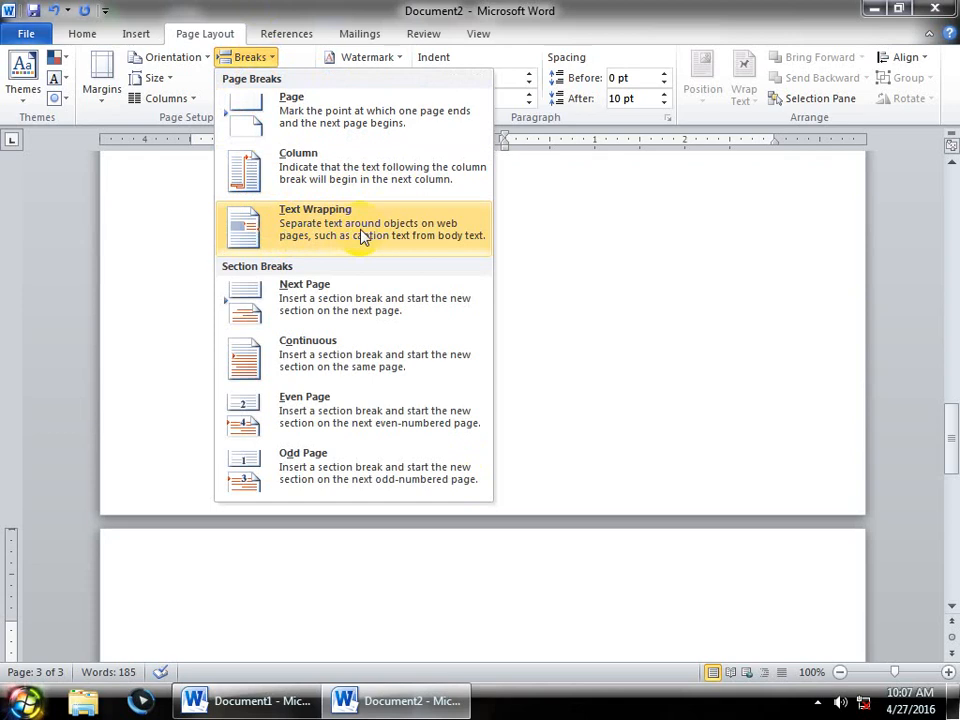
left_click(565, 238)
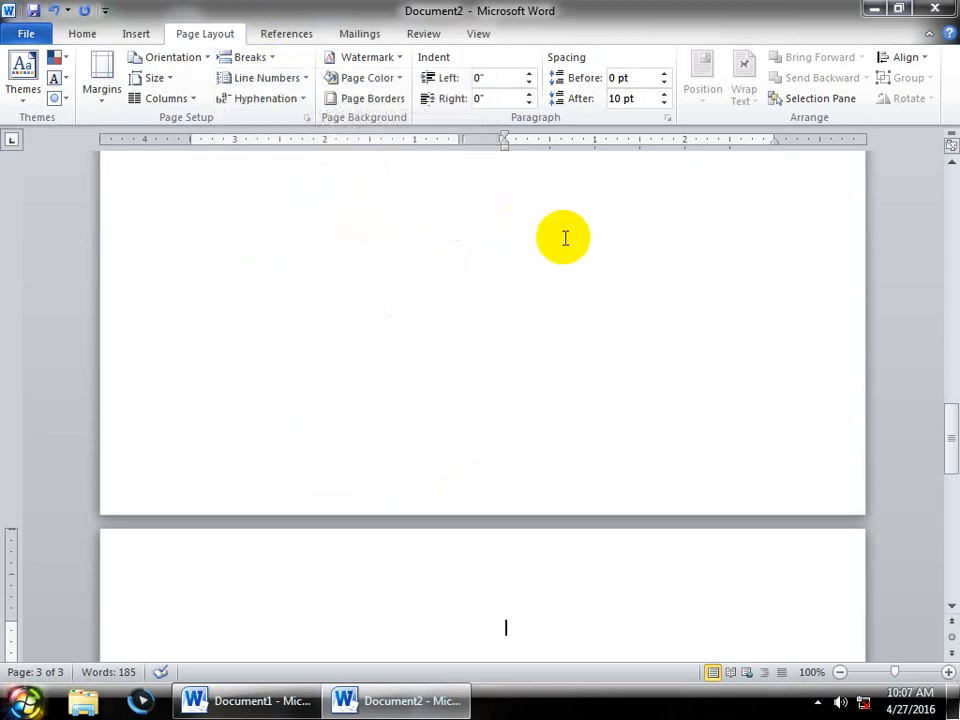
key("ctrl+n")
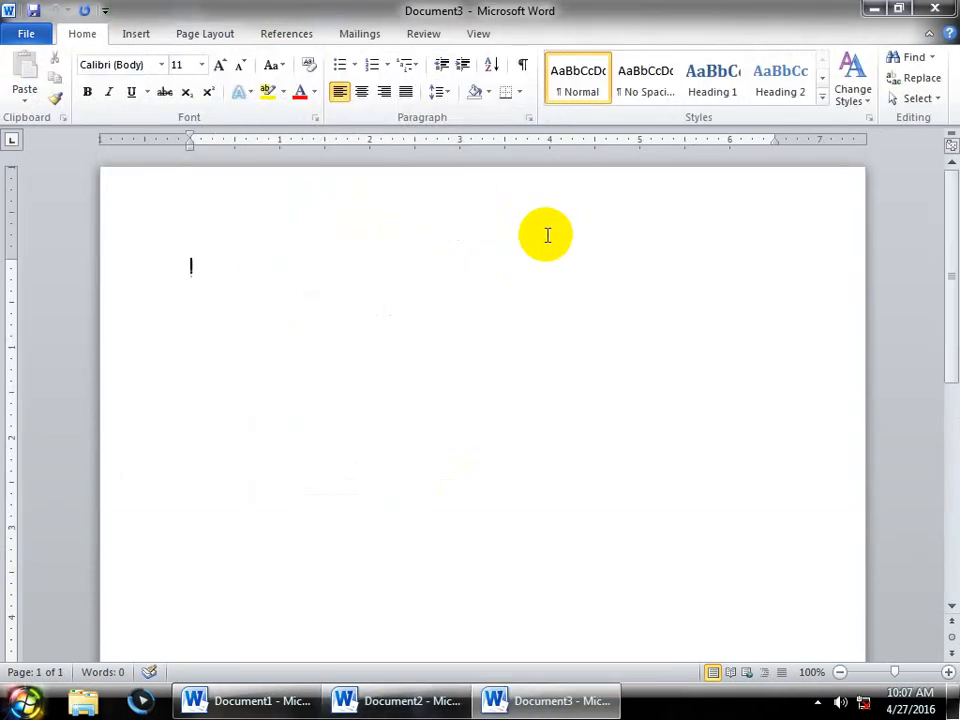
- Type a bulleted list of four first names and select the last item's text
type("o wir")
key("BackSpace")
key("BackSpace")
key("Return")
type("a")
type("o a")
type("sad")
key("Return")
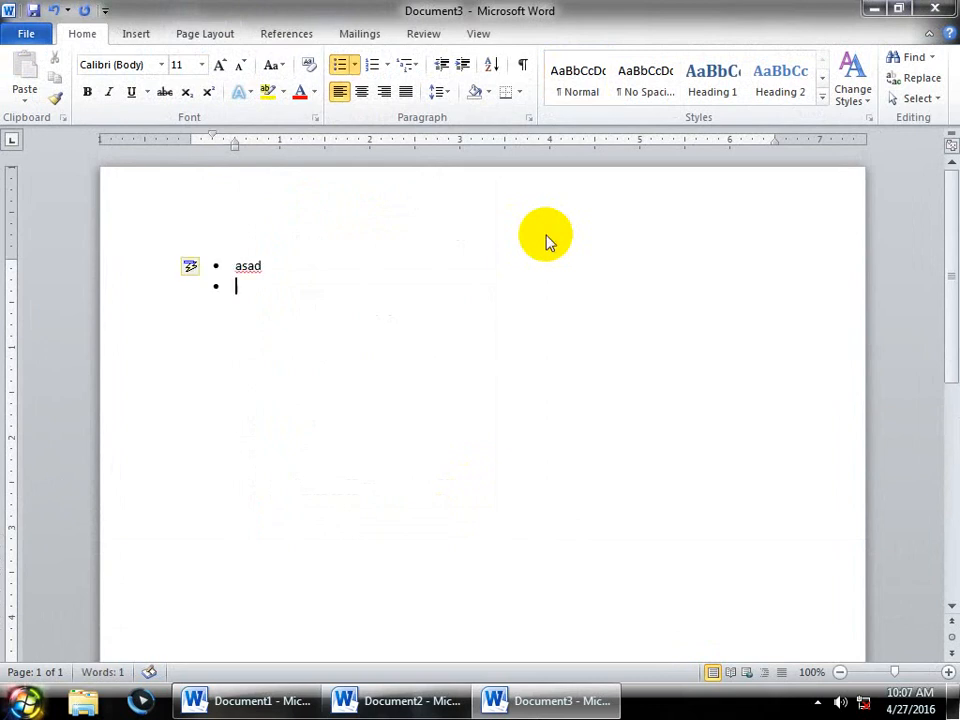
type("u")
key("BackSpace")
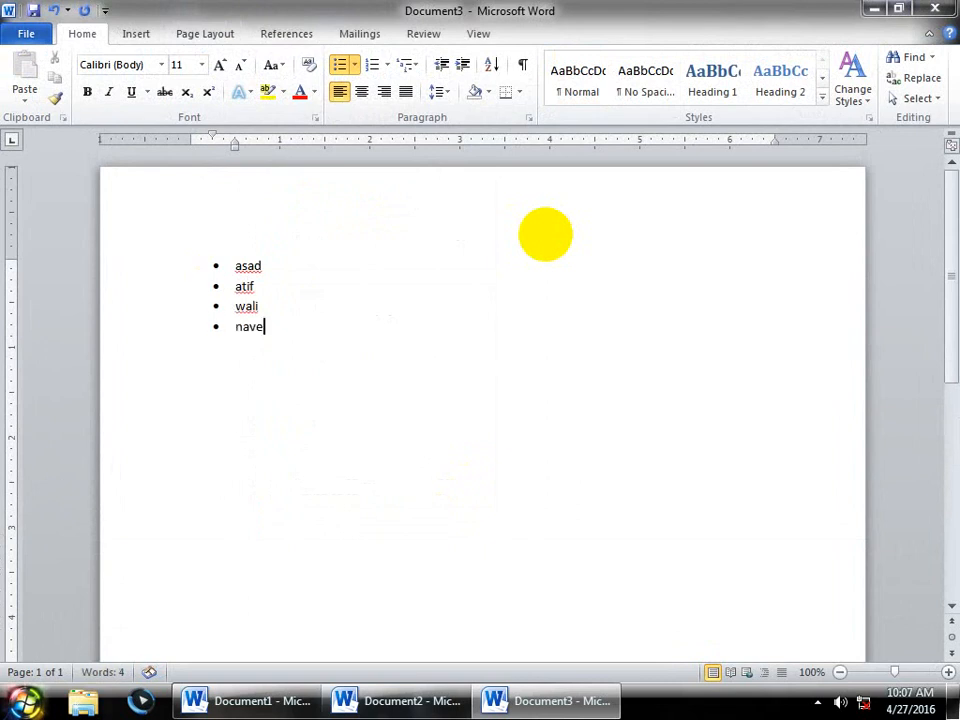
type("d")
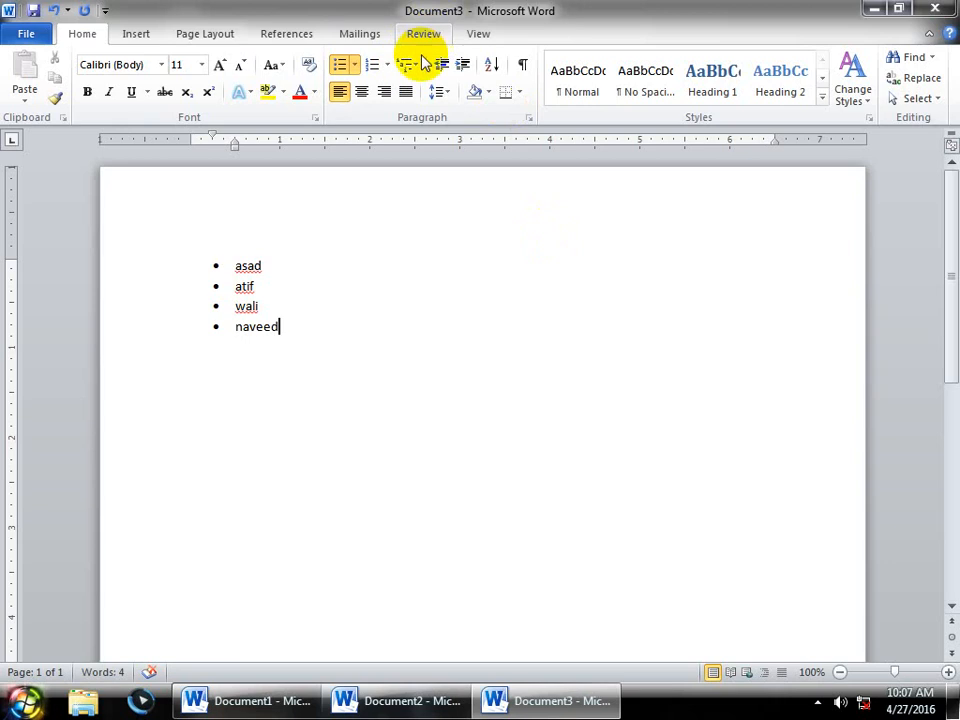
left_click(294, 327)
left_click_drag(294, 327, 212, 326)
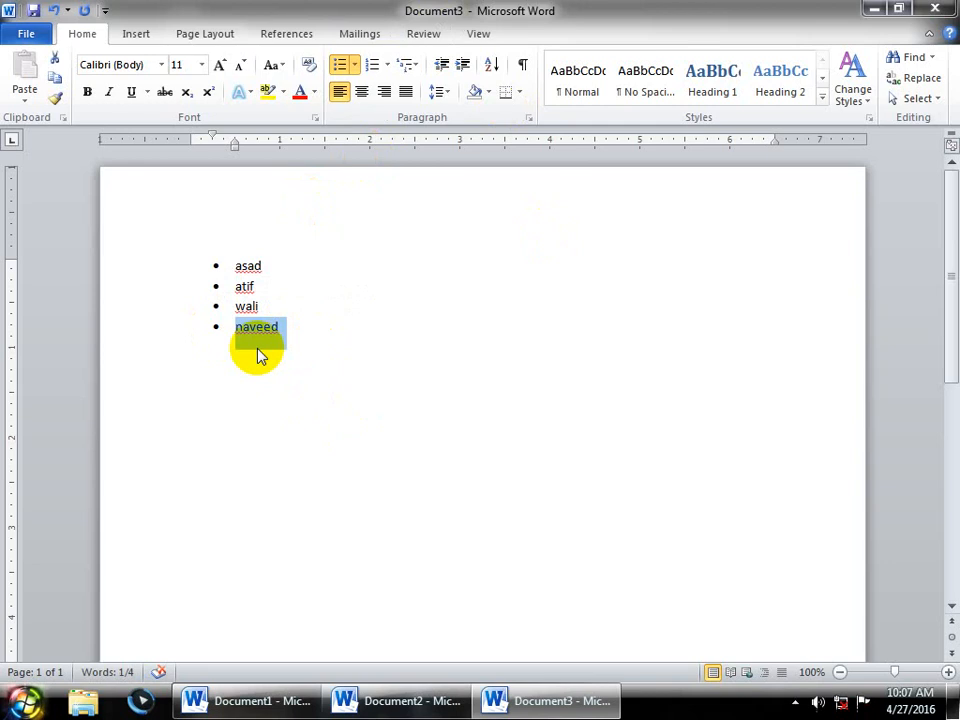
- Replace the selected item with a text-wrapping break and add filler items 'sdf', 'asadf', 'dfssdf'
left_click(205, 33)
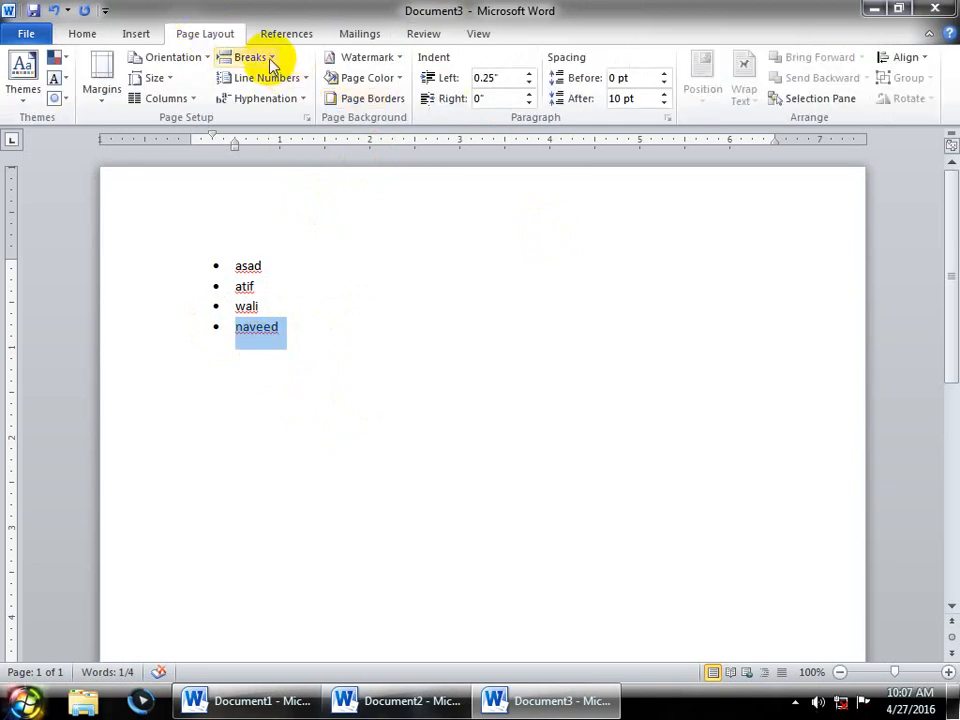
left_click(246, 57)
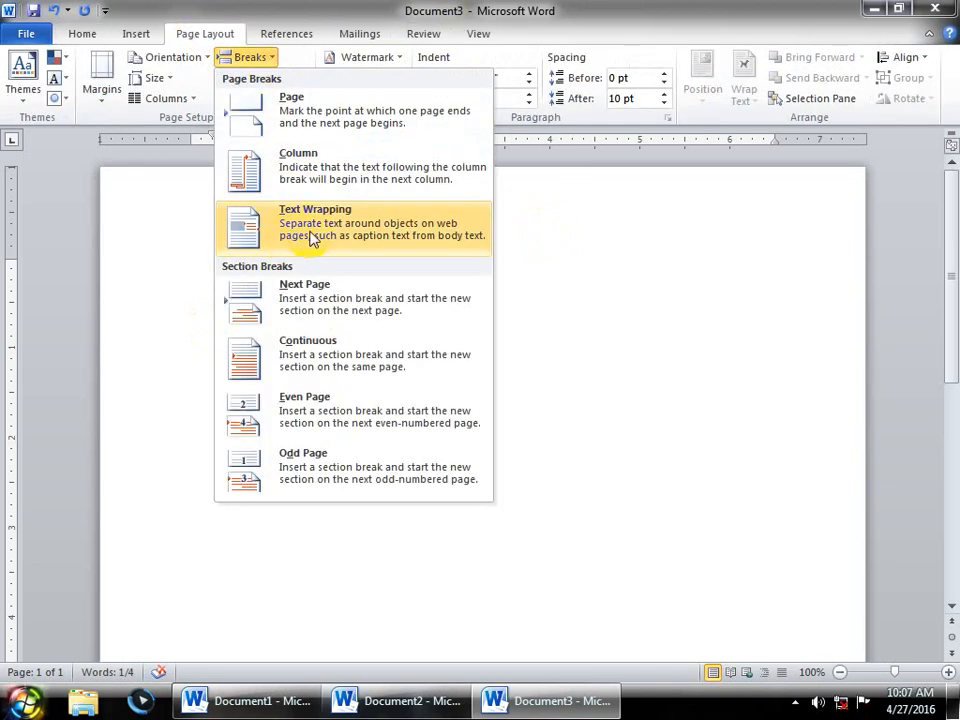
left_click(312, 238)
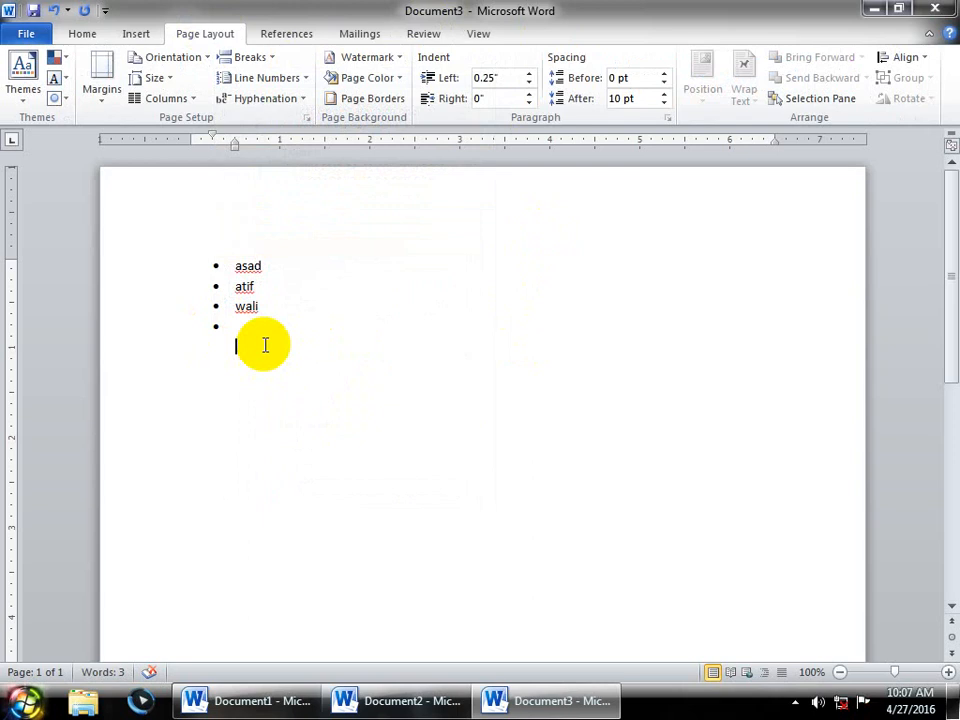
type("sdf")
key("Return")
type("a")
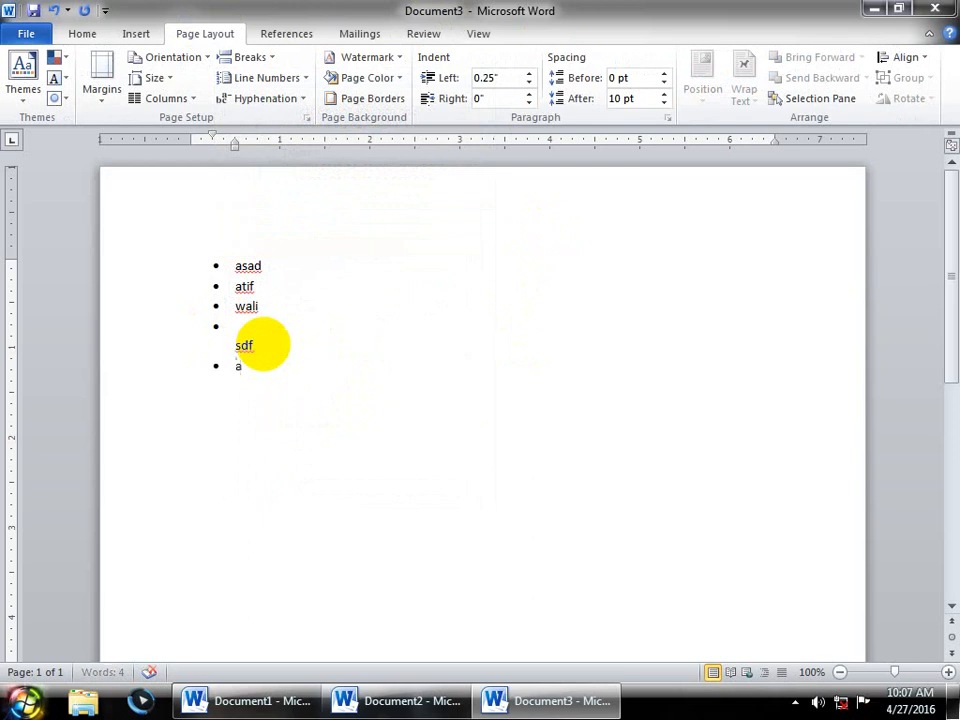
type("sadf")
key("Return")
type("dfs")
key("Return")
type("sdf")
key("Return")
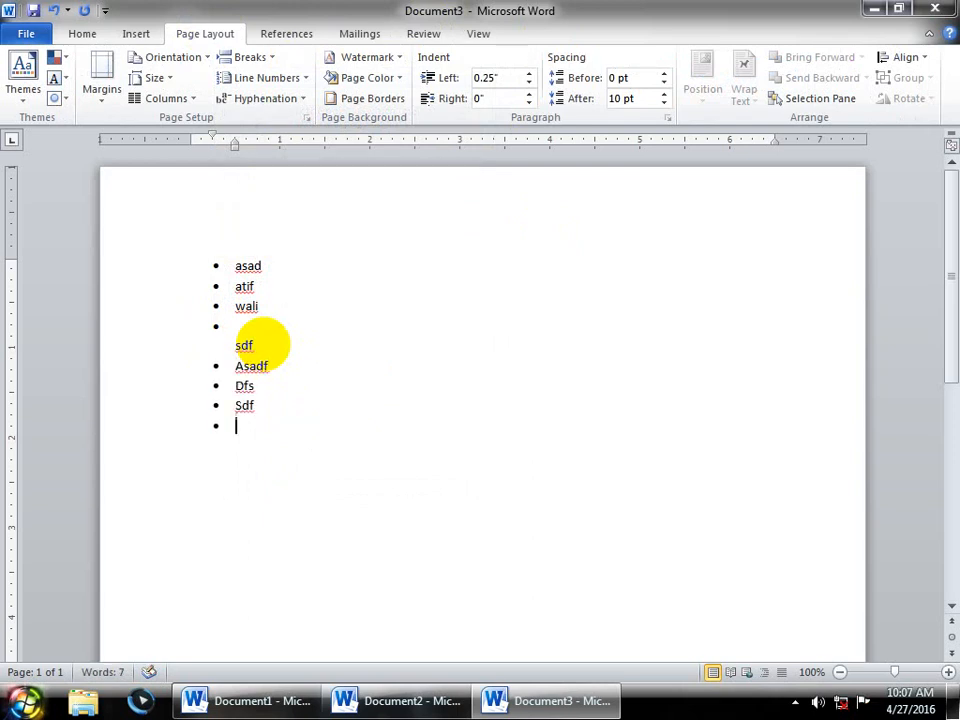
- Insert another text-wrapping break and type two more filler list items
left_click(250, 57)
left_click(343, 221)
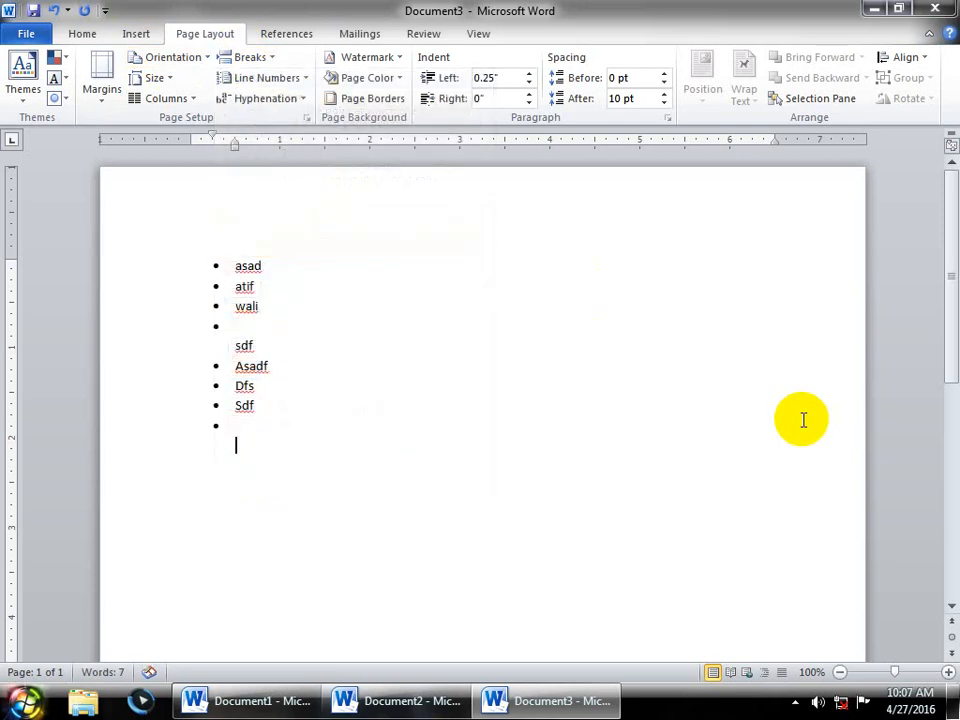
type("dfsdf")
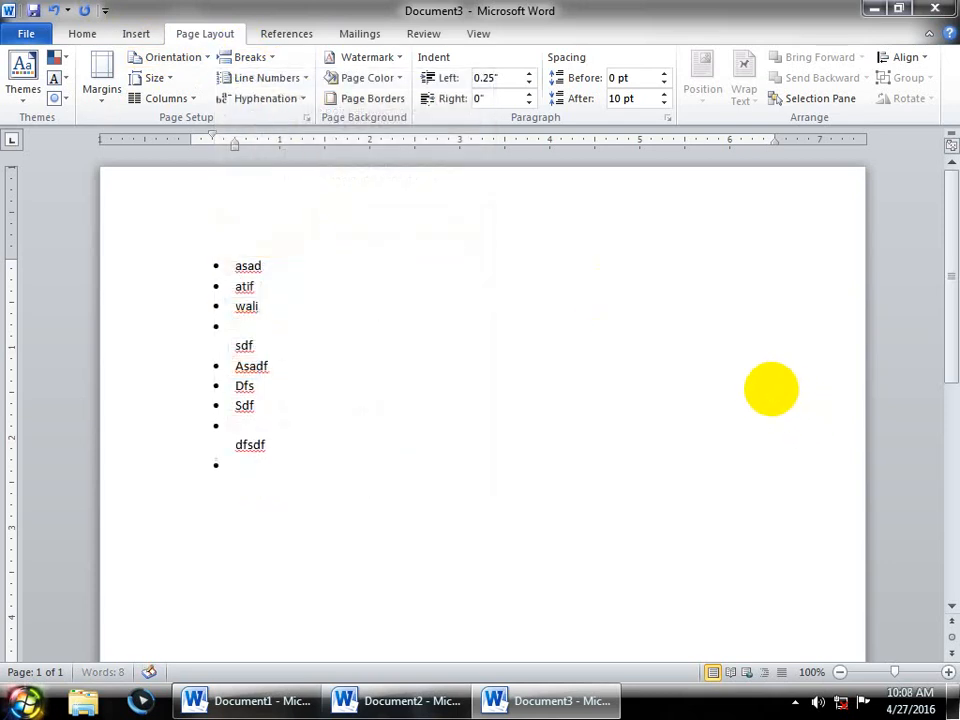
key("Return")
type("fdf dsf sd fsd f df  df")
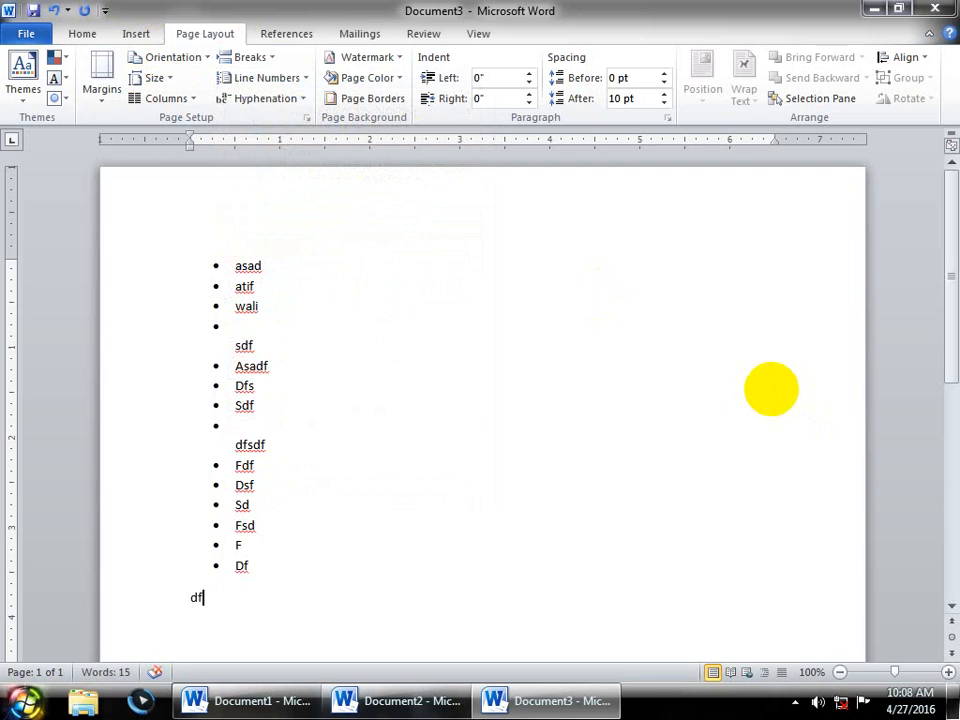
type("=")
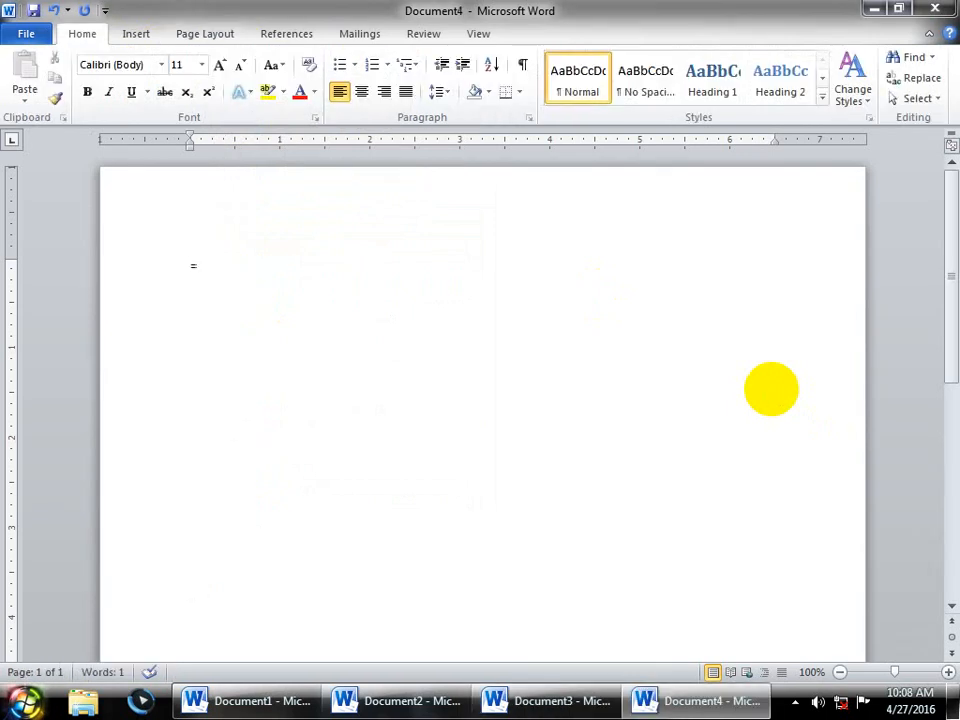
type("> asad sdf sdf sdf sd f")
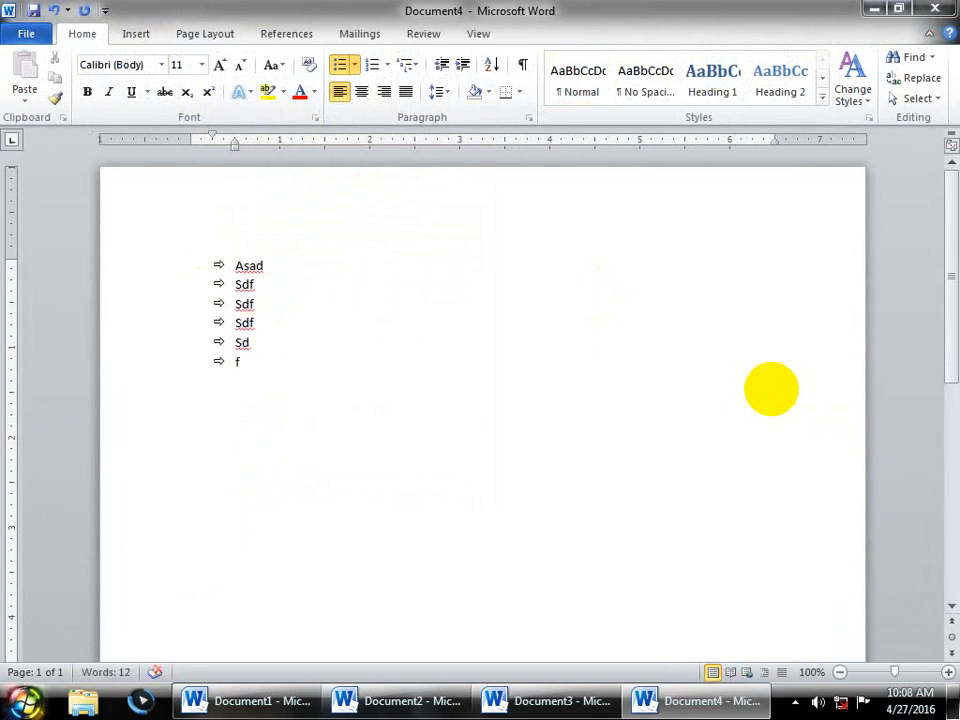
- Add a line break so the current list item continues on a second line
left_click(188, 33)
left_click(258, 58)
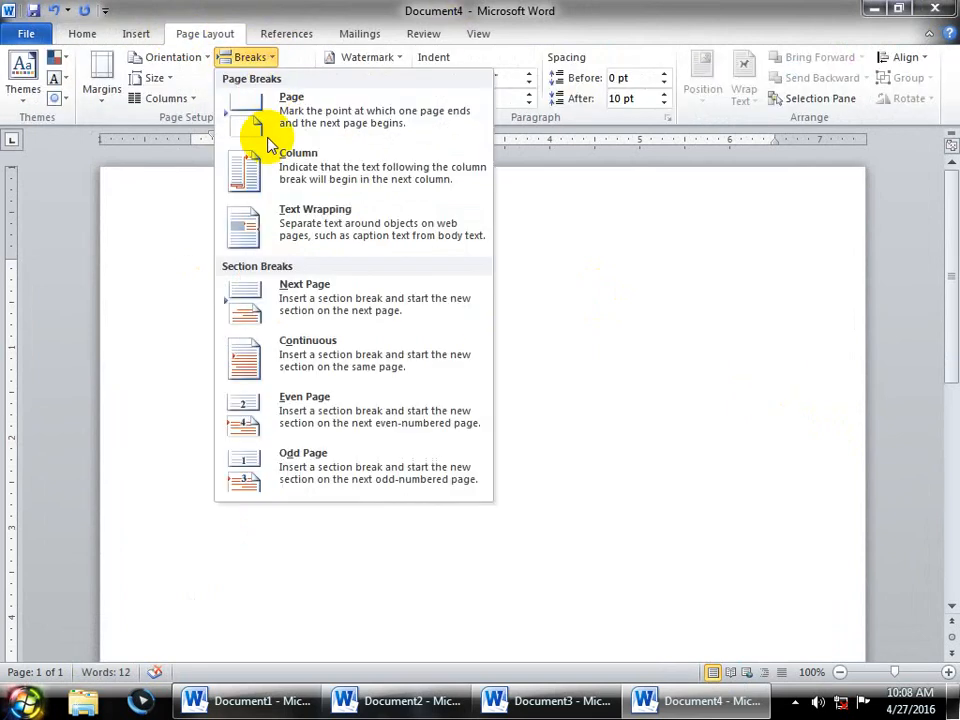
left_click(306, 418)
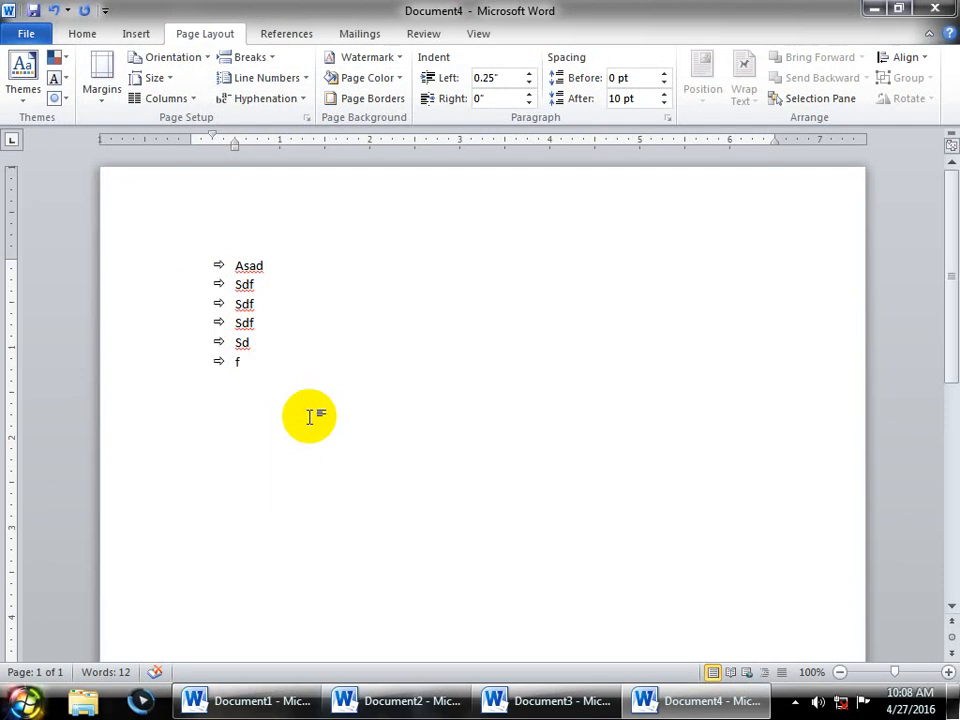
key("shift+Return")
- Type about a dozen more filler list items, using Shift+Enter for continuation lines
type("fsdf")
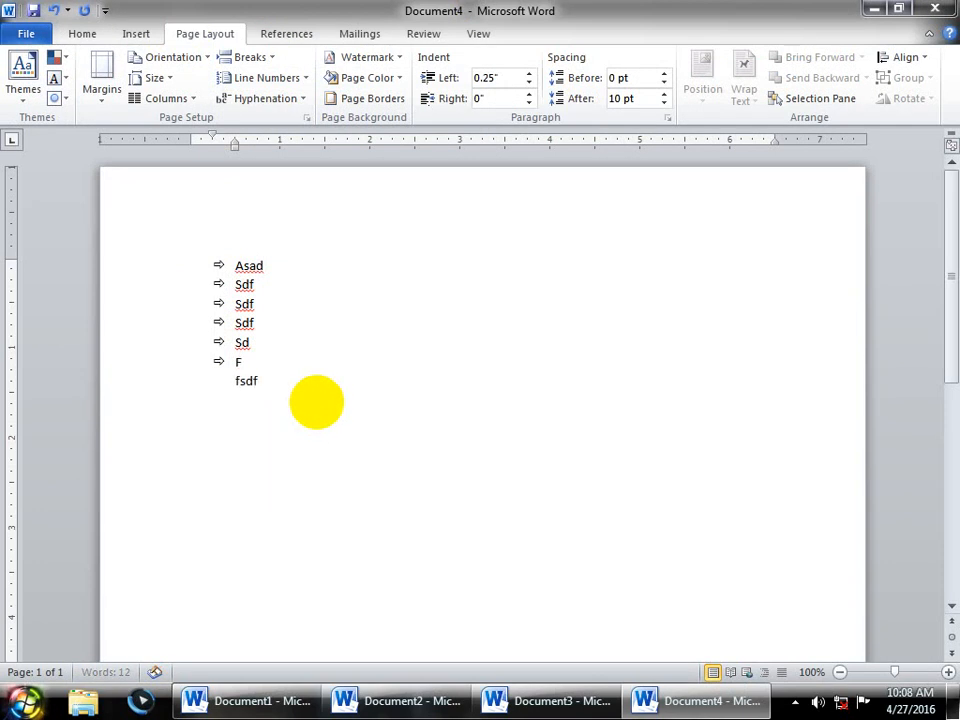
key("Return")
type("sdfsd")
key("Return")
type("fsdf")
key("Return")
type("dsf")
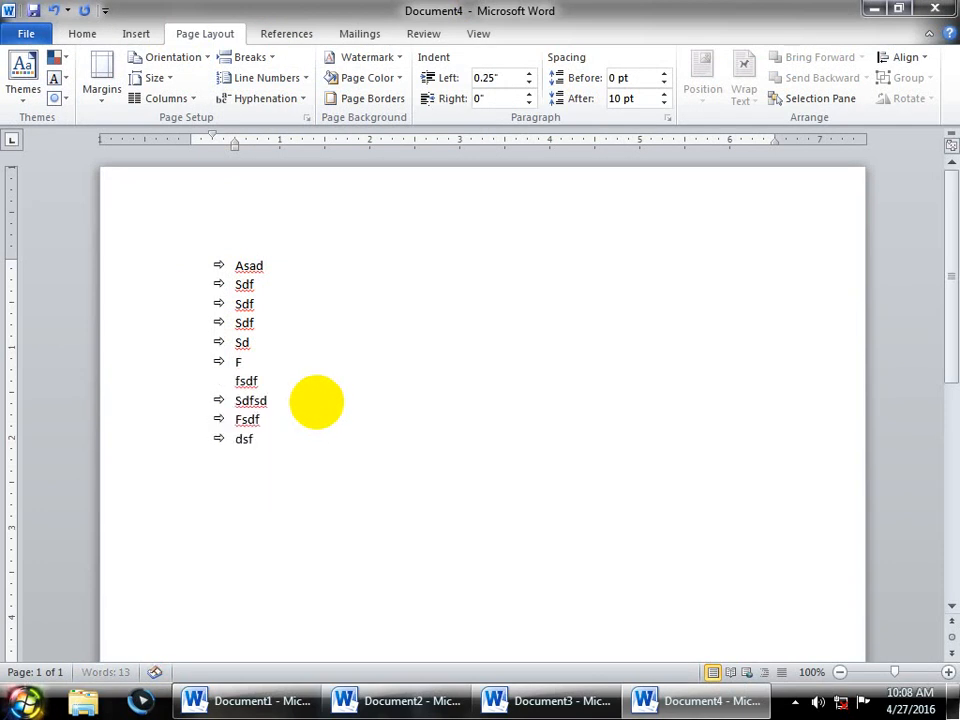
key("shift+Return")
type("sdfsdf")
key("Return")
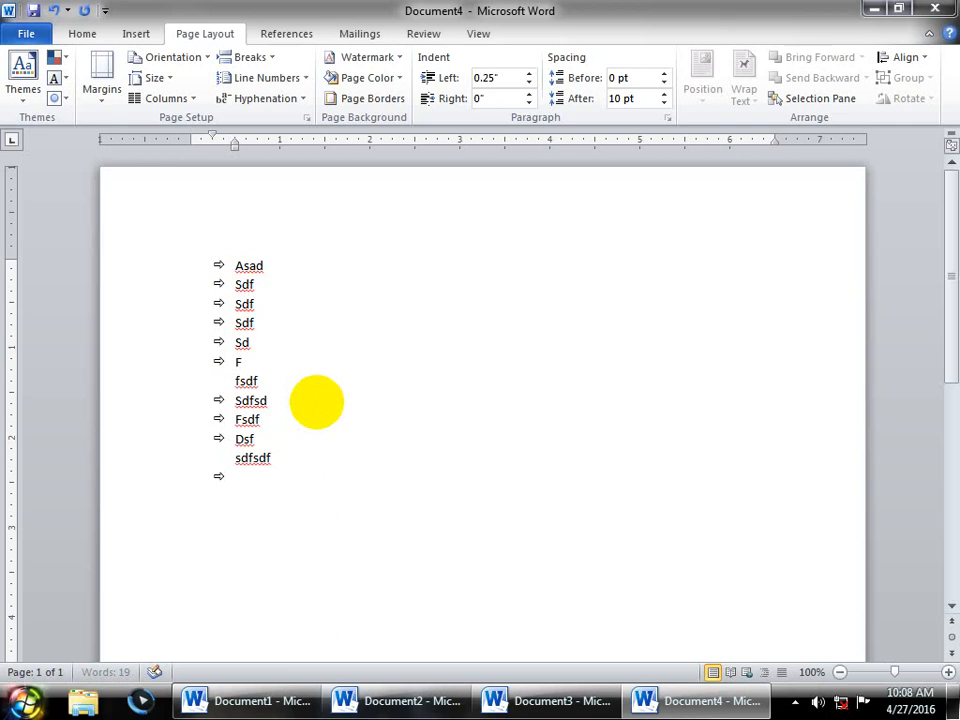
type("dsfsdf")
key("Return")
type("dsf")
key("Return")
type("sdf")
key("Return")
type("sdf")
key("Return")
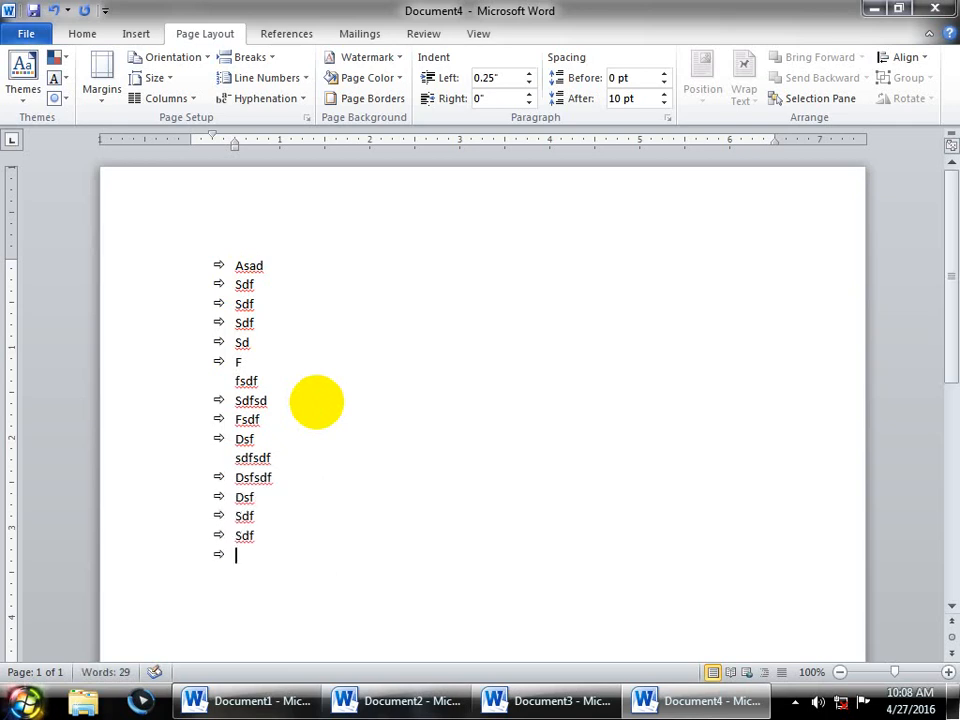
key("shift+Return")
type("dfsdfsd")
key("Return")
type("fs")
key("Return")
type("fsd")
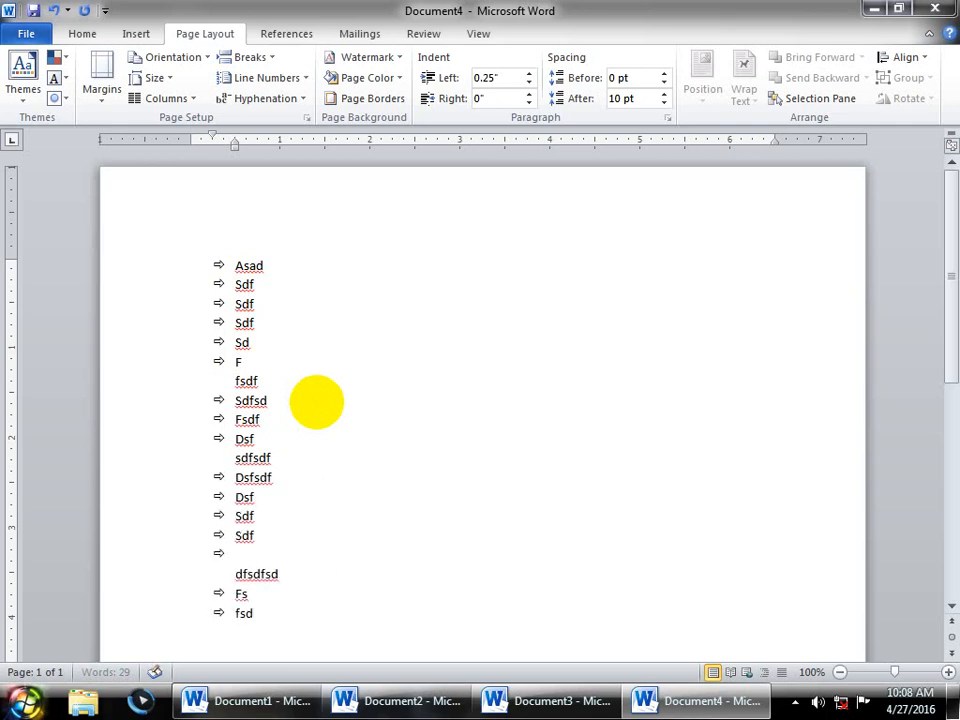
key("Return")
type("f Dsf Sdf Sdf  df")
key("Return")
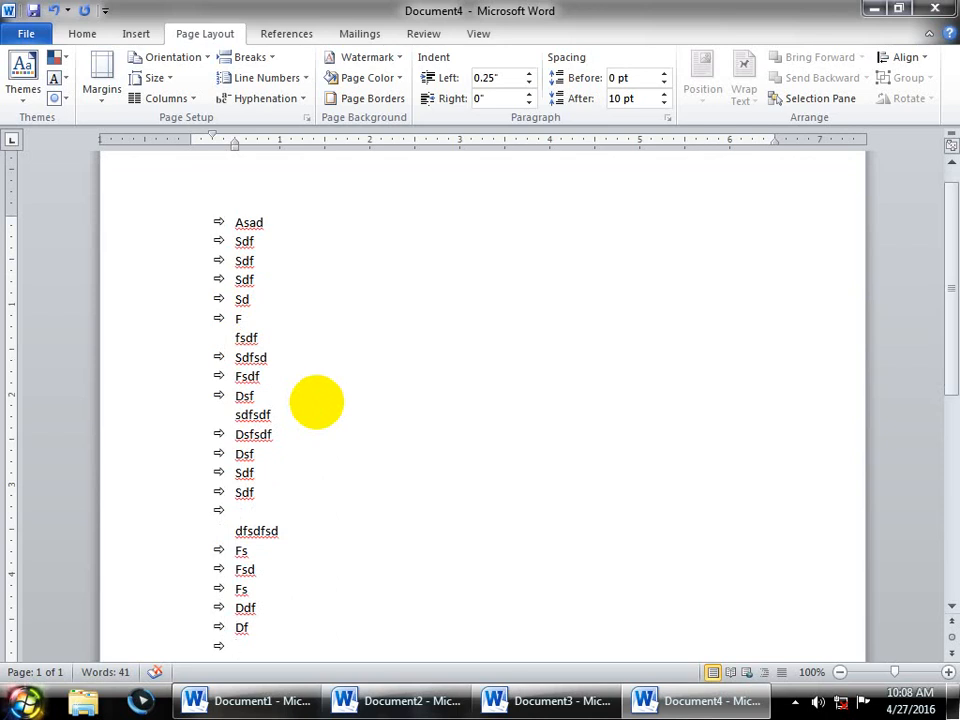
- Browse the Breaks list and Header gallery without adding anything, then open a new document
left_click(250, 57)
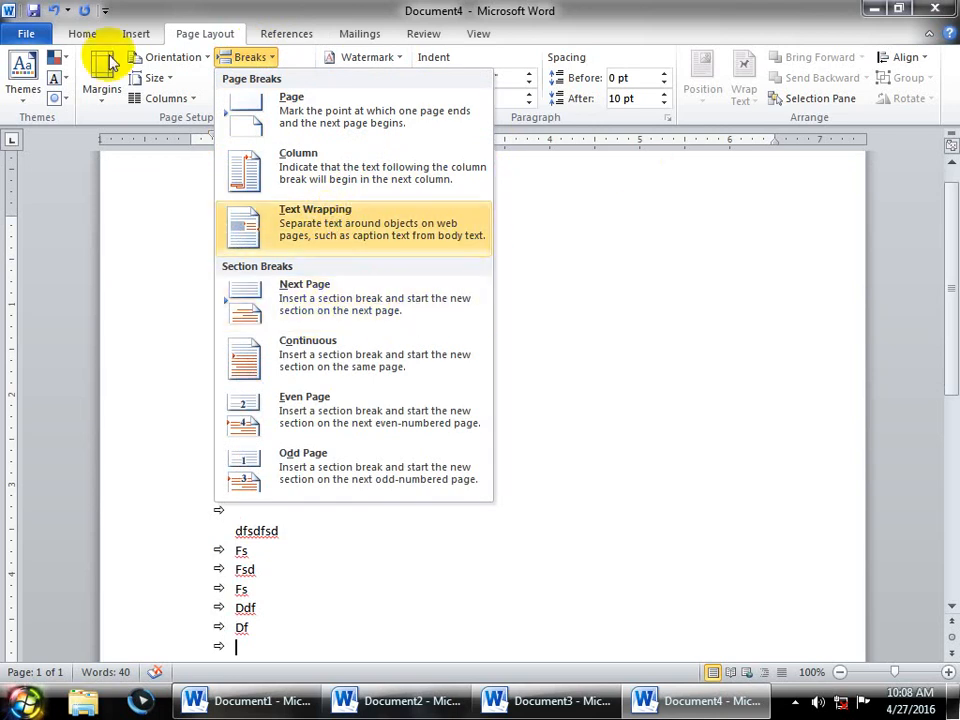
left_click(138, 33)
left_click(562, 58)
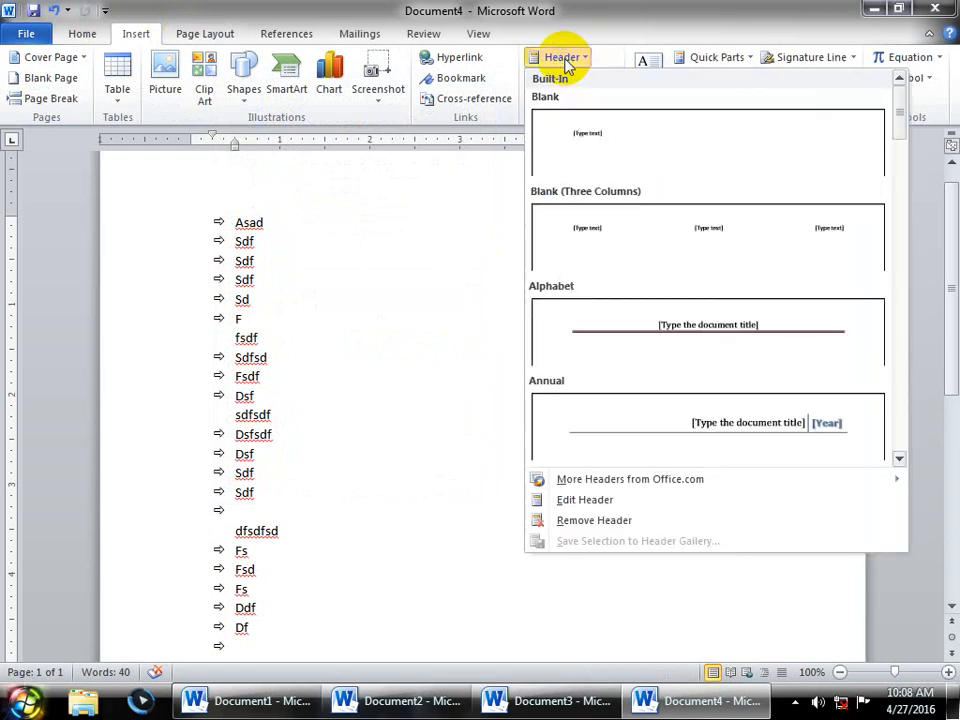
left_click(418, 236)
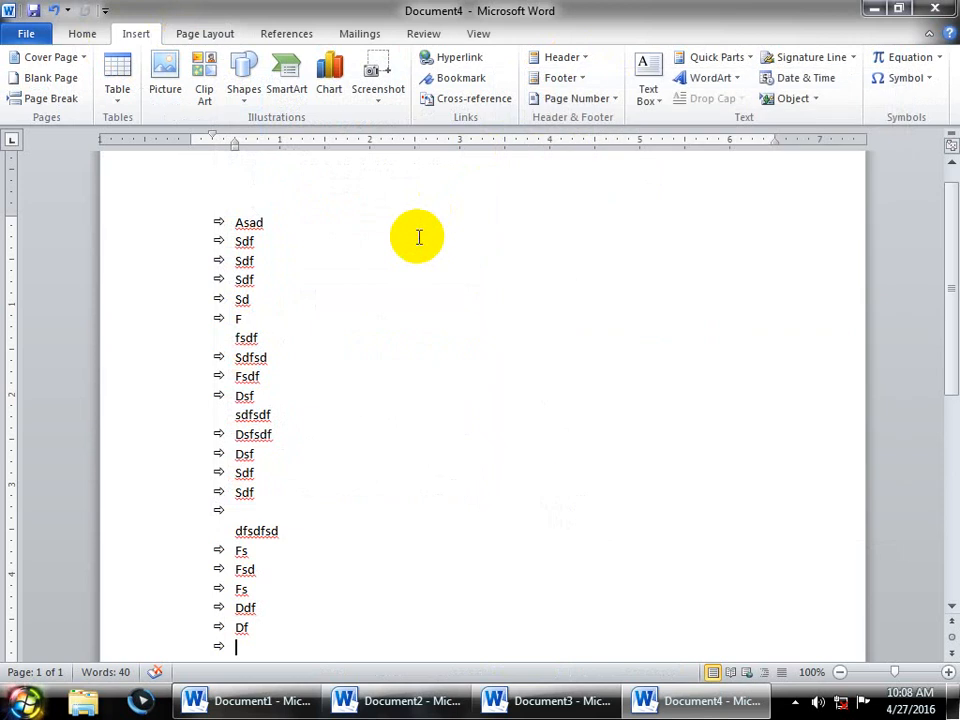
key("ctrl+n")
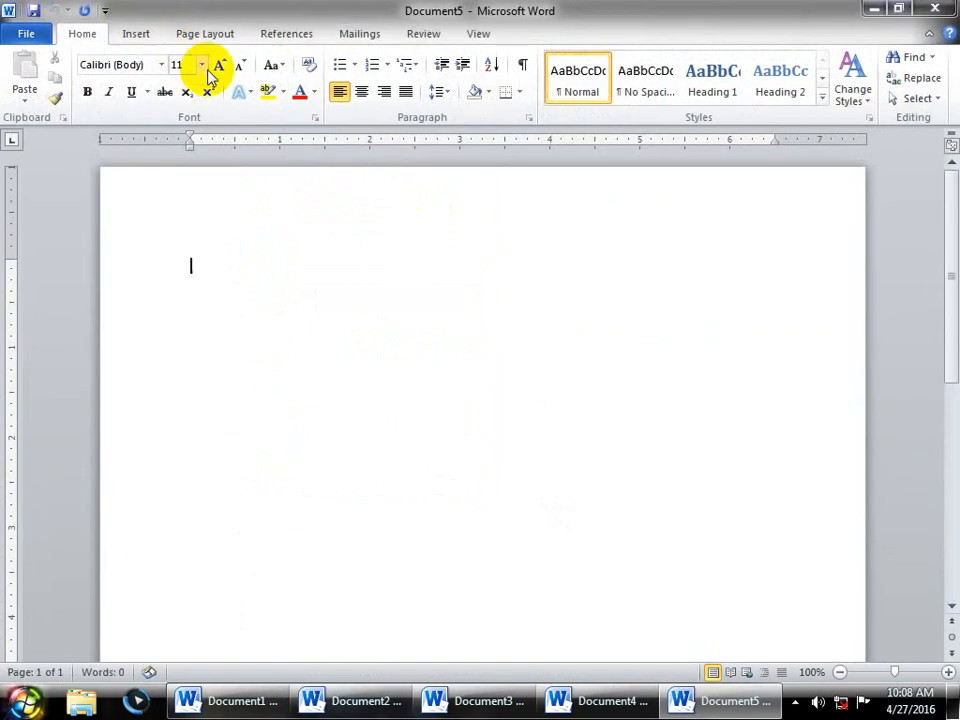
- Add the page header 'Word class' and insert a page break to start page 2
double_click(258, 208)
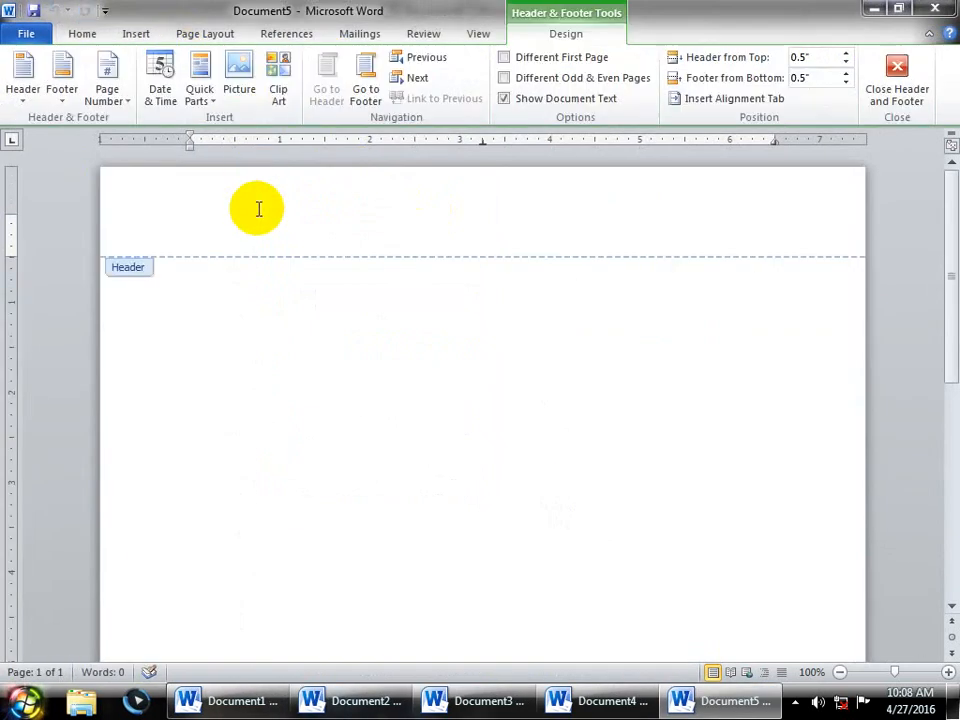
type("Word class")
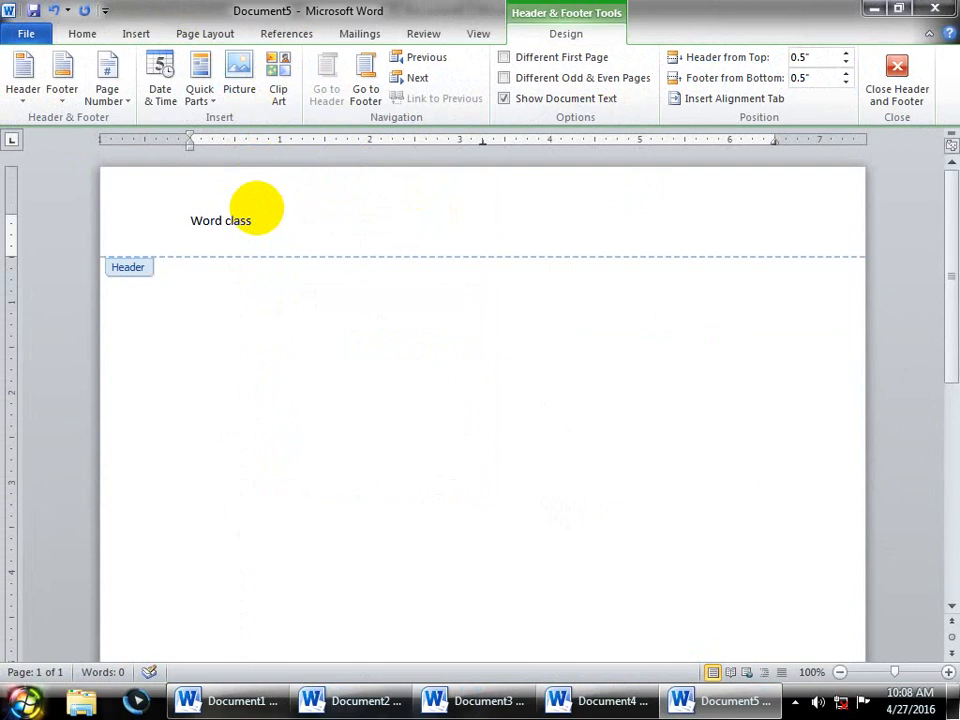
left_click(923, 67)
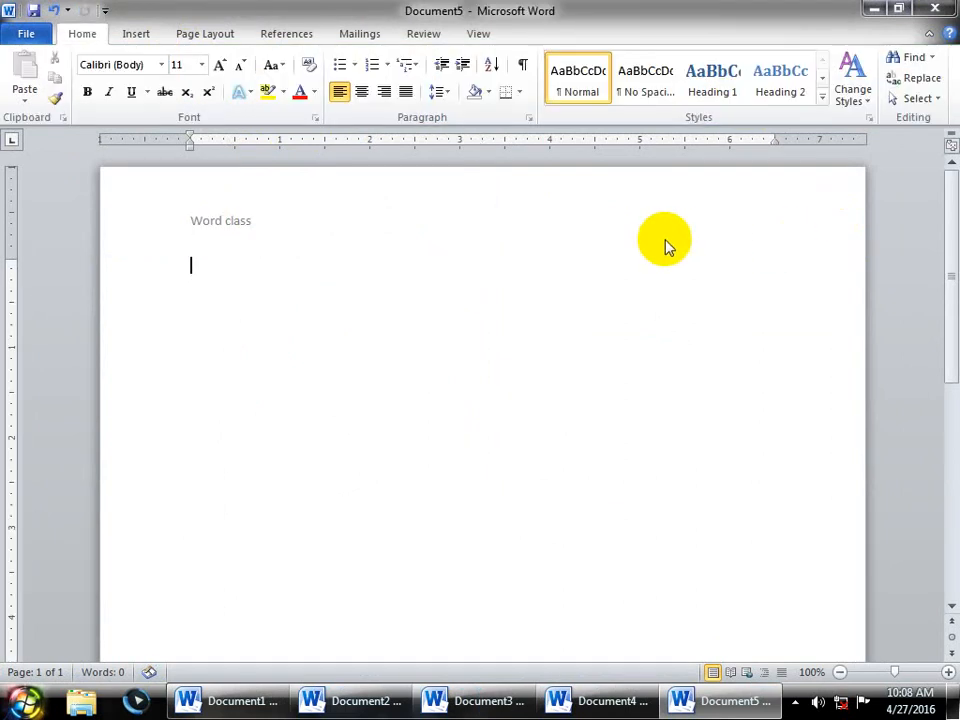
key("ctrl+Return")
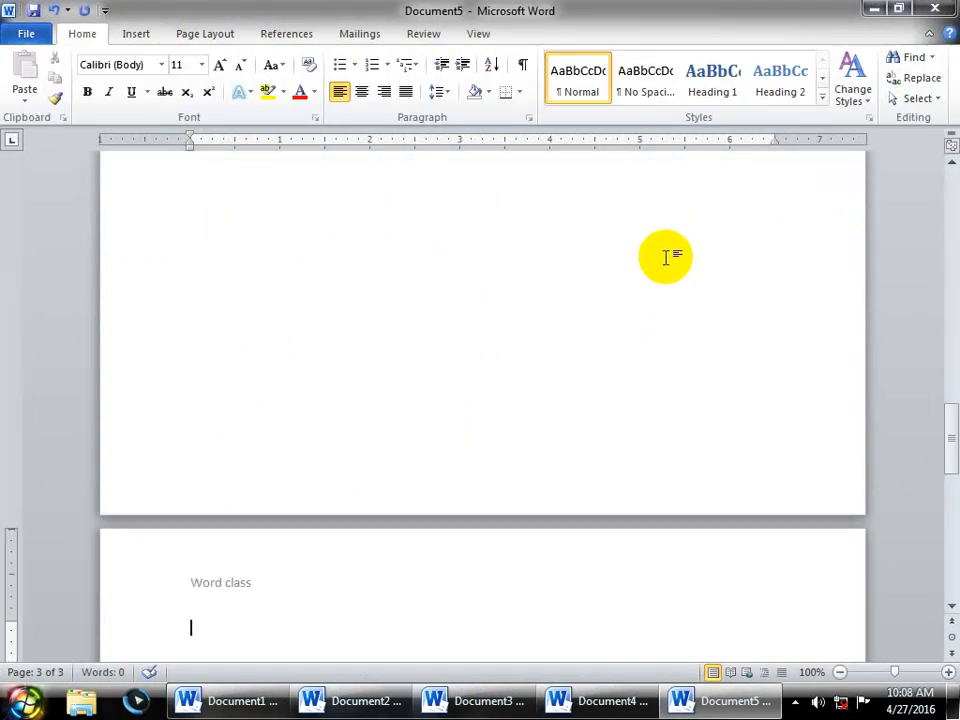
left_click_drag(949, 420, 953, 305)
left_click(266, 557)
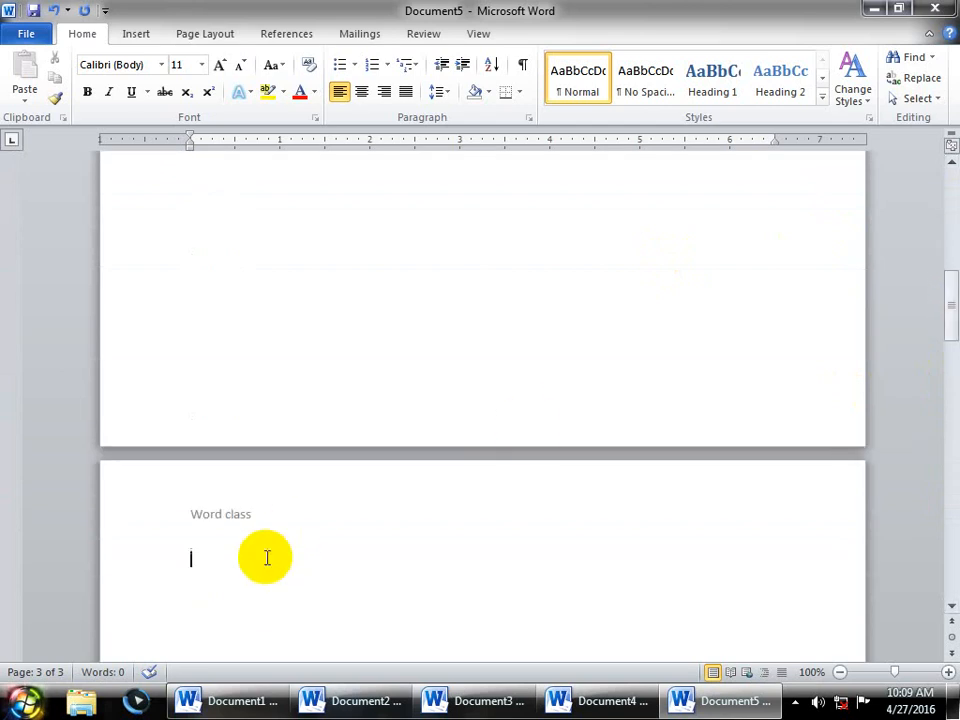
- Insert a Next Page section break and unlink its header so it reads 'Excel class'
left_click(203, 30)
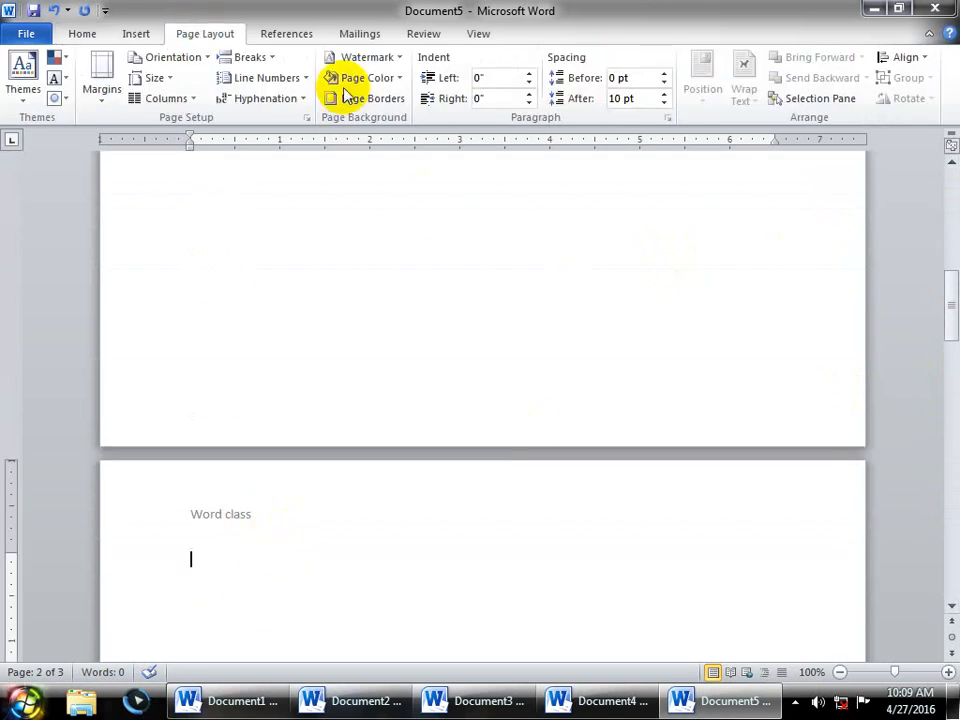
left_click(248, 57)
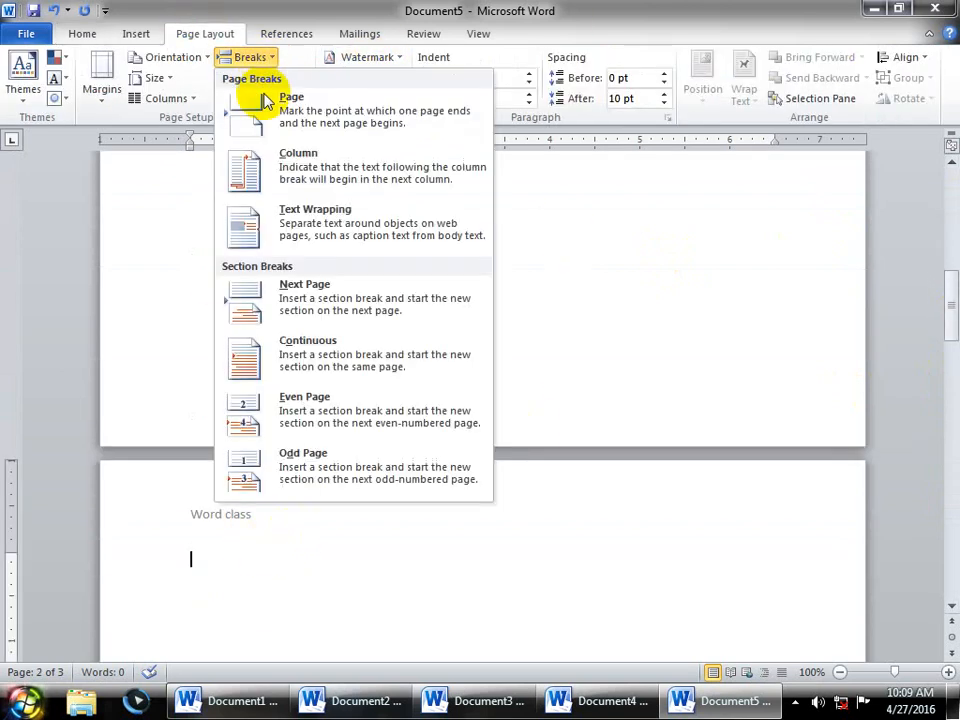
left_click(290, 288)
double_click(263, 519)
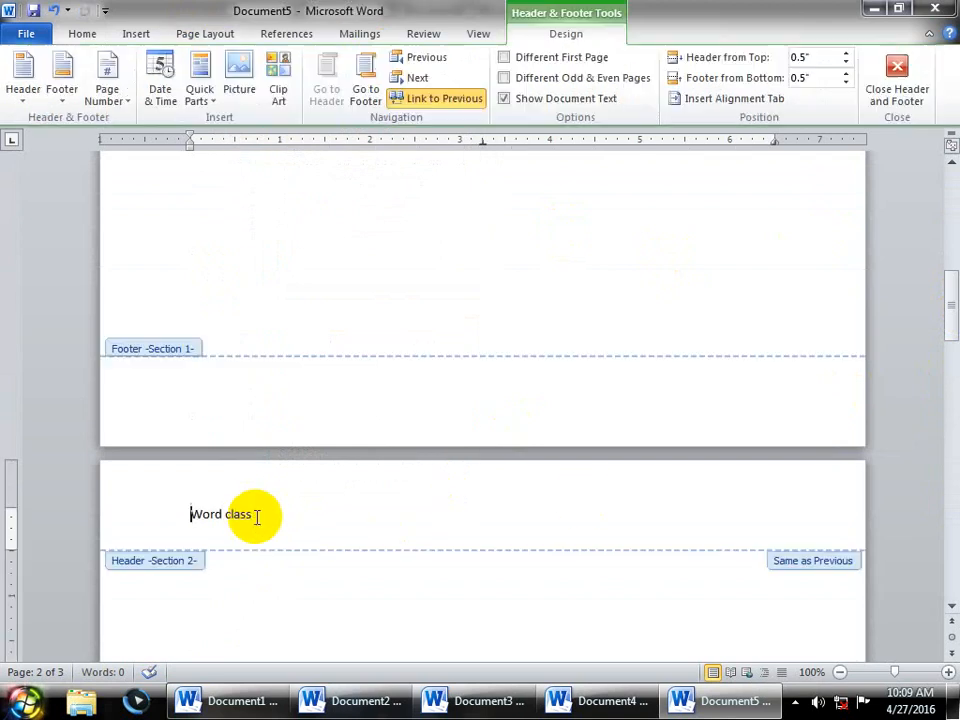
left_click(444, 99)
left_click(136, 225)
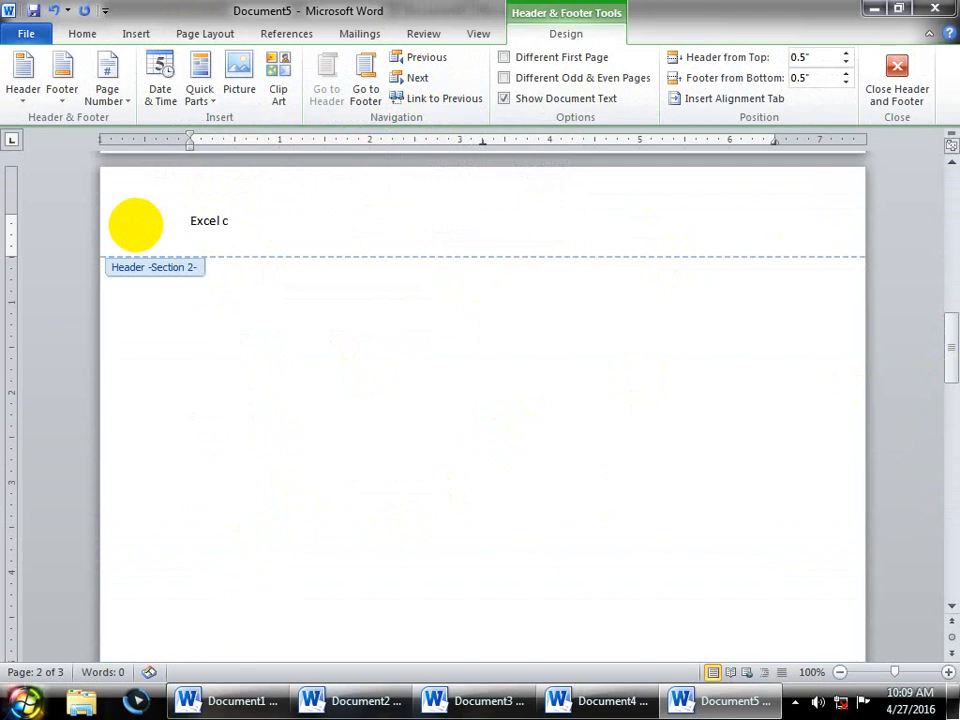
left_click(896, 80)
scroll(735, 262, "up", 4)
scroll(735, 253, "up", 5)
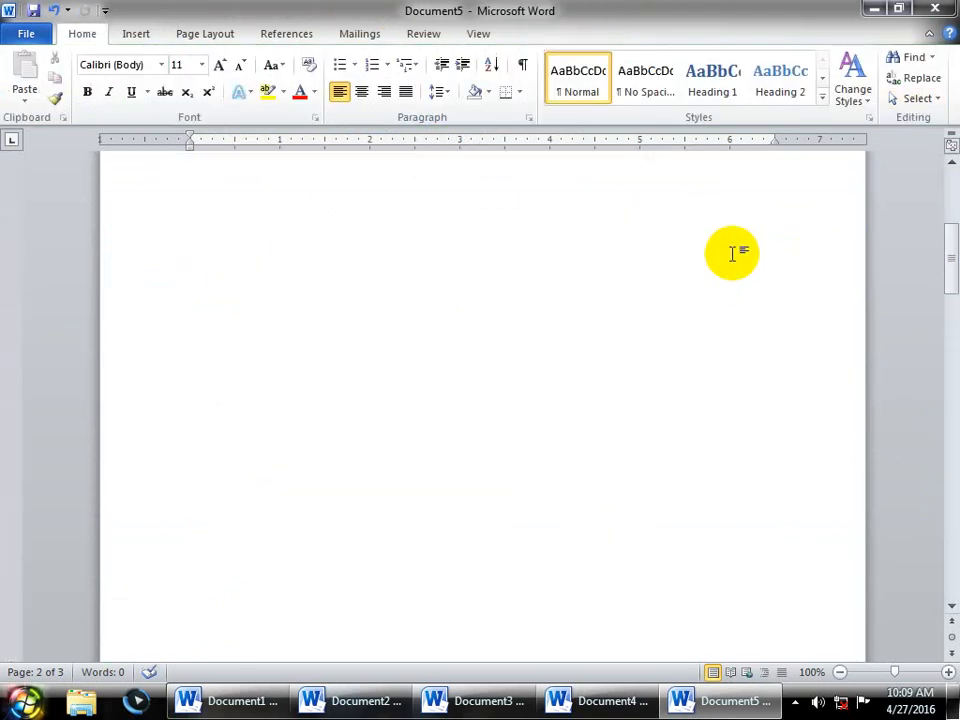
- Insert a new section break on page 3 below the Excel class header
scroll(447, 516, "down", 10)
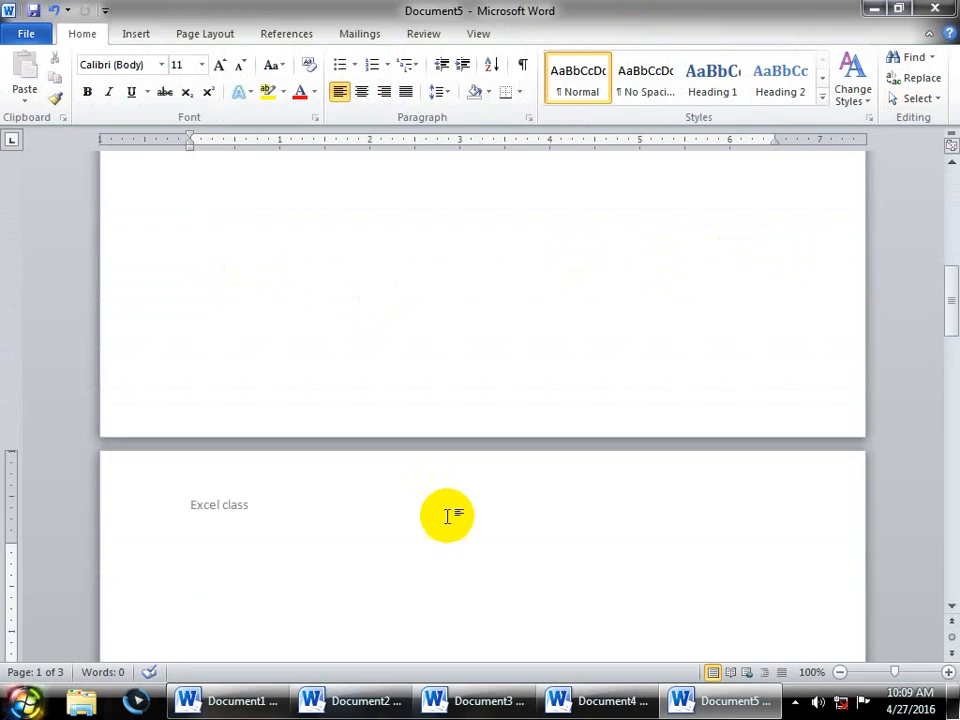
scroll(447, 516, "down", 3)
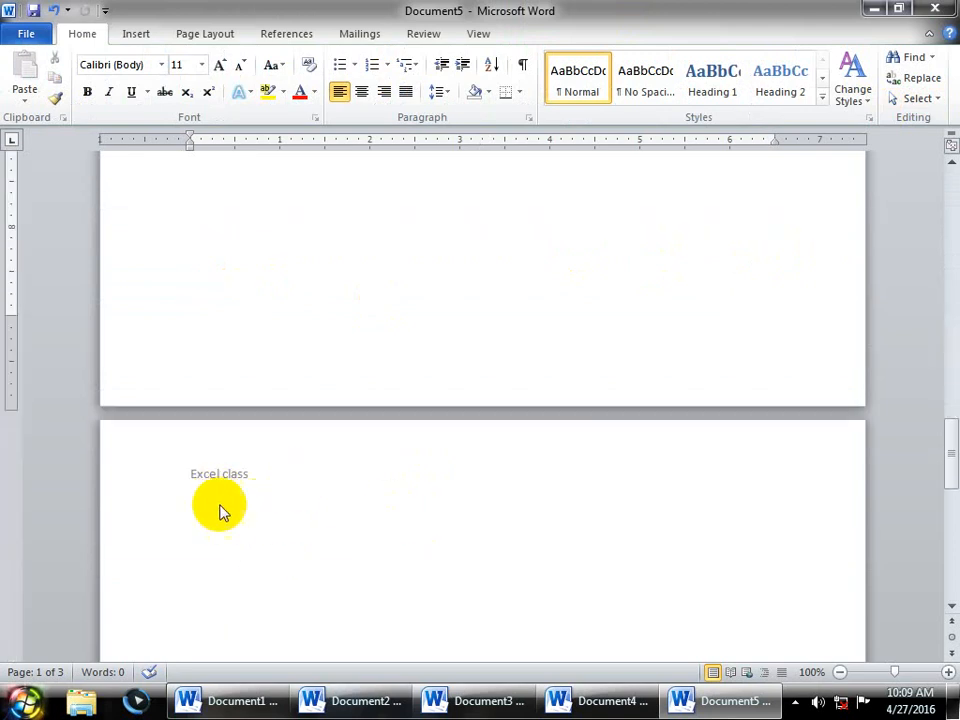
left_click(187, 517)
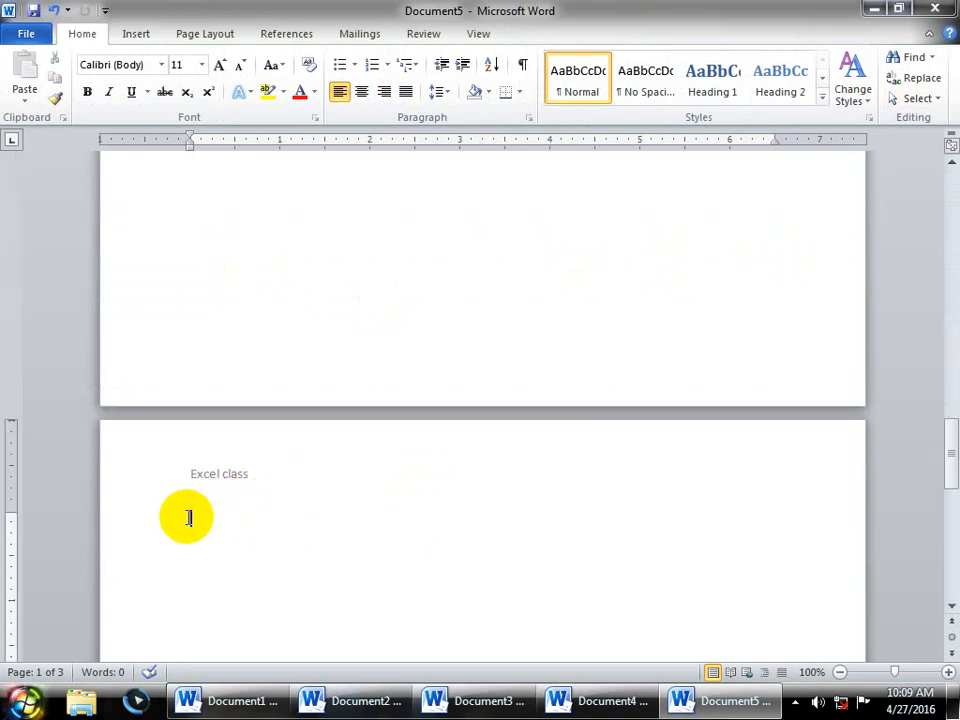
left_click(225, 35)
left_click(272, 60)
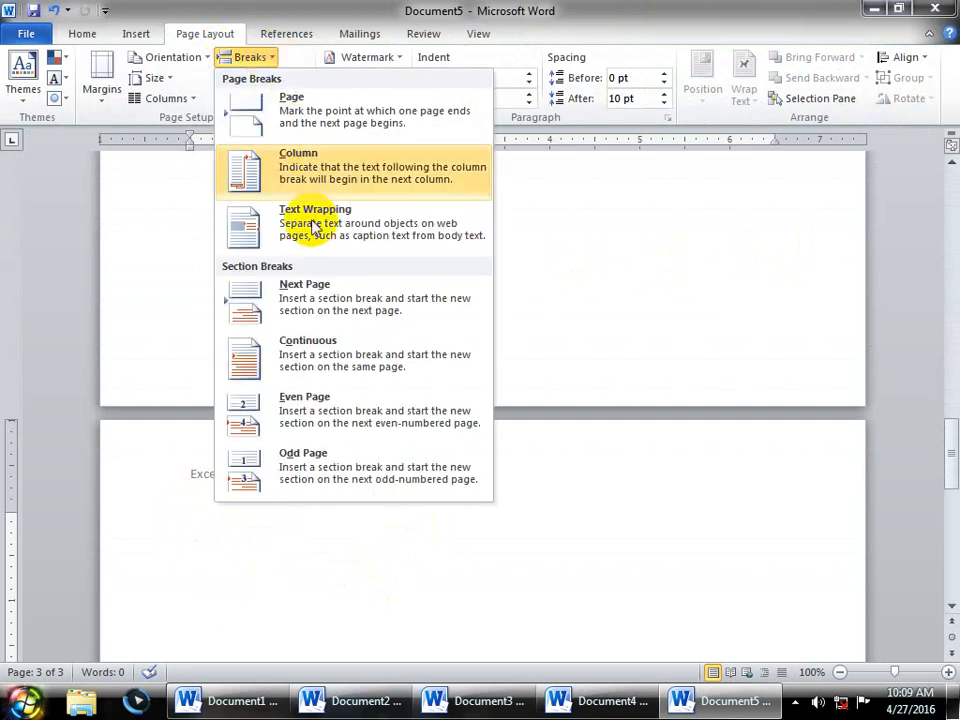
left_click(580, 519)
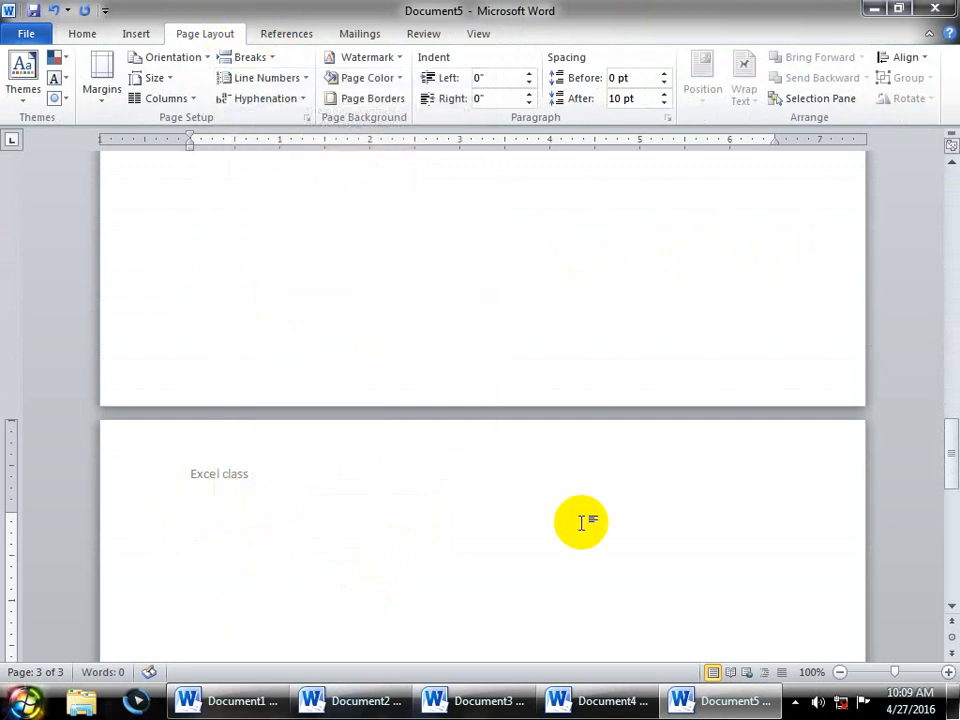
- Unlink the page 3 header from the previous section and change it to 'Hardware class'
double_click(249, 478)
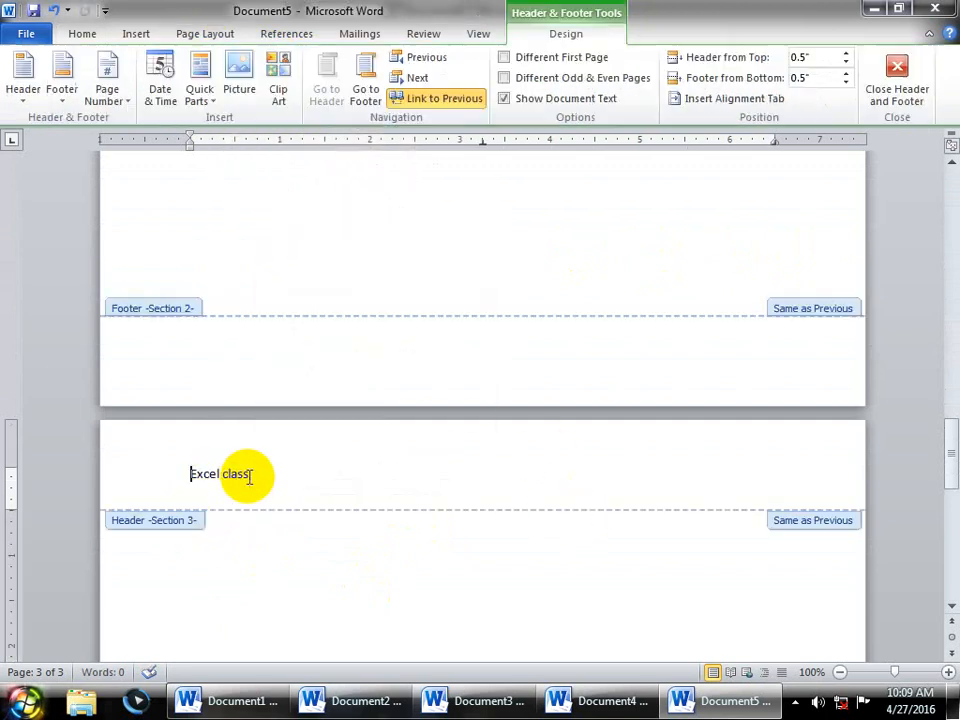
left_click(448, 98)
left_click_drag(252, 221, 5, 232)
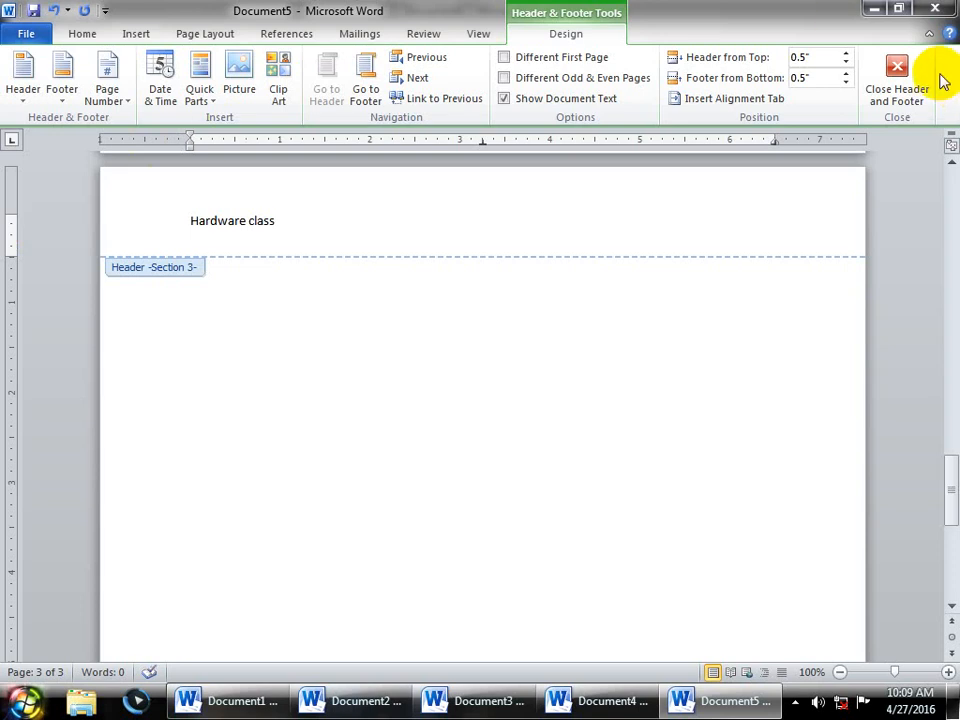
left_click(891, 68)
left_click_drag(944, 522, 953, 464)
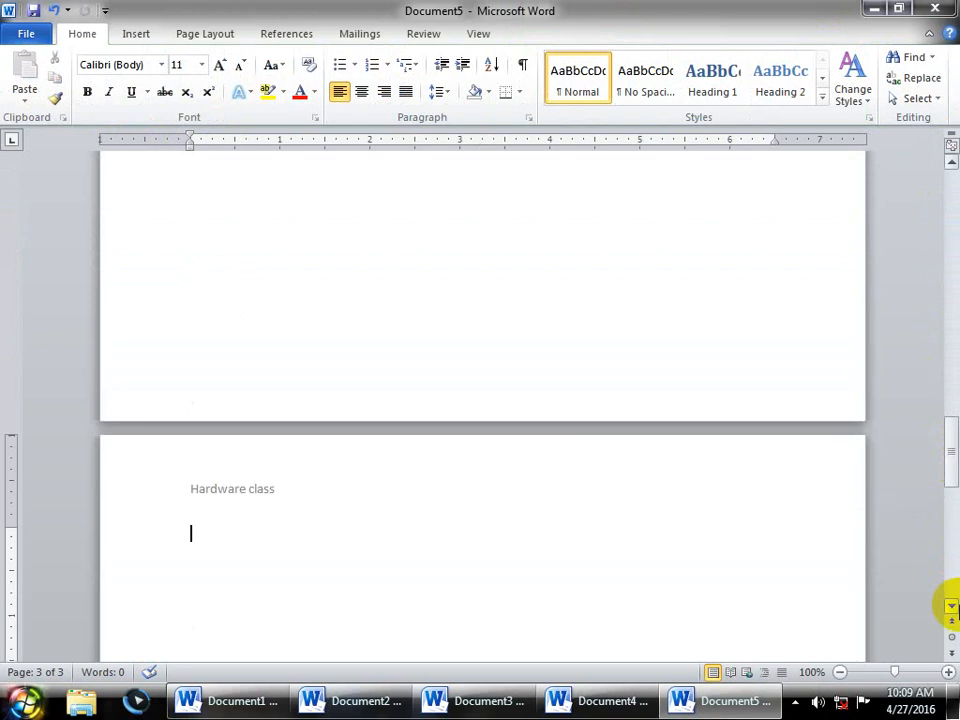
- Look through the Page Layout Breaks and Line Numbers menus without inserting anything
left_click(207, 34)
left_click(248, 58)
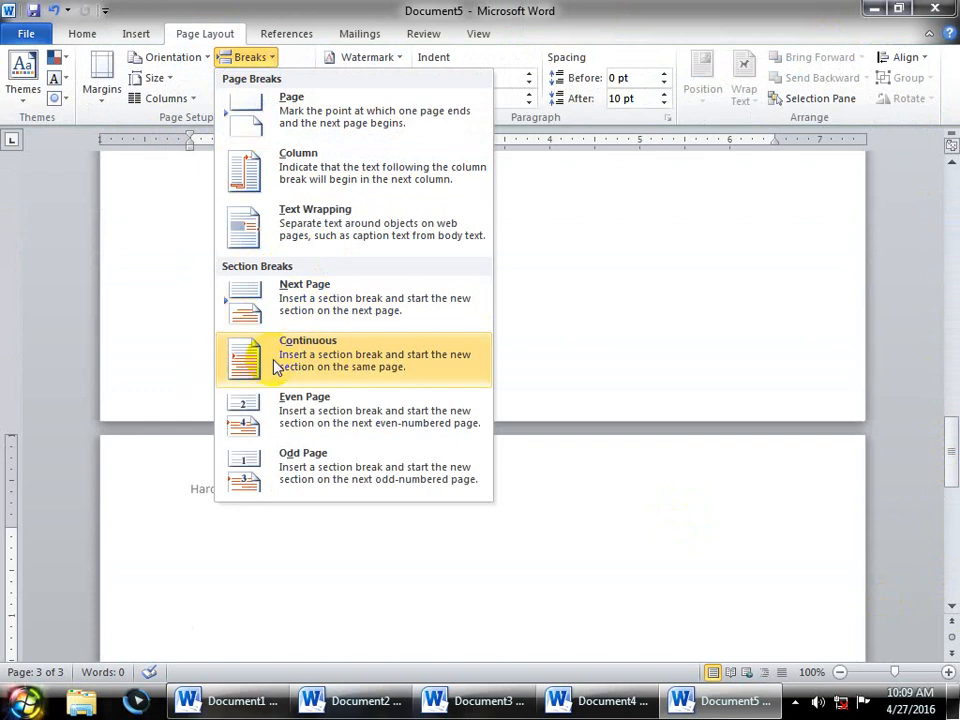
left_click(299, 9)
left_click(258, 80)
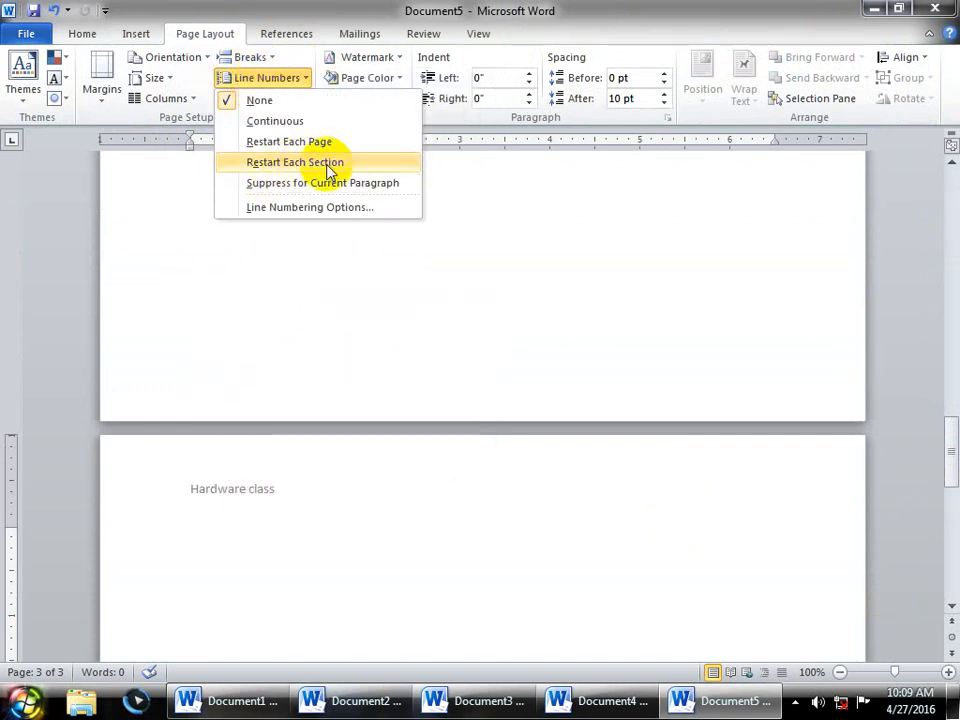
left_click(262, 58)
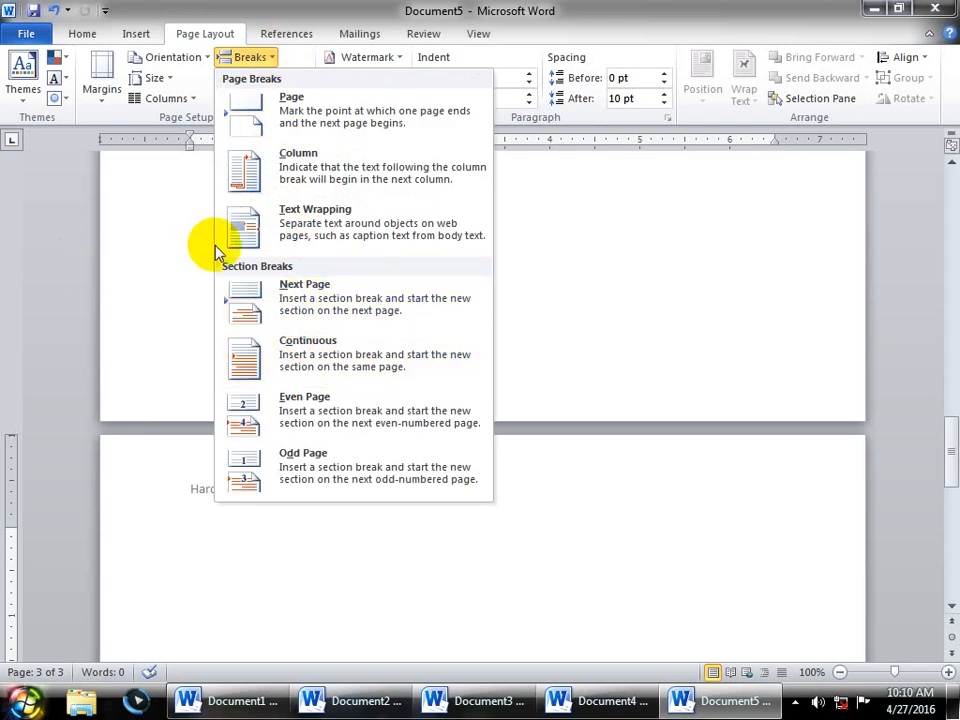
left_click(263, 12)
- Insert three Even Page section breaks into Document5
left_click(248, 57)
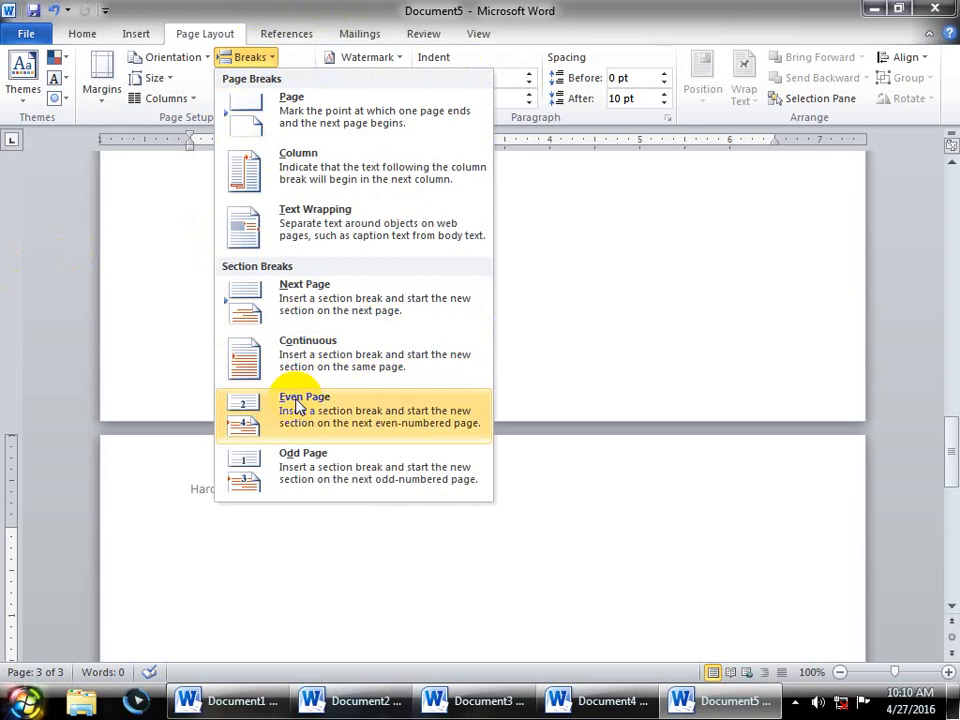
left_click(232, 395)
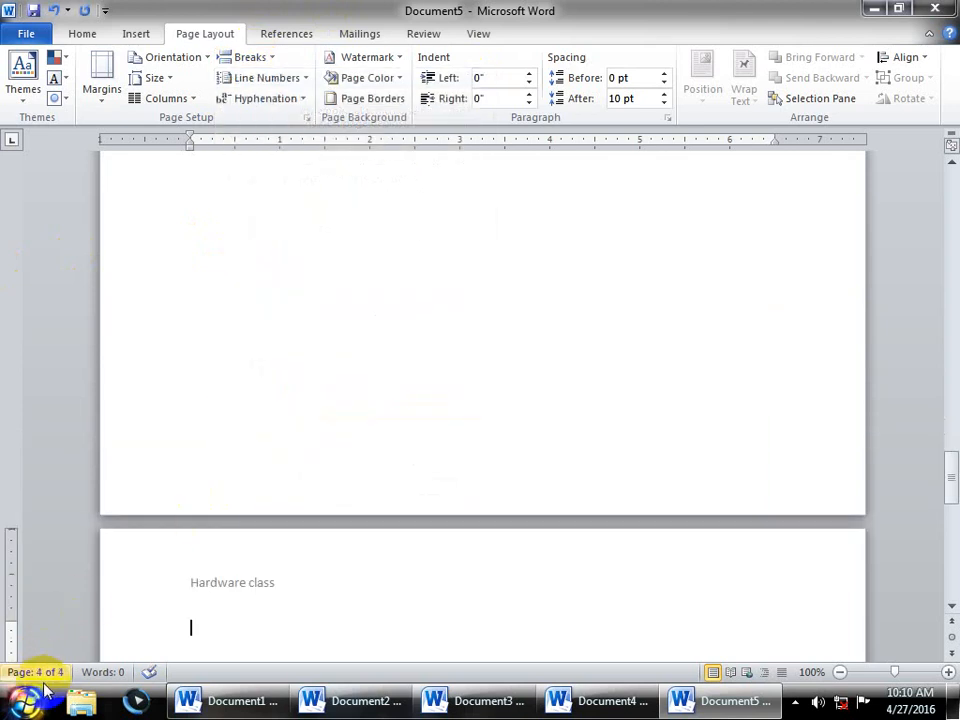
left_click(262, 57)
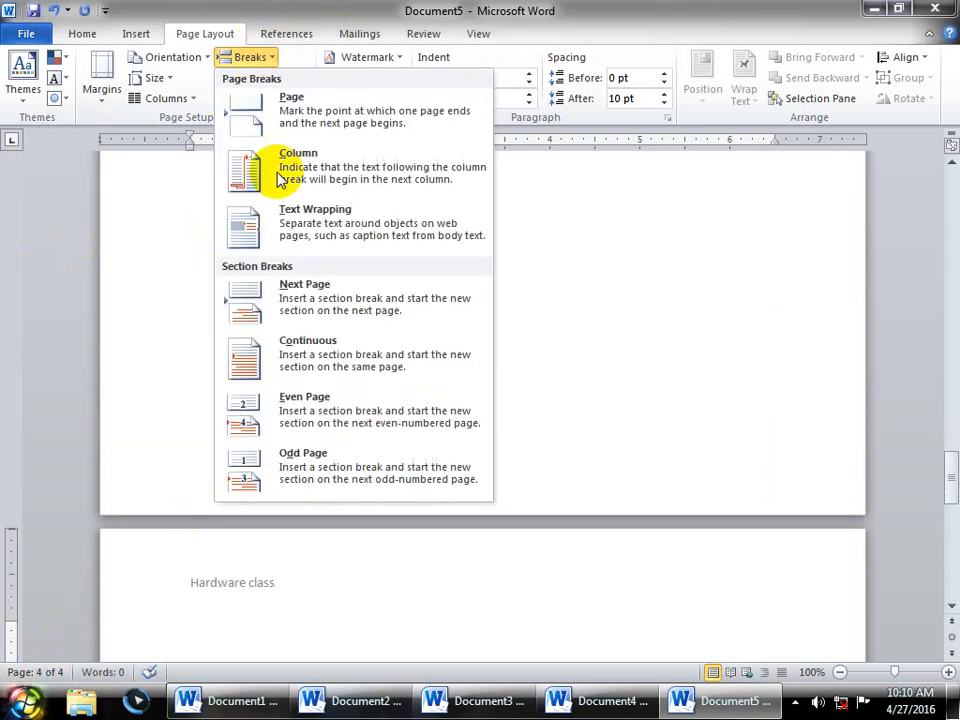
left_click(285, 416)
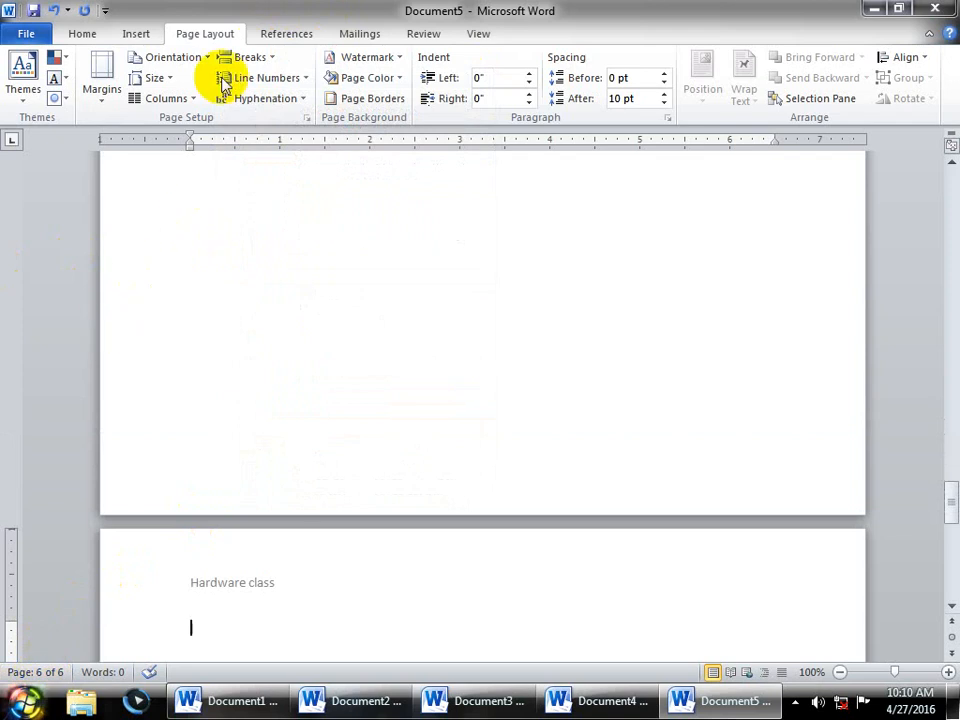
left_click(248, 57)
left_click(275, 408)
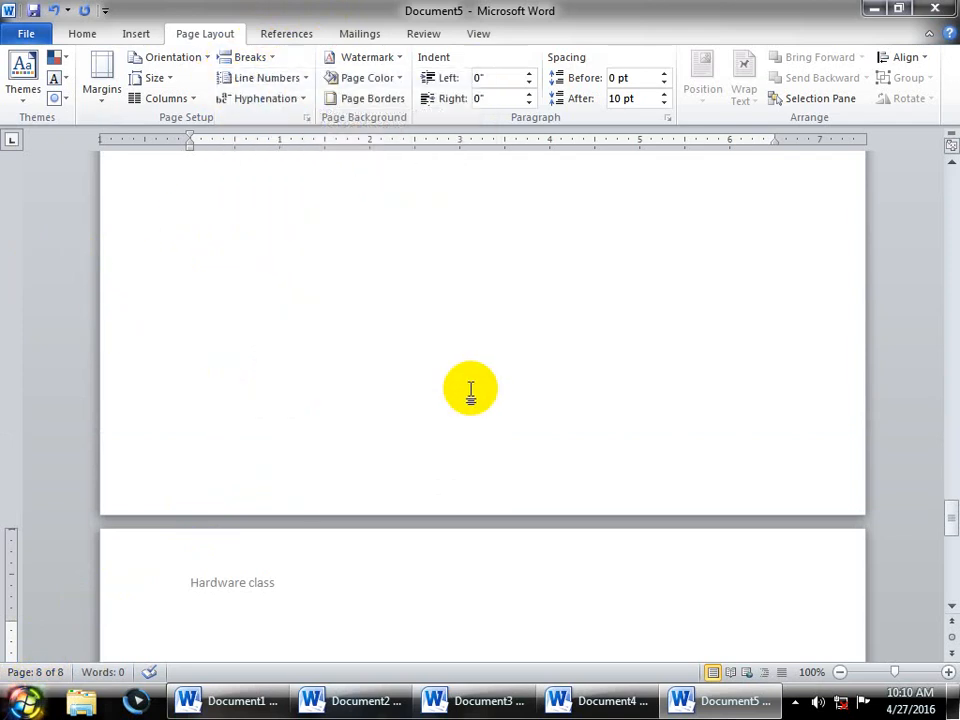
- Insert three Odd Page section breaks, stretching Document5 to 13 pages
left_click(250, 57)
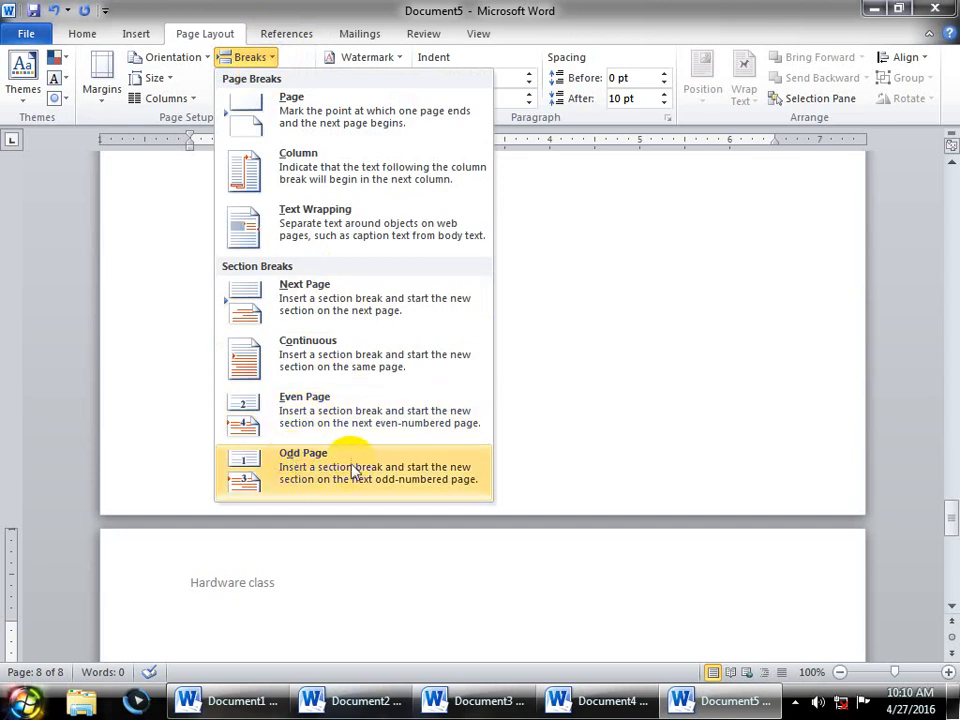
left_click(295, 466)
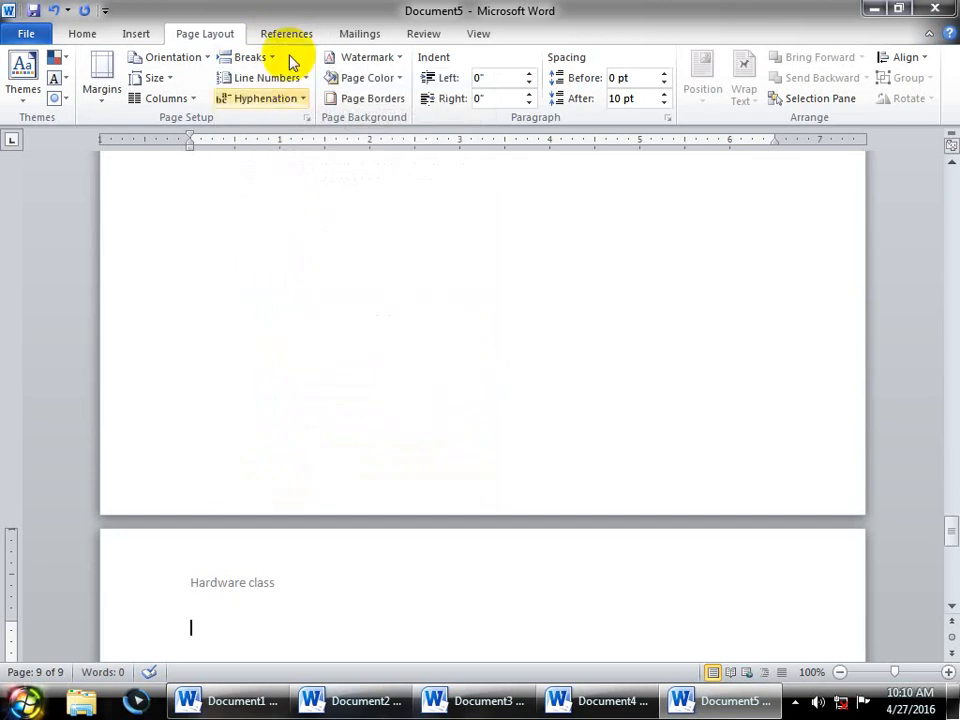
left_click(250, 60)
left_click(267, 460)
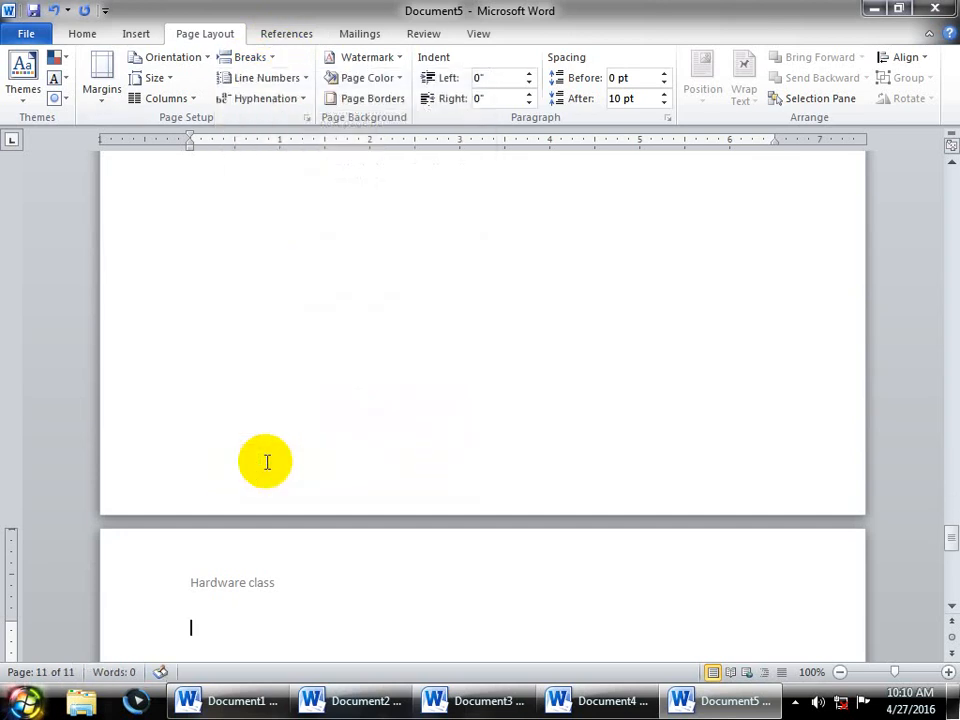
left_click(259, 57)
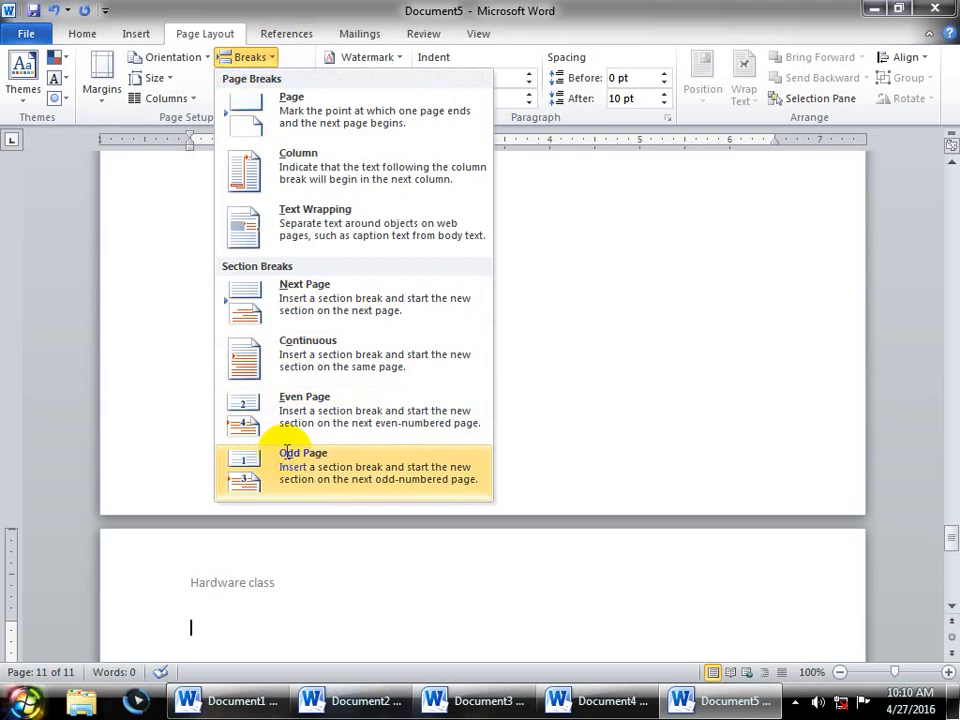
left_click(286, 455)
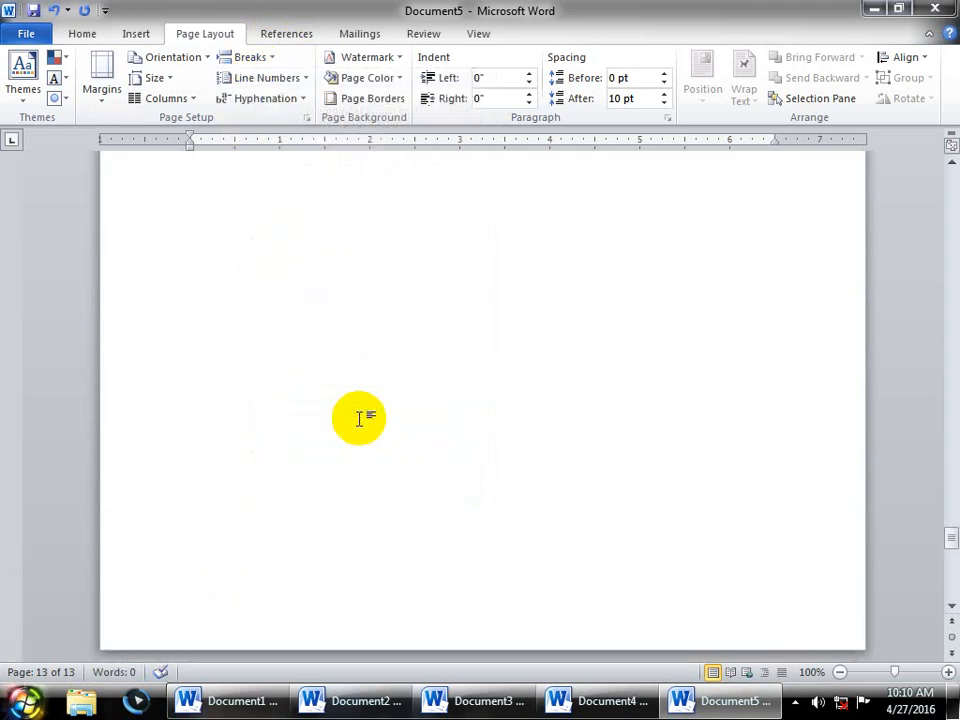
- Scroll back up, then create a new blank Document6 with Ctrl+N
scroll(359, 419, "up", 20)
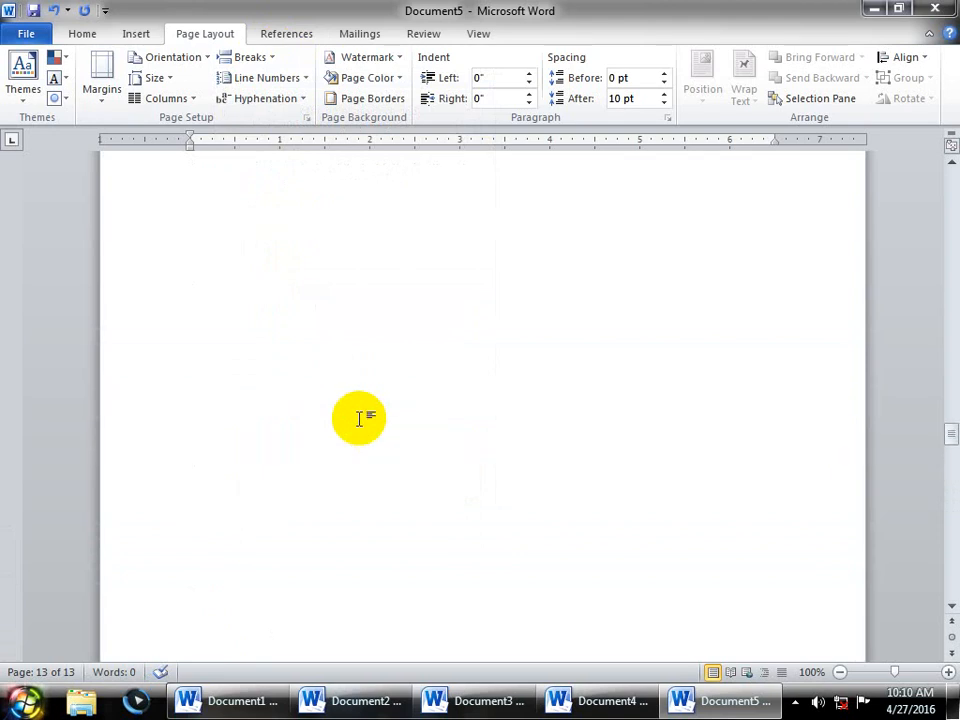
scroll(359, 419, "up", 12)
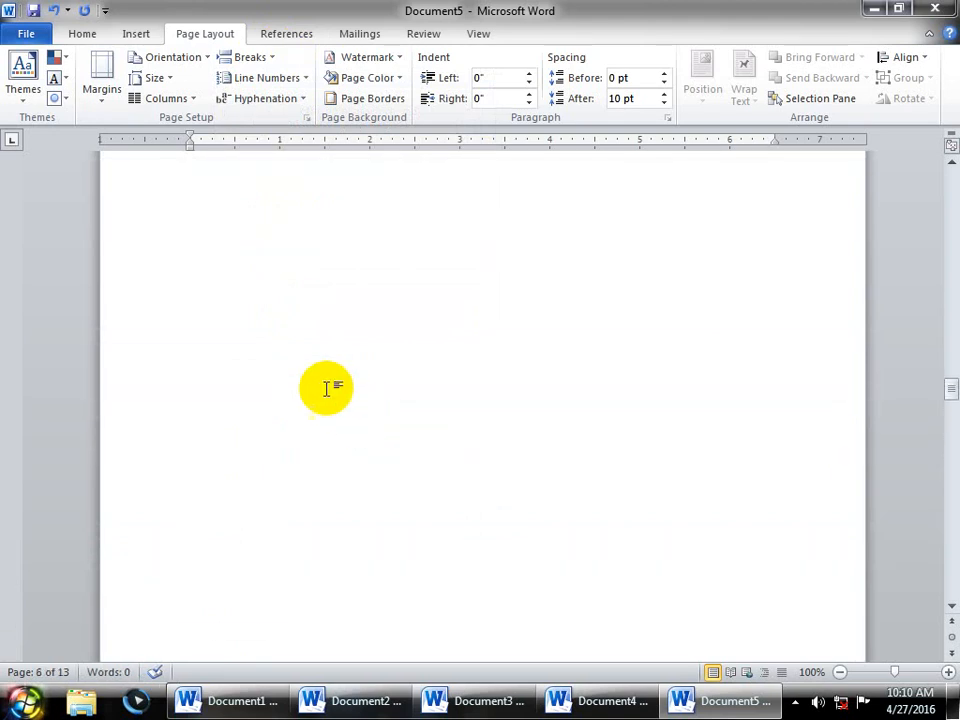
key("ctrl+n")
left_click(190, 38)
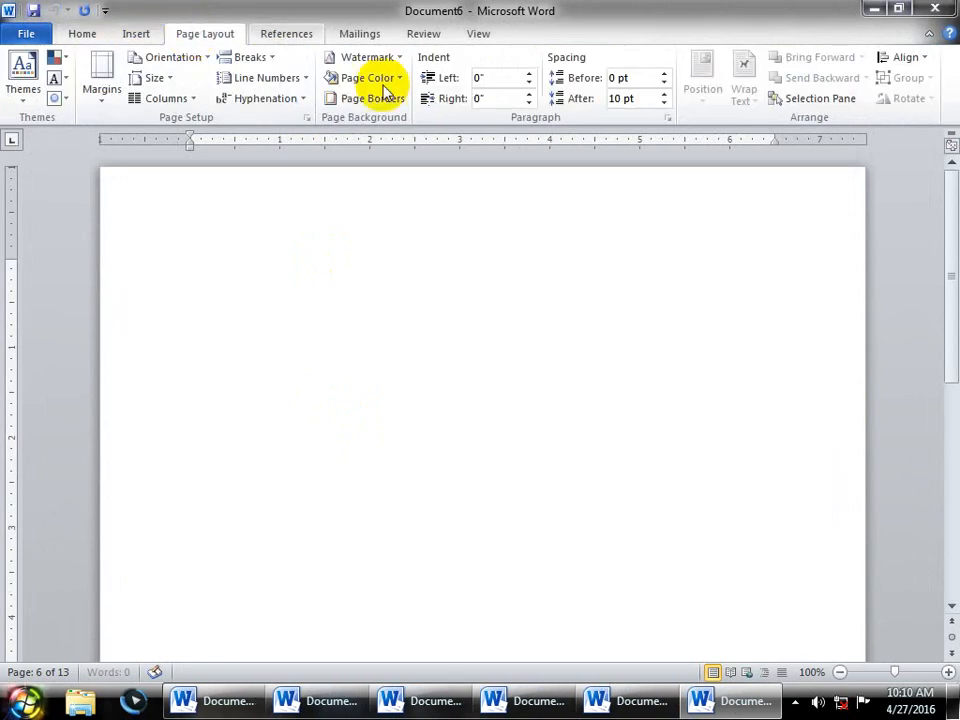
- Apply Continuous line numbering to Document6 and scroll down through its numbered lines to page 3
left_click(291, 80)
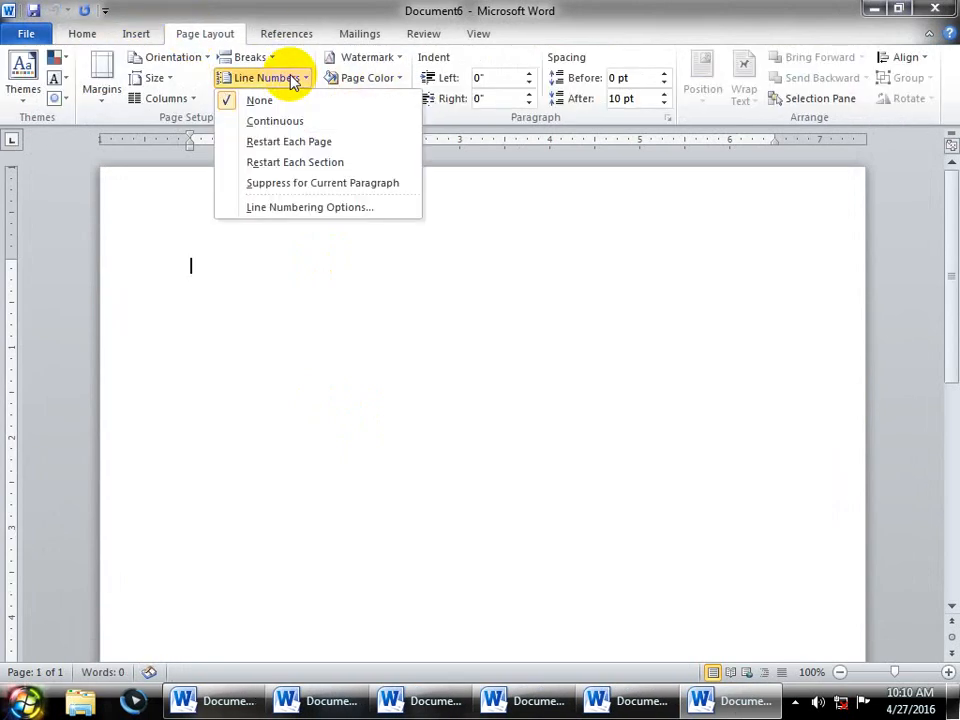
left_click(279, 126)
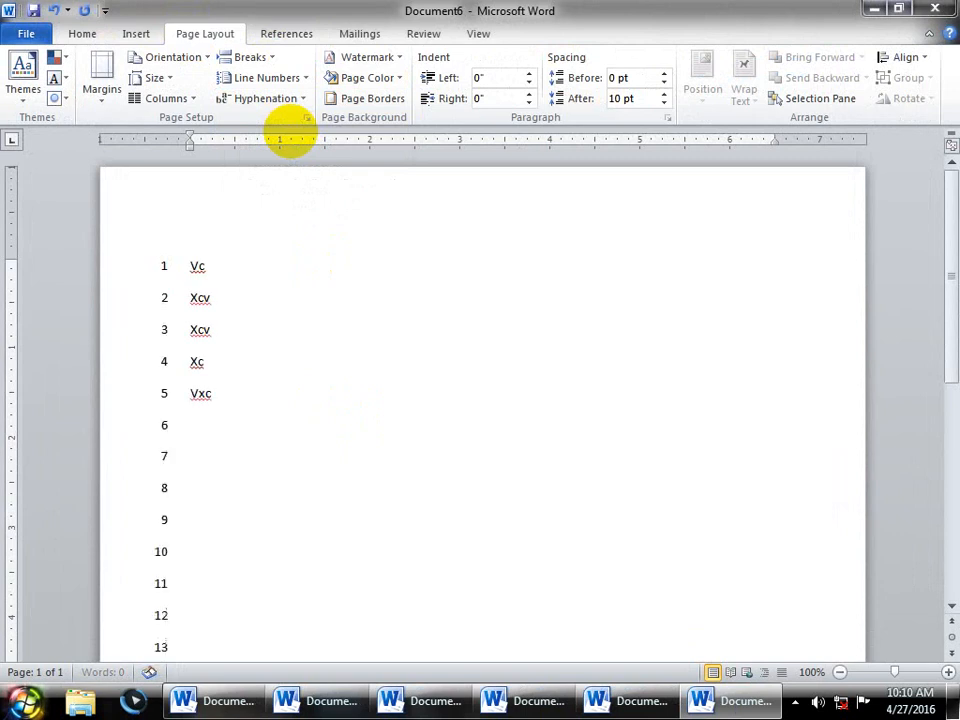
scroll(290, 135, "down", 8)
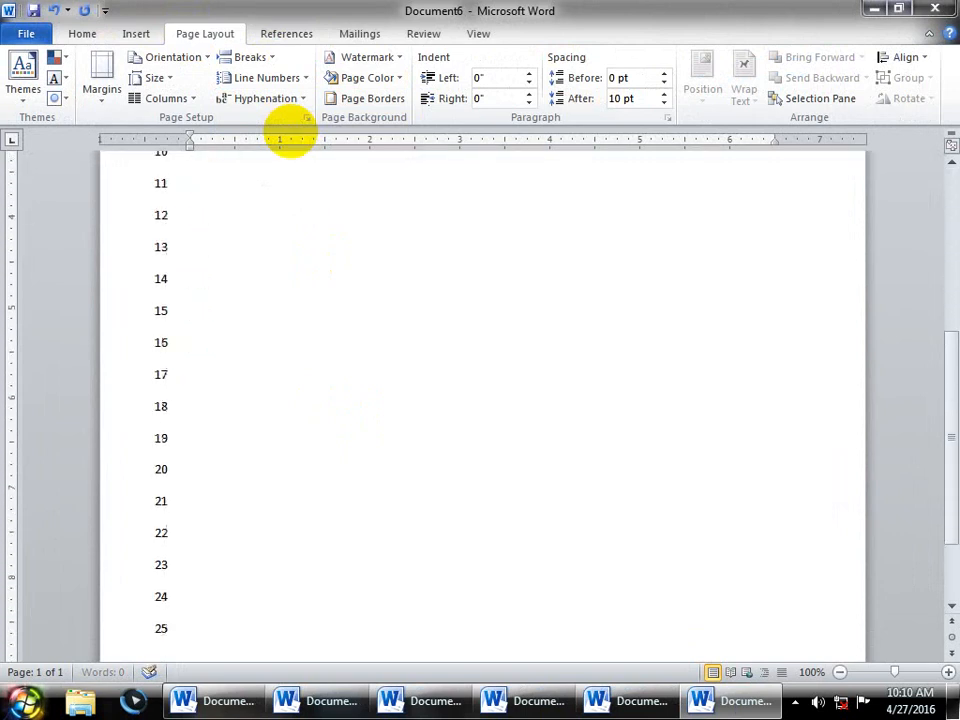
scroll(290, 135, "down", 10)
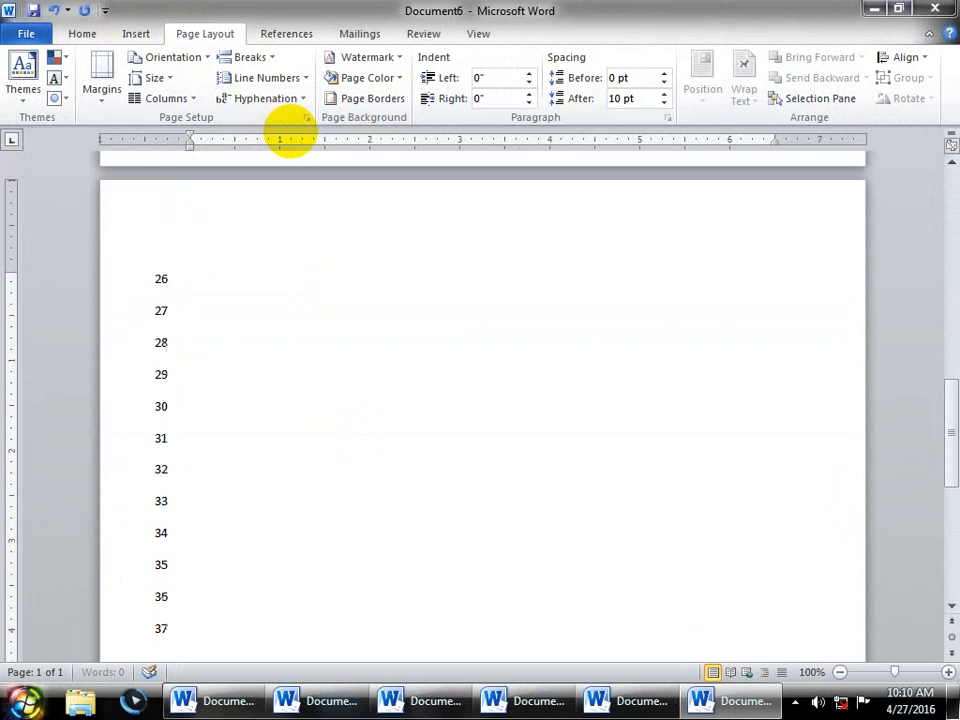
scroll(290, 135, "down", 3)
scroll(290, 135, "down", 1)
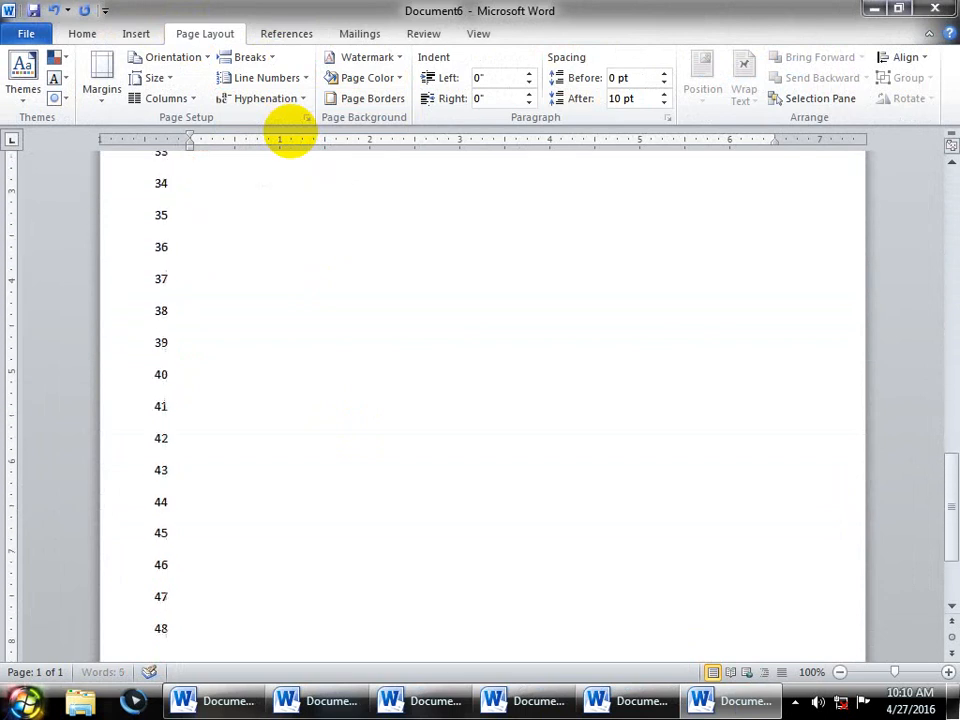
scroll(290, 135, "down", 3)
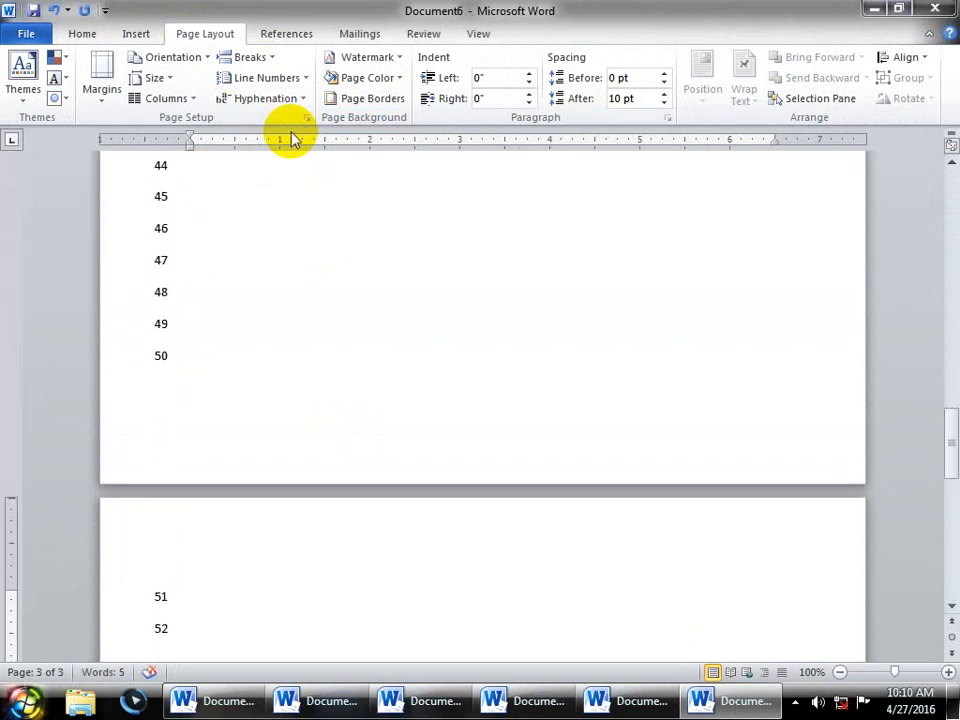
left_click(265, 78)
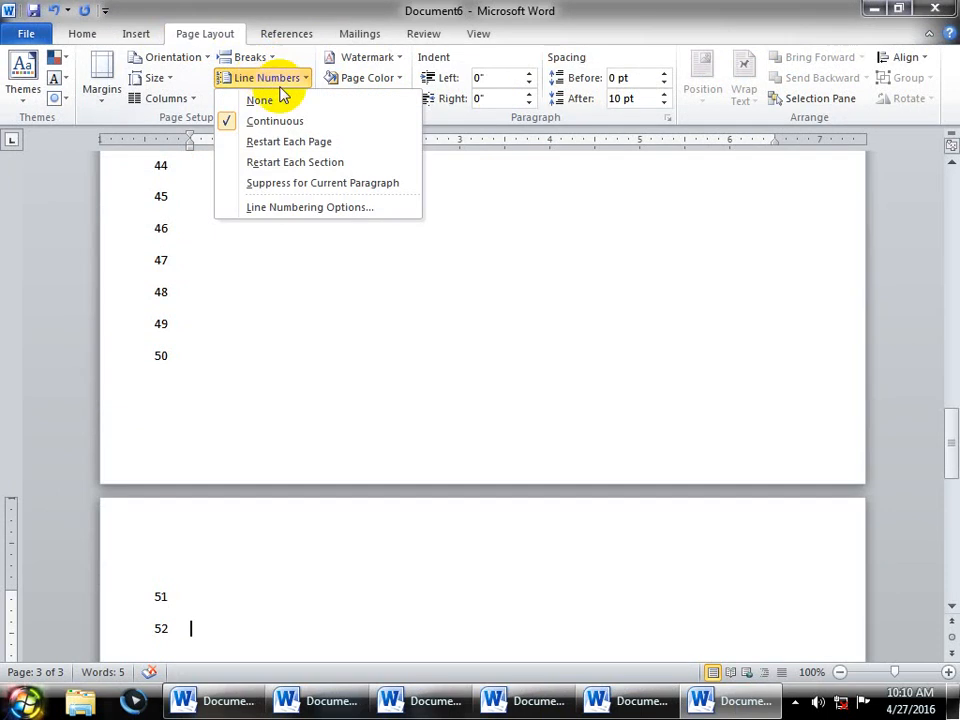
- Switch line numbering to Restart Each Section, then Restart Each Page, and add a line
left_click(358, 161)
left_click(268, 78)
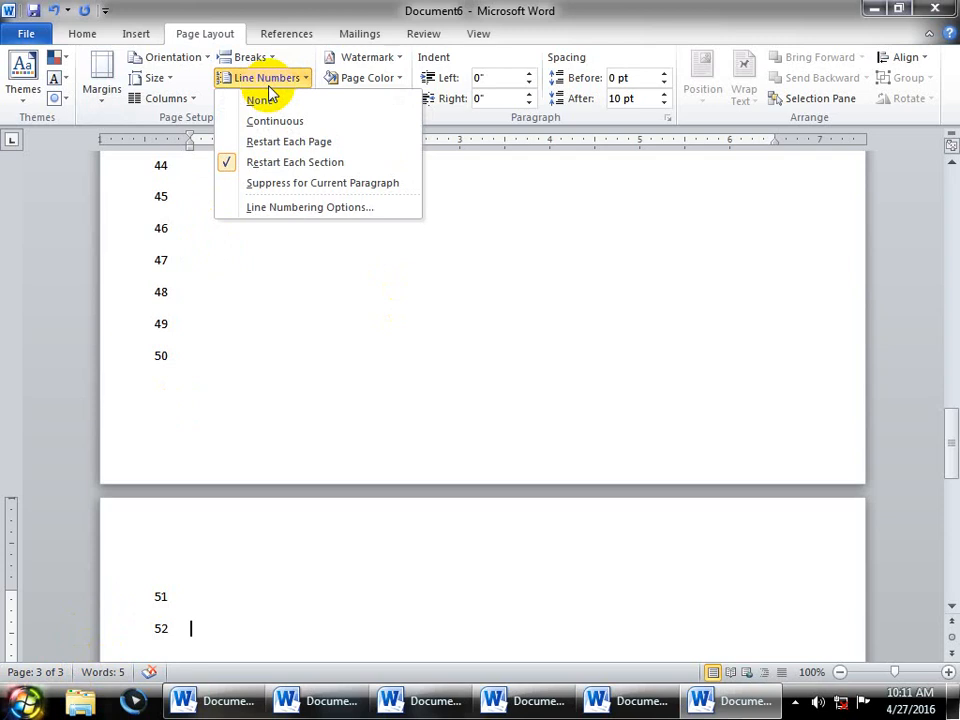
left_click(262, 142)
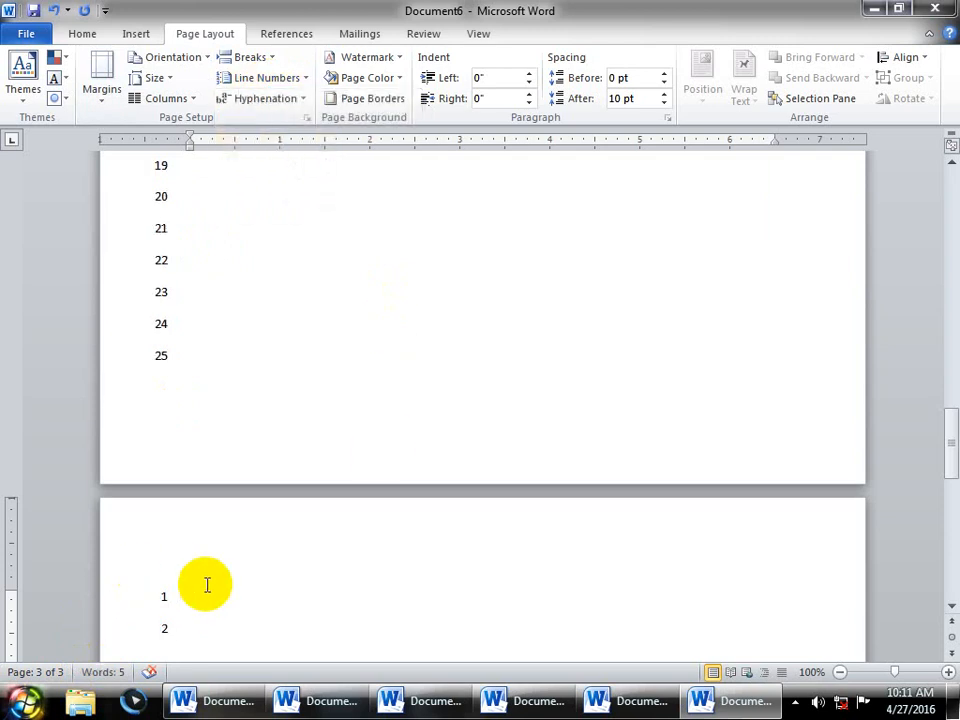
scroll(206, 585, "down", 5)
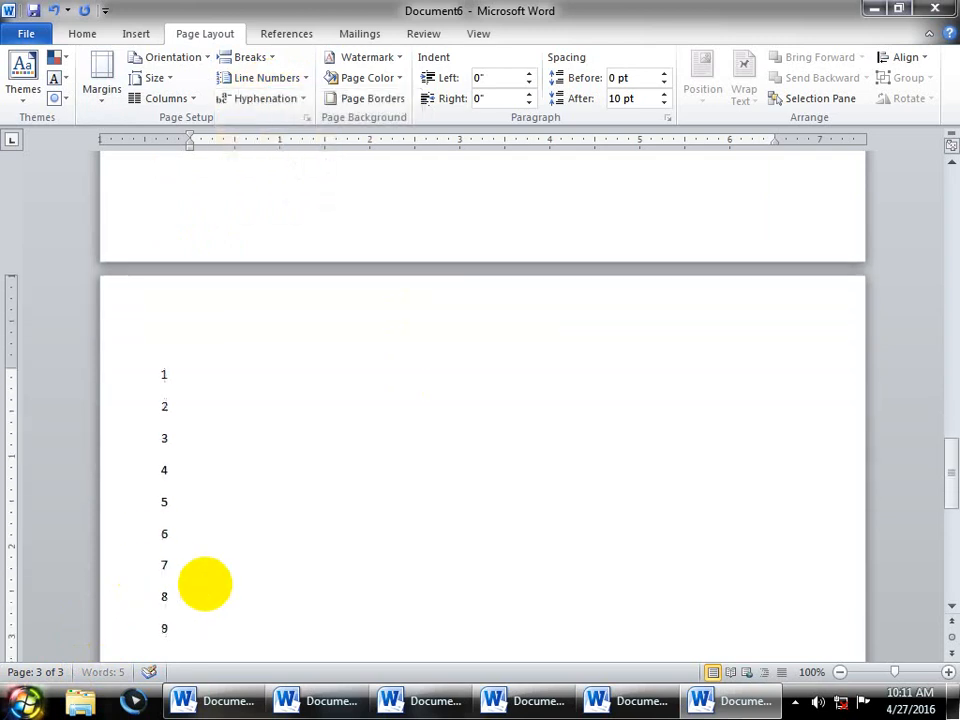
scroll(206, 585, "down", 1)
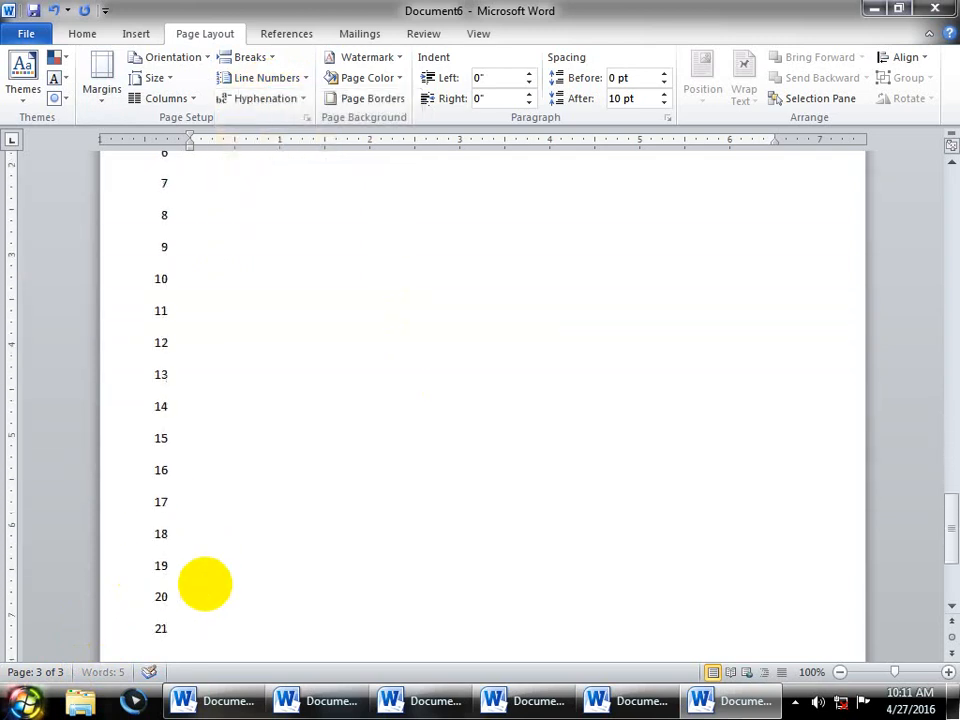
key("Return")
key("Return")
key("Return")
key("Return")
key("Return")
key("Return")
key("Return")
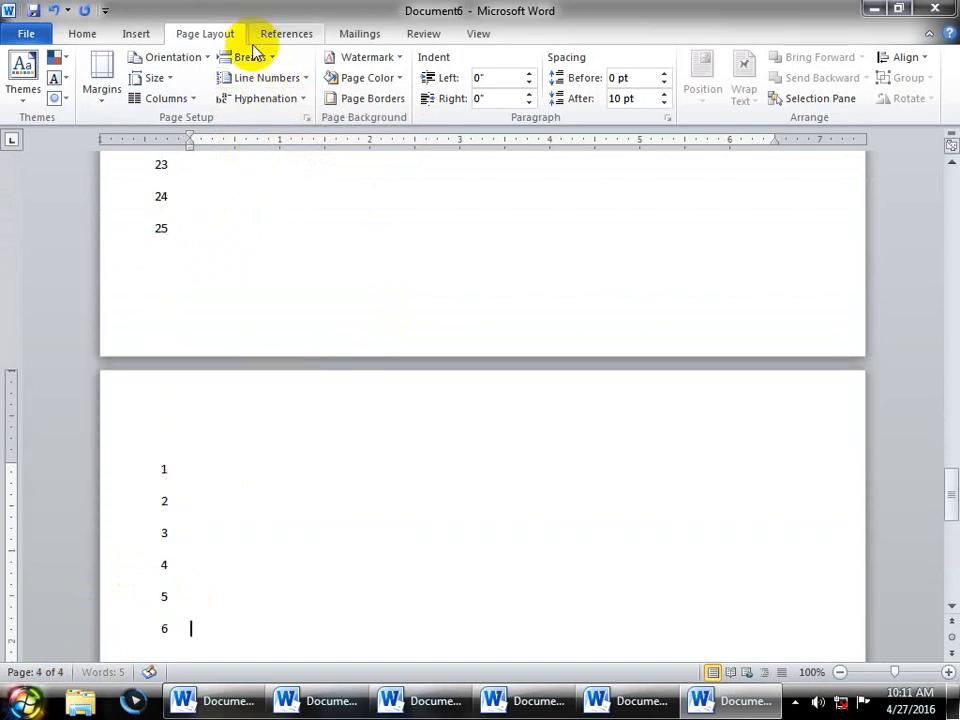
- Restore Continuous line numbering and add more lines, reaching line 91 on page 4
left_click(266, 77)
left_click(262, 121)
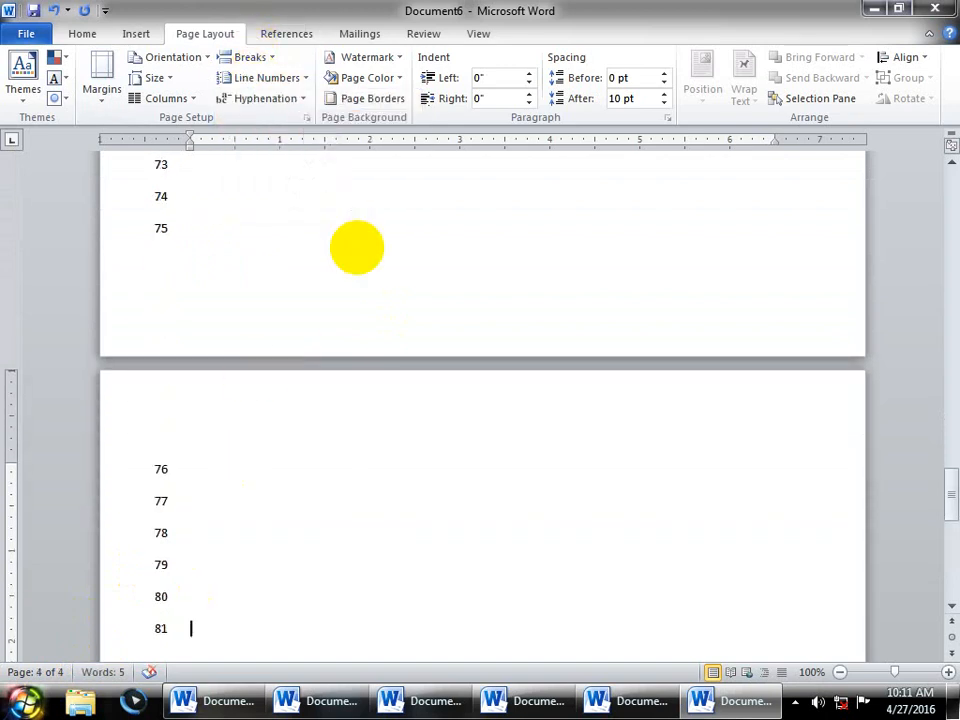
key("Return")
key("Return")
key("Return")
key("Return")
key("Return")
key("Return")
key("Return")
key("Return")
key("Return")
key("Return")
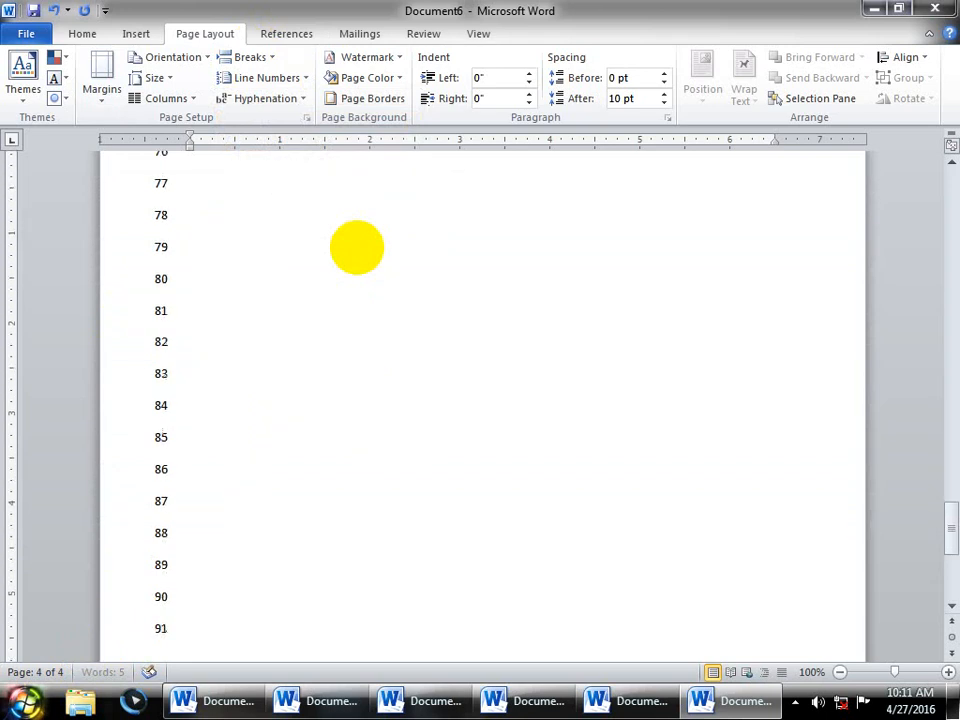
key("Return")
key("Return")
key("Return")
key("Return")
key("Return")
key("Return")
key("Return")
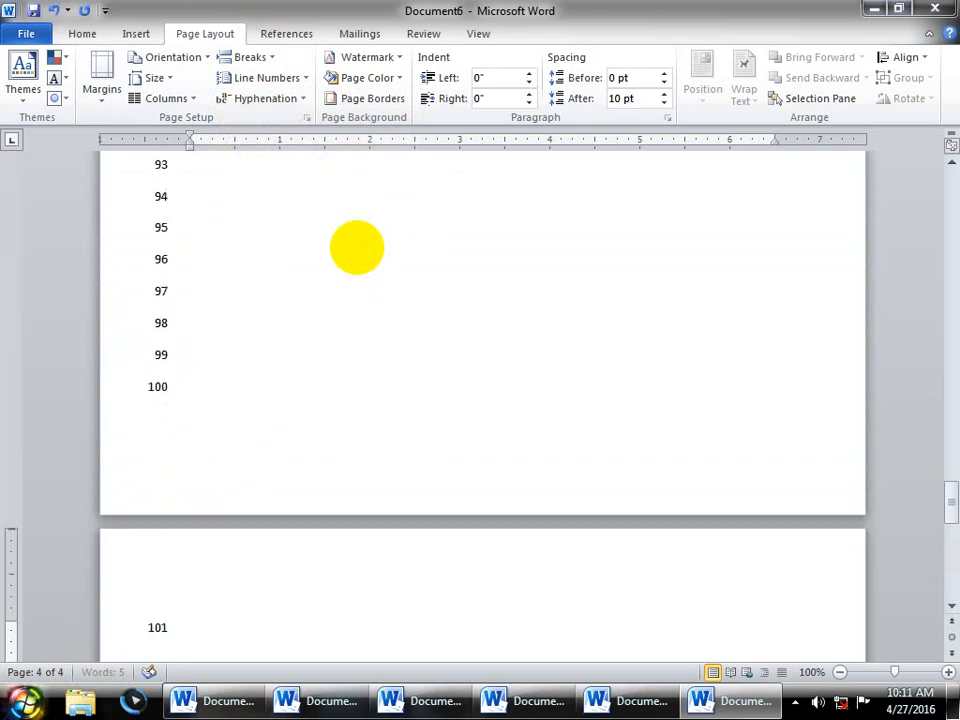
- Set line numbers to Restart Each Page and add lines onto the next page
left_click(266, 78)
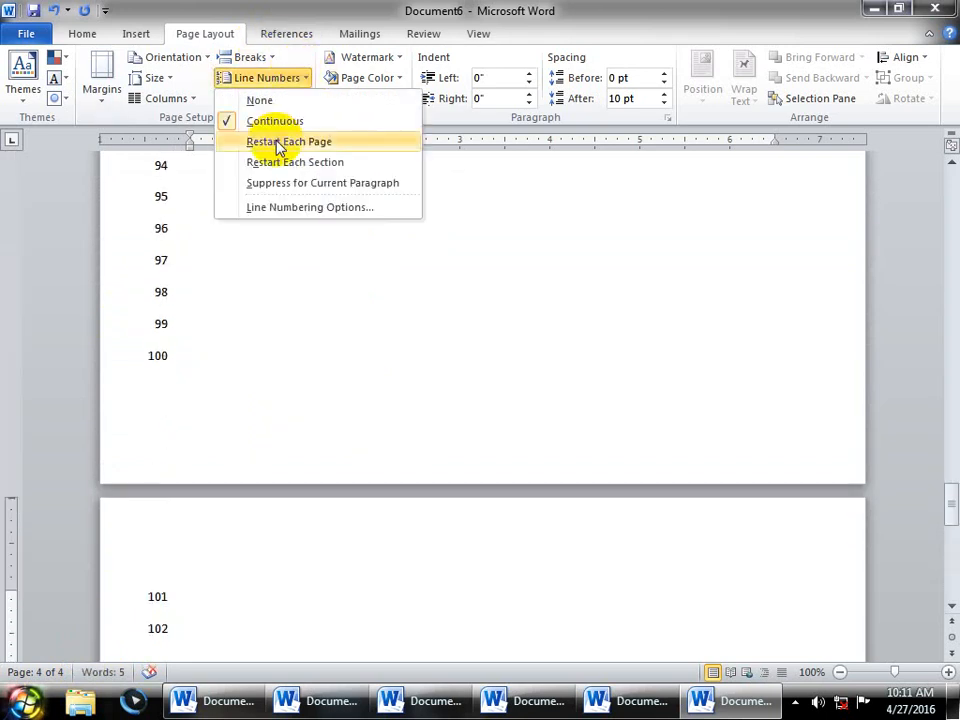
left_click(279, 142)
scroll(285, 223, "down", 4)
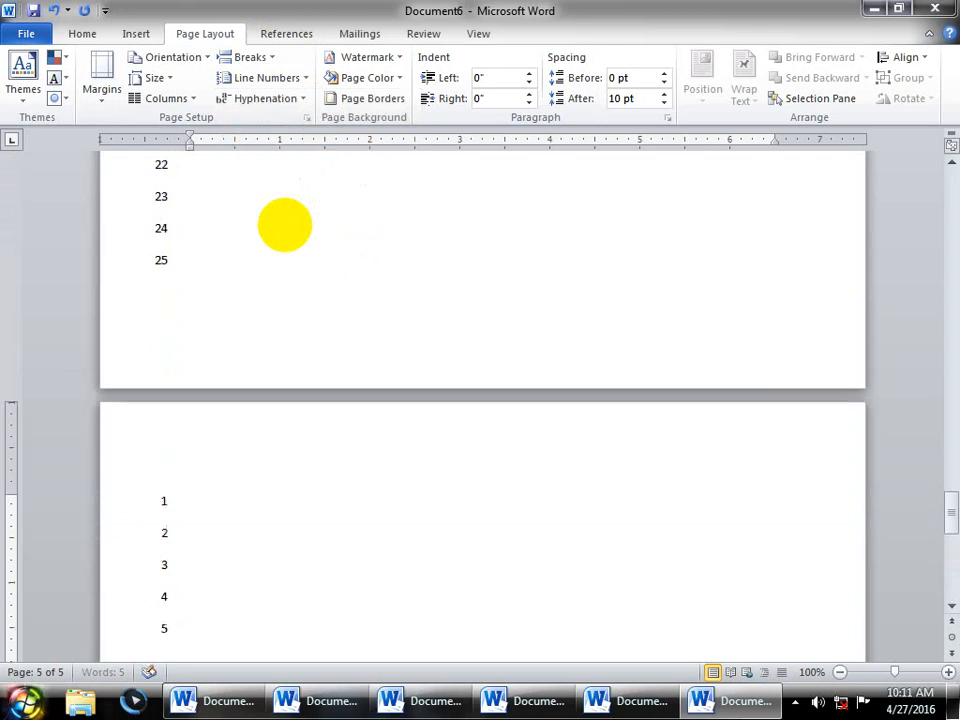
key("Return")
key("Return")
key("Return")
key("Return")
key("Return")
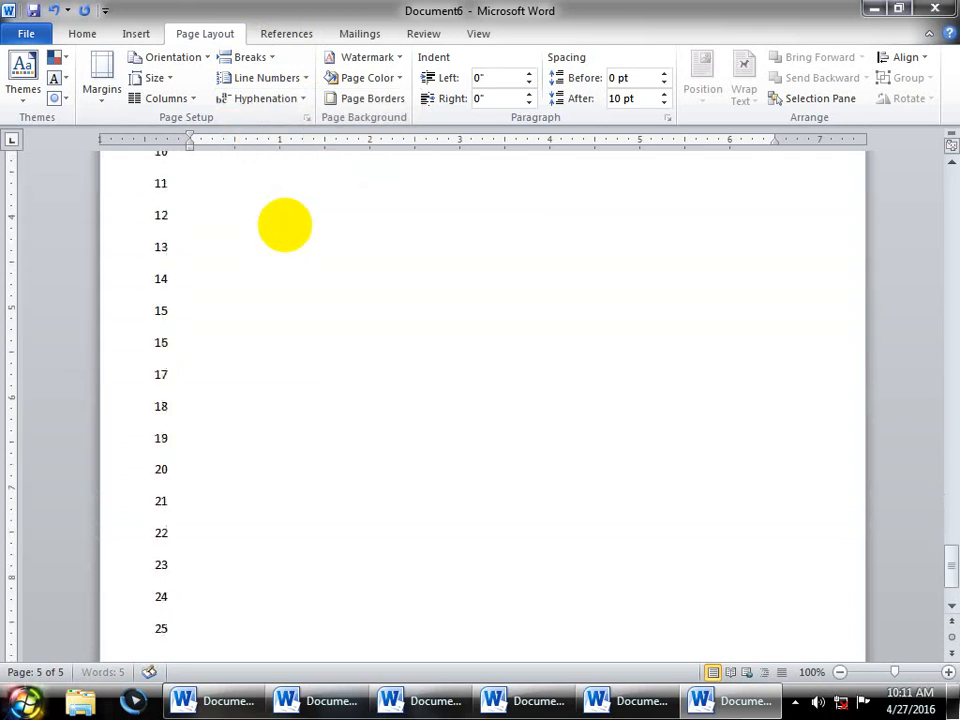
scroll(285, 223, "down", 5)
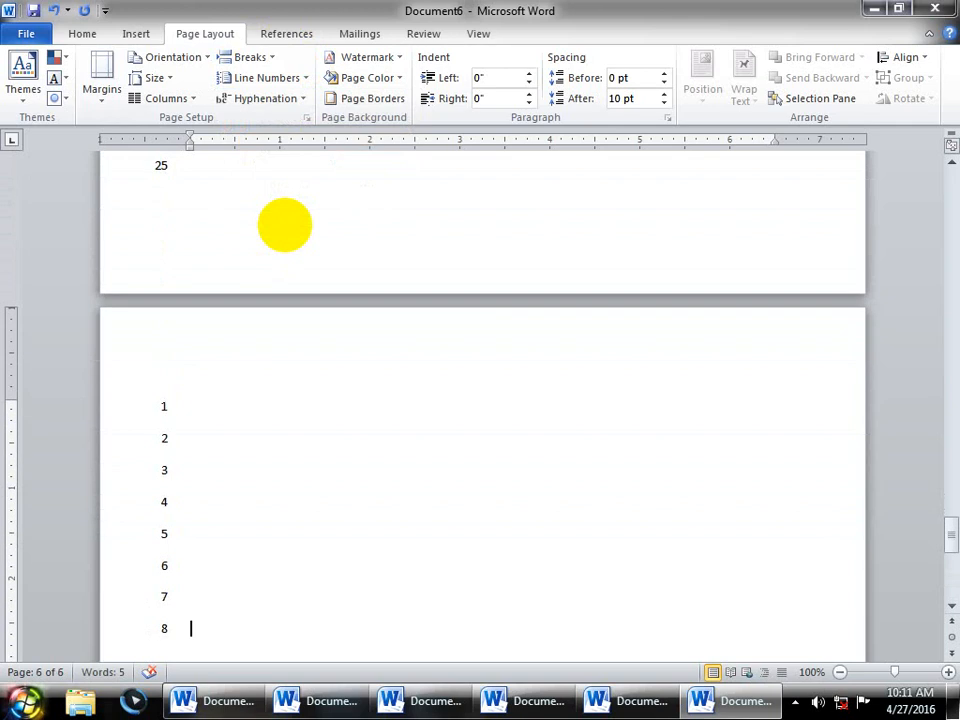
- Switch back to Continuous line numbering, running through line 133
left_click(252, 77)
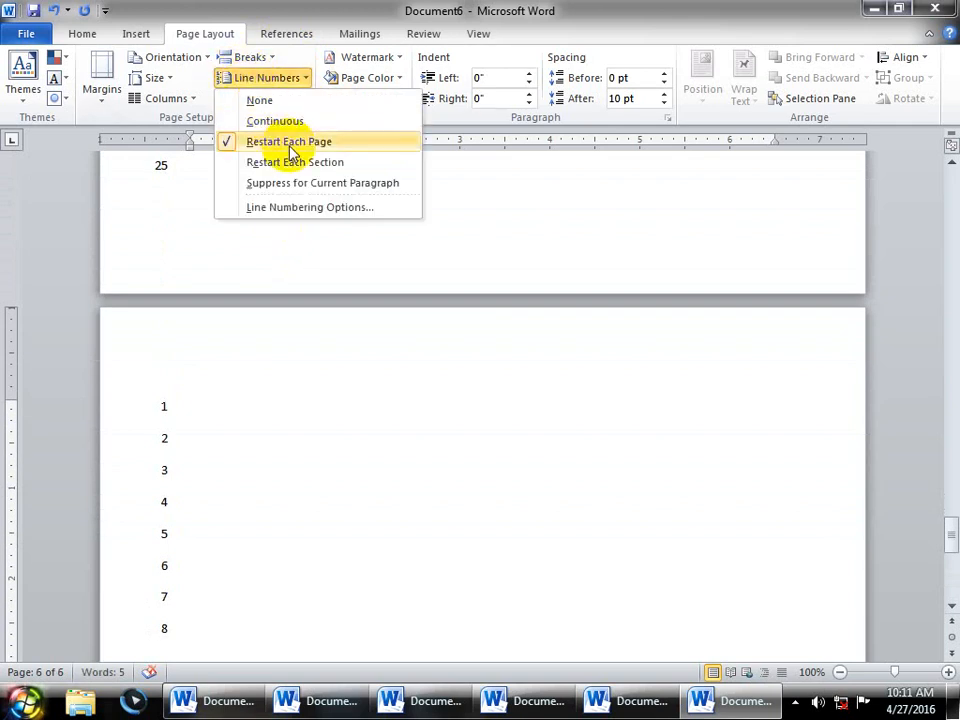
left_click(274, 121)
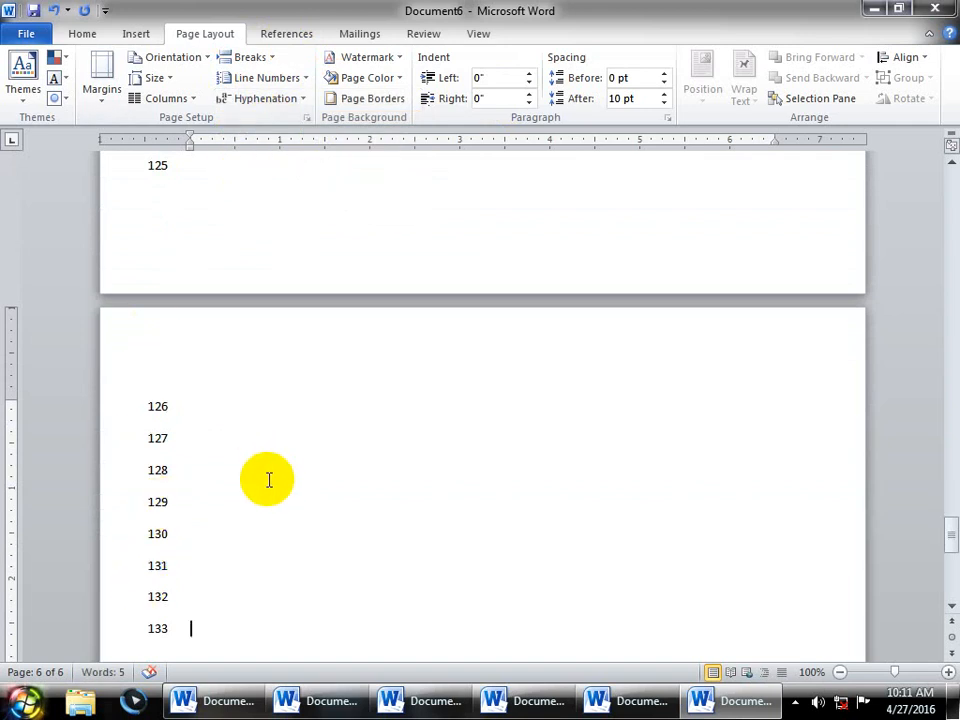
scroll(269, 480, "up", 2)
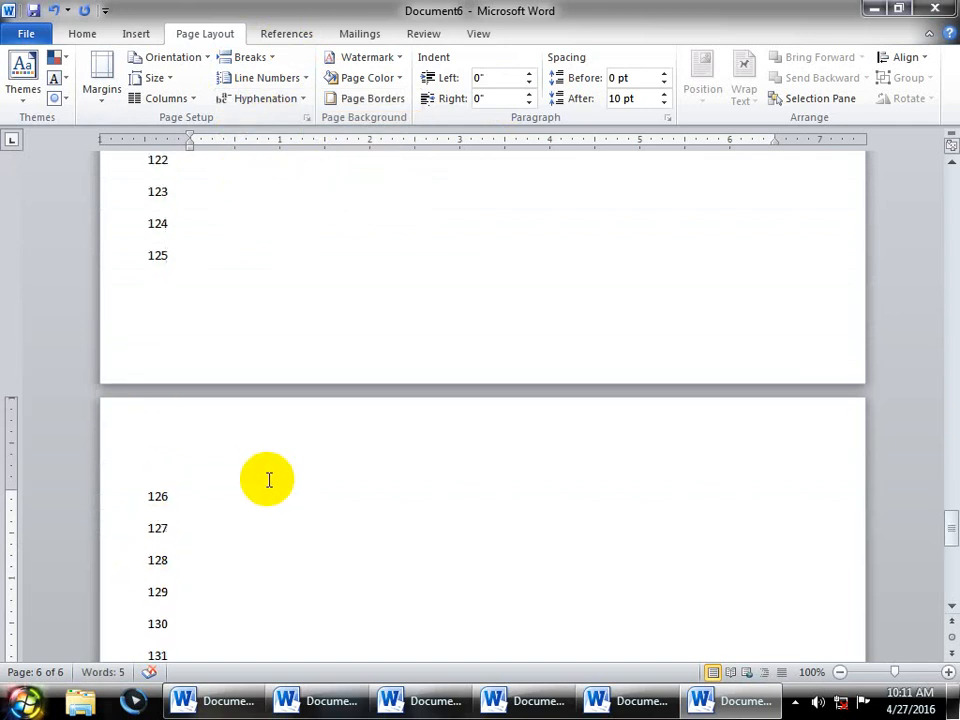
- Glance at the Line Numbers and Breaks menus, then create a new blank Document7
left_click(283, 78)
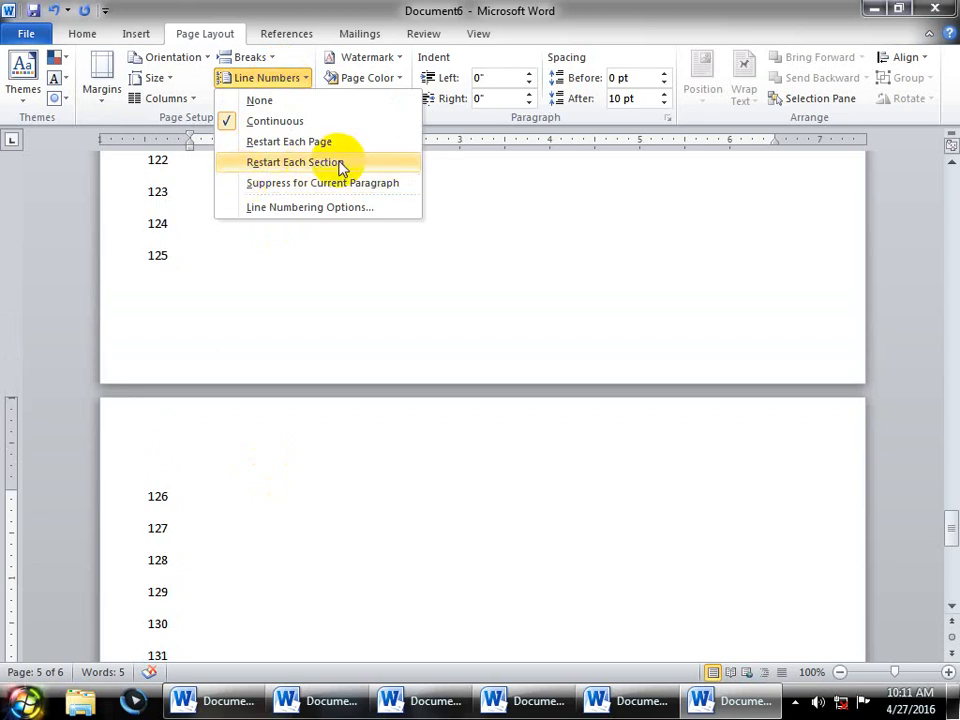
left_click(262, 57)
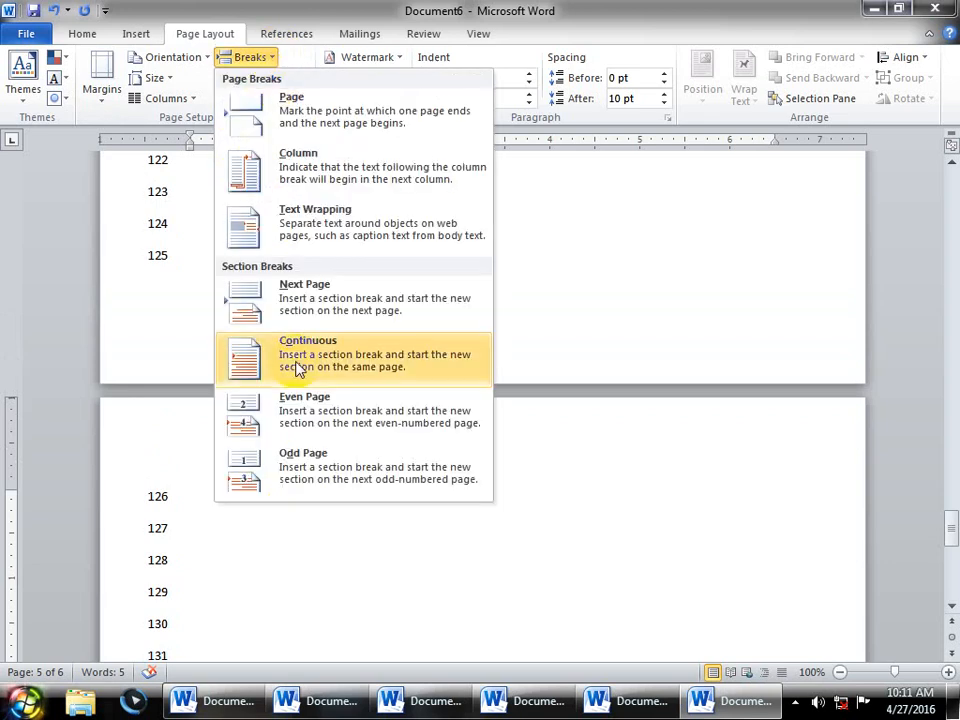
left_click(593, 293)
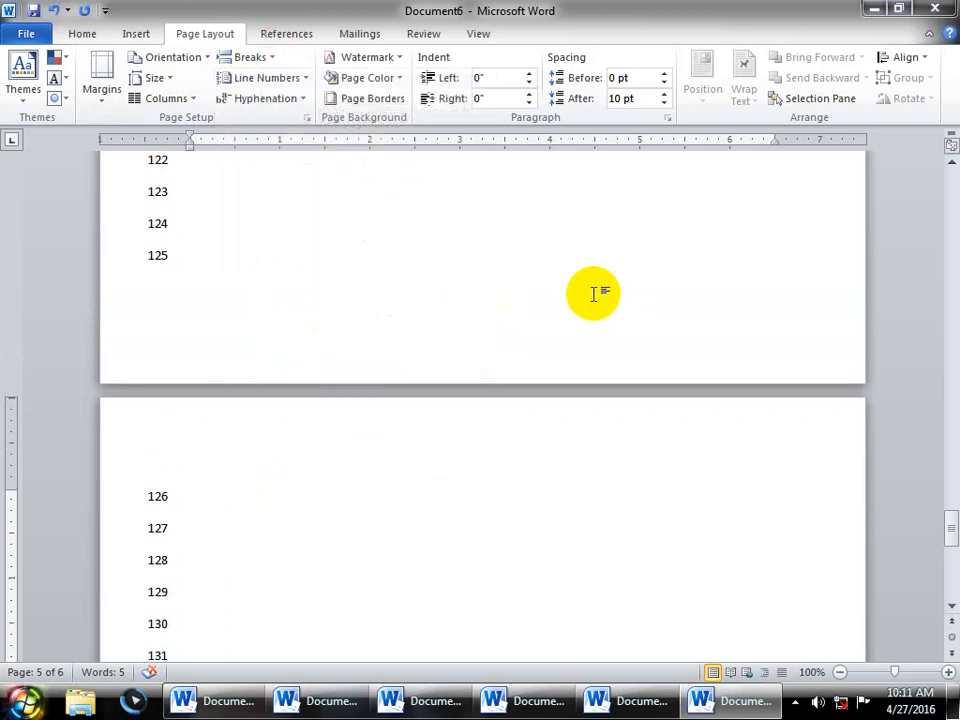
key("ctrl+n")
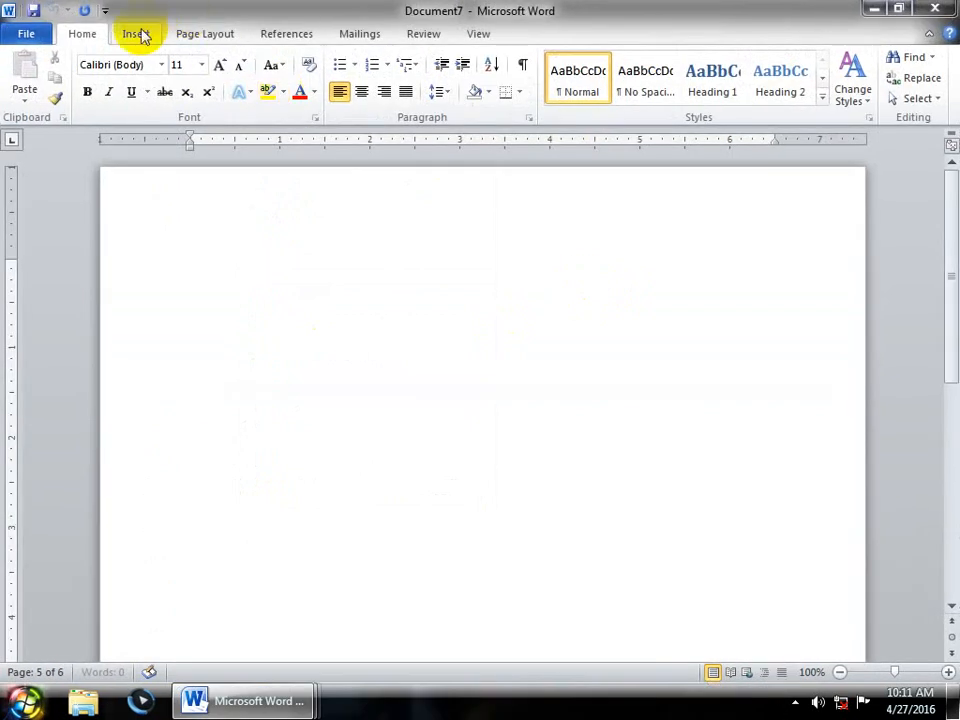
- Apply Continuous line numbering to Document7
left_click(204, 36)
left_click(240, 77)
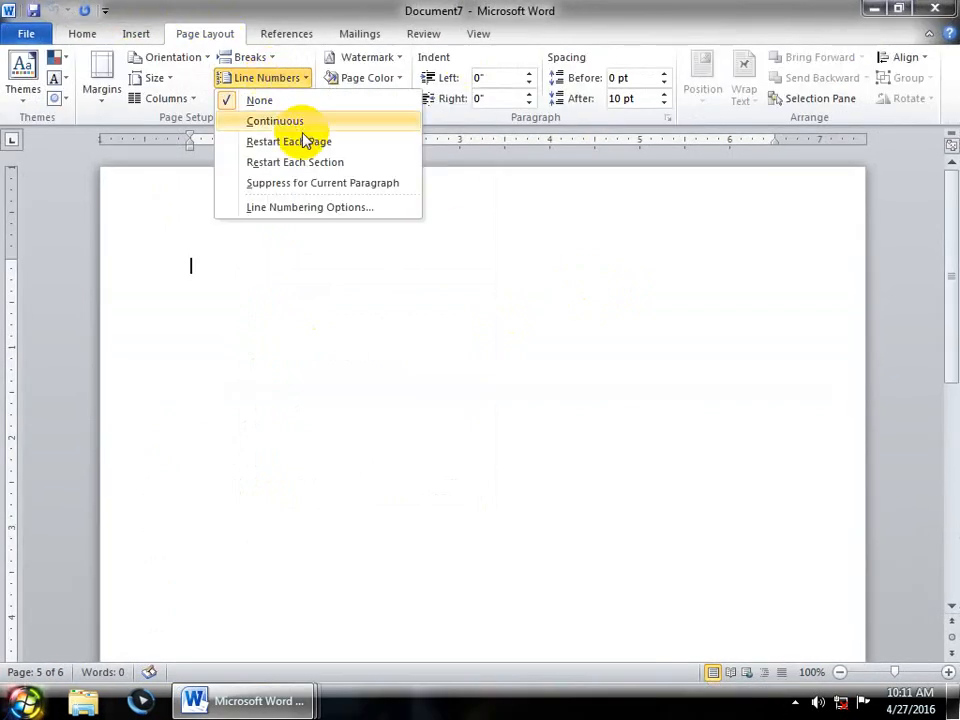
left_click(307, 124)
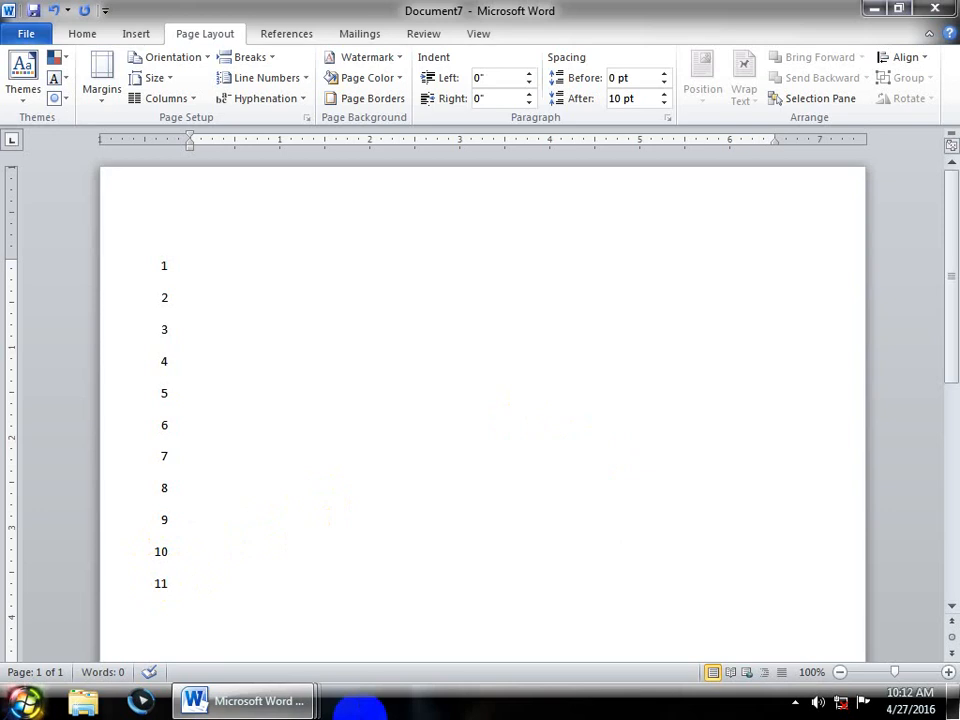
- Place the cursor on lines 10 and 11 and check the Breaks and Line Numbers menus
left_click(190, 548)
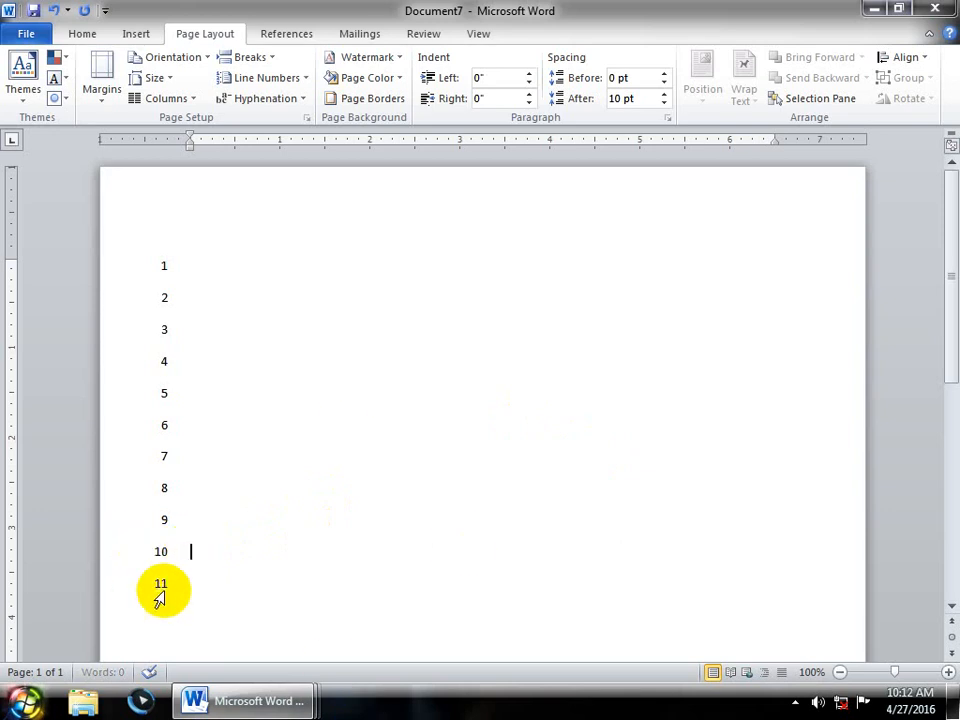
left_click(197, 584)
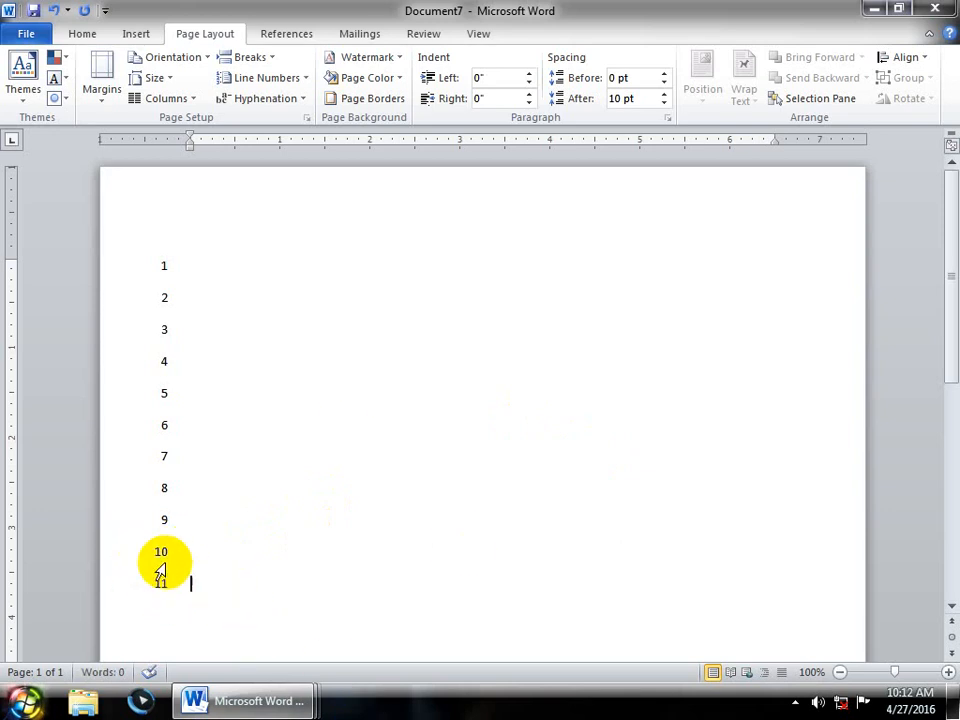
left_click(262, 57)
left_click(305, 358)
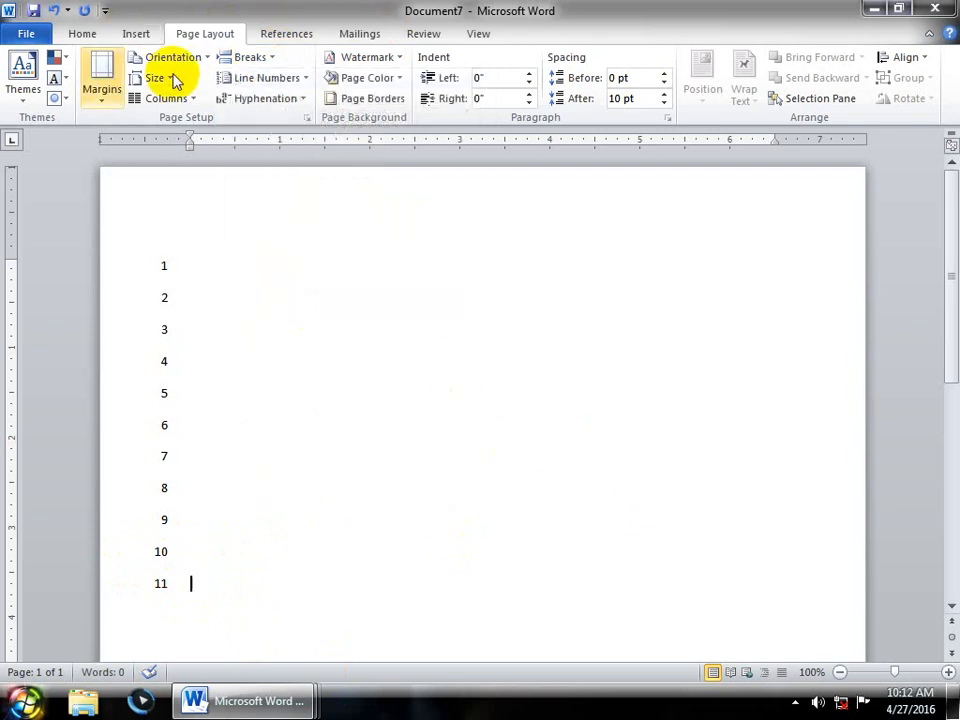
left_click(250, 57)
left_click(210, 9)
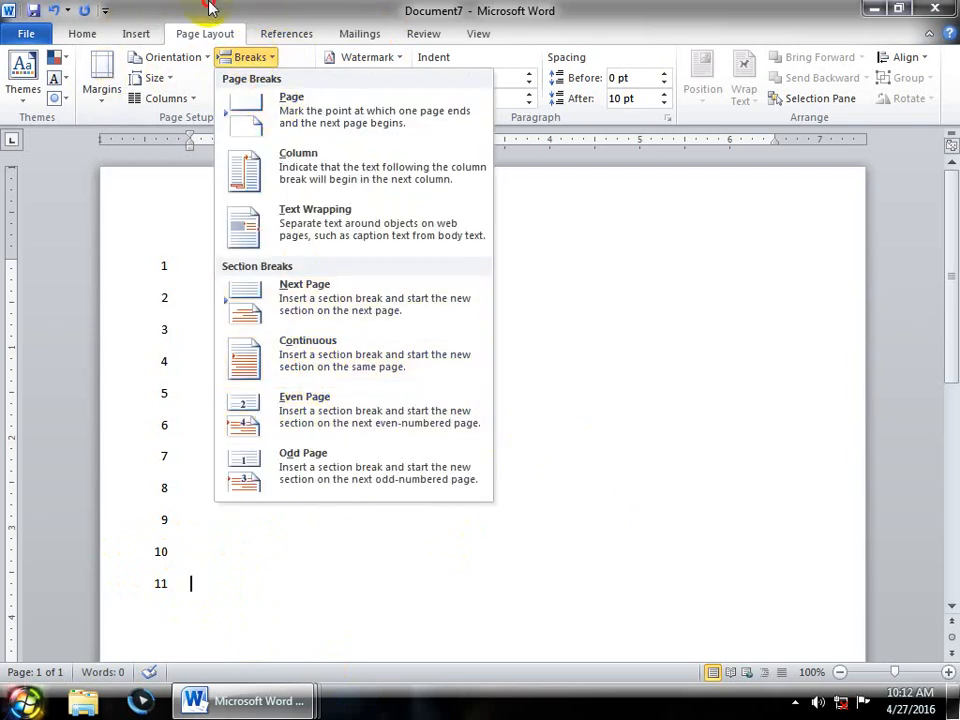
left_click(286, 80)
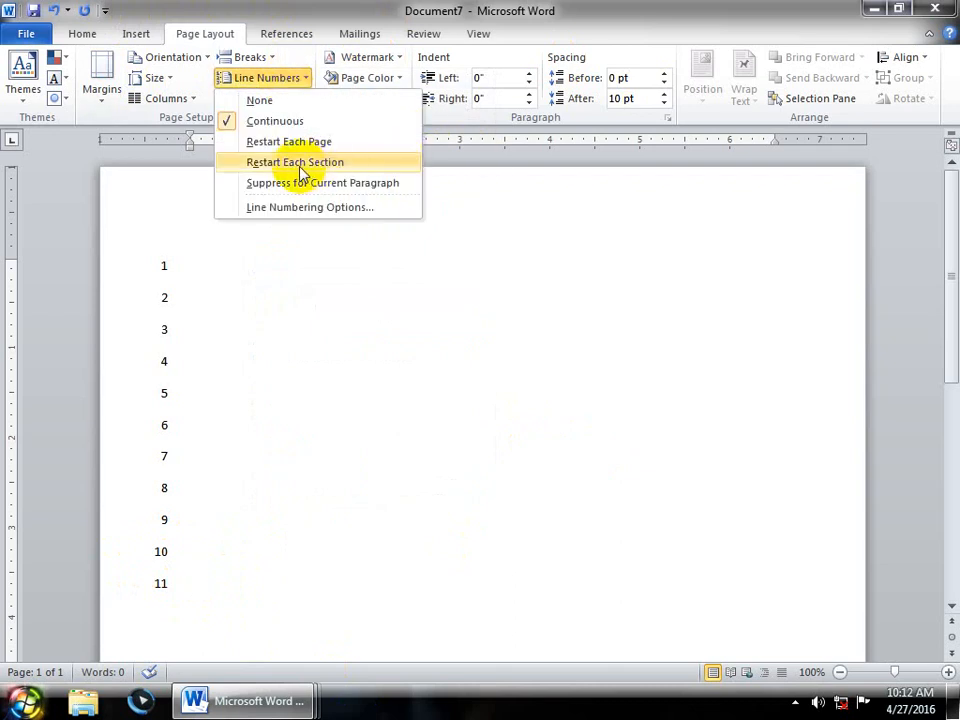
- Set line numbering to Restart Each Section and insert a continuous section break with a new line
left_click(350, 162)
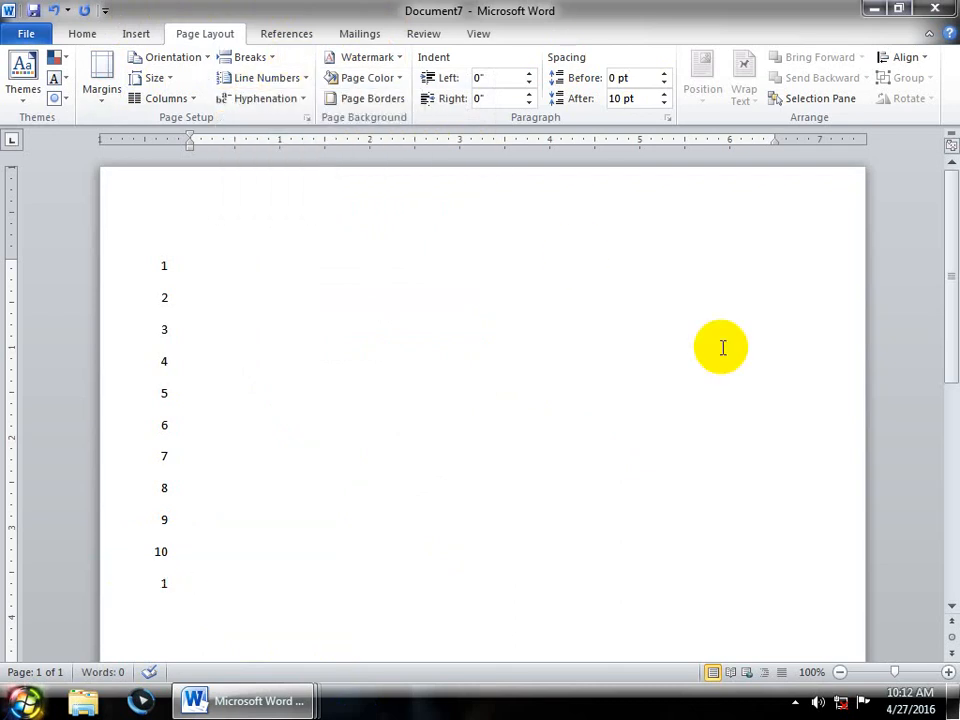
left_click(250, 57)
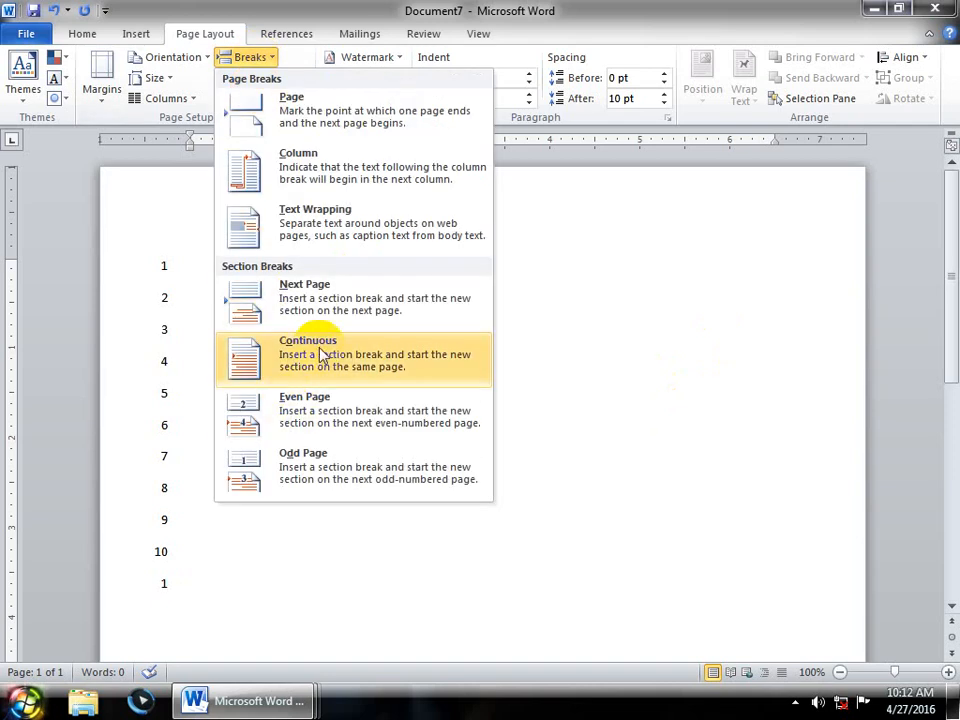
left_click(410, 371)
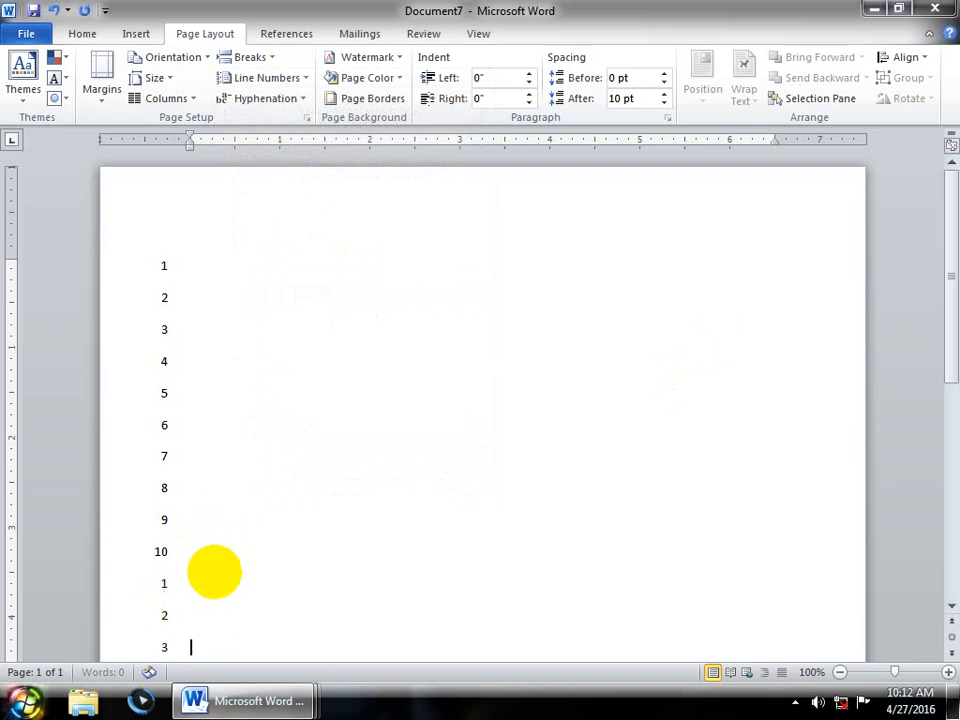
key("Return")
key("Return")
key("Return")
key("Return")
key("Return")
key("Return")
key("Return")
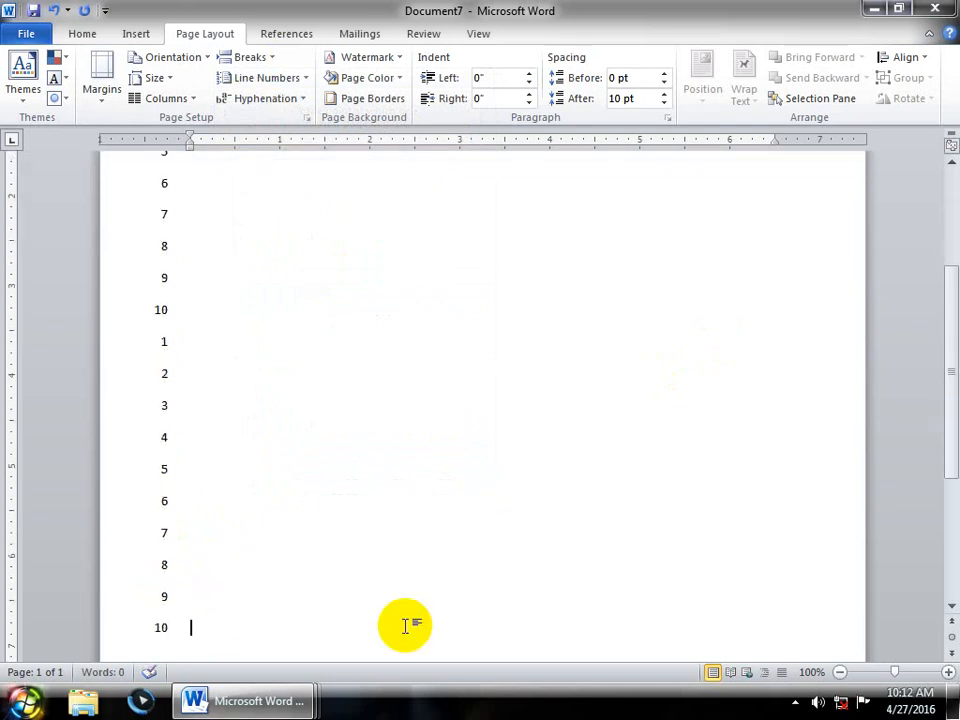
- Insert a second continuous section break and add lines onto page 2
left_click(250, 57)
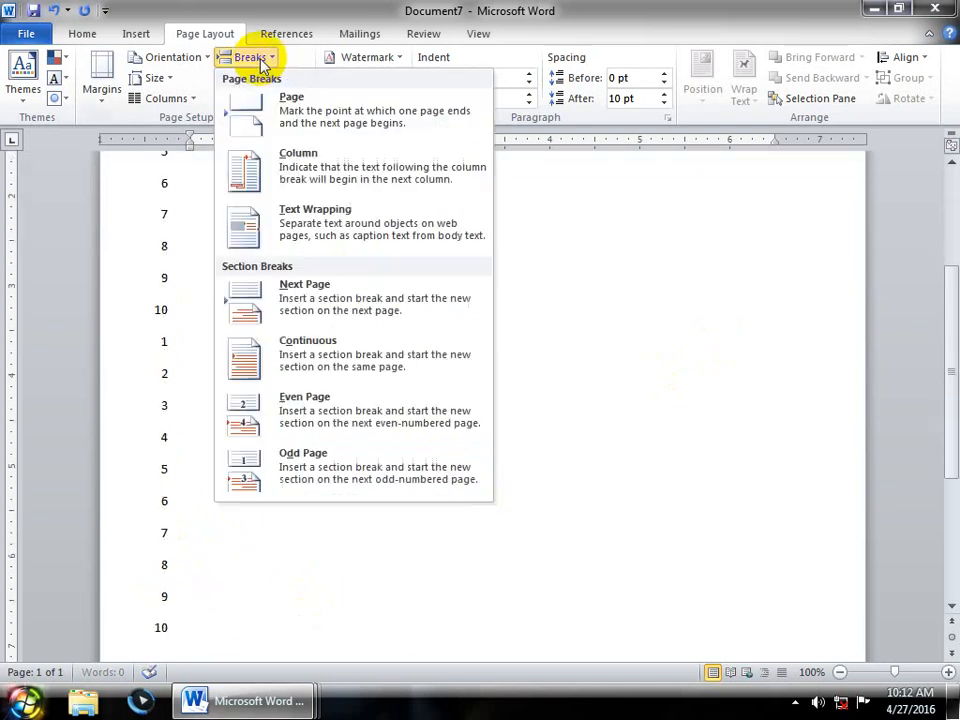
left_click(326, 355)
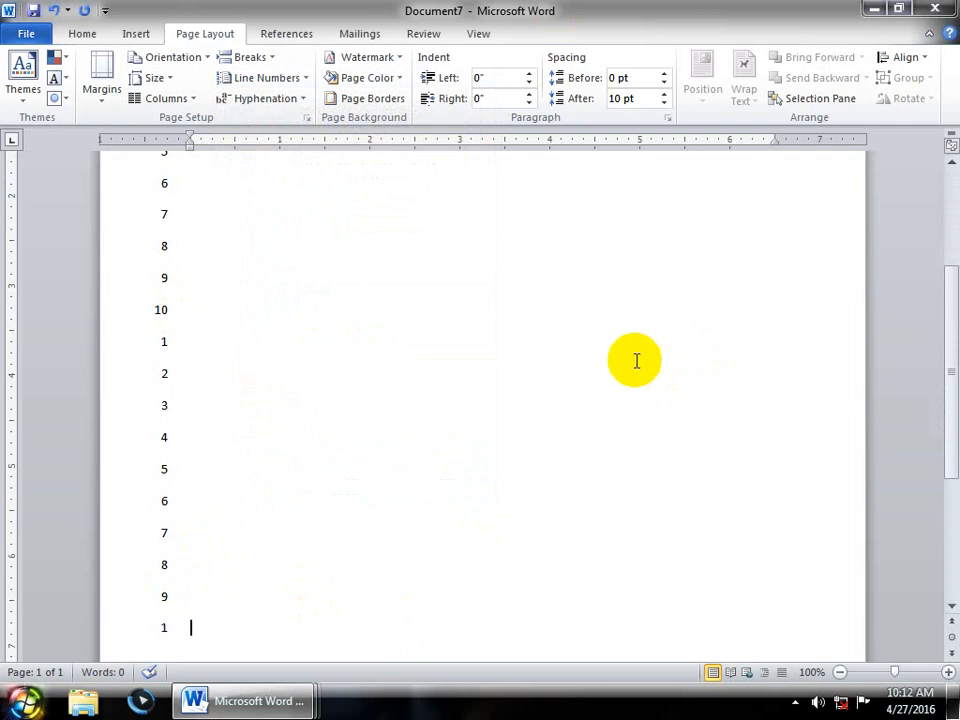
key("Return")
key("Return")
key("Return")
key("Return")
key("Return")
key("Return")
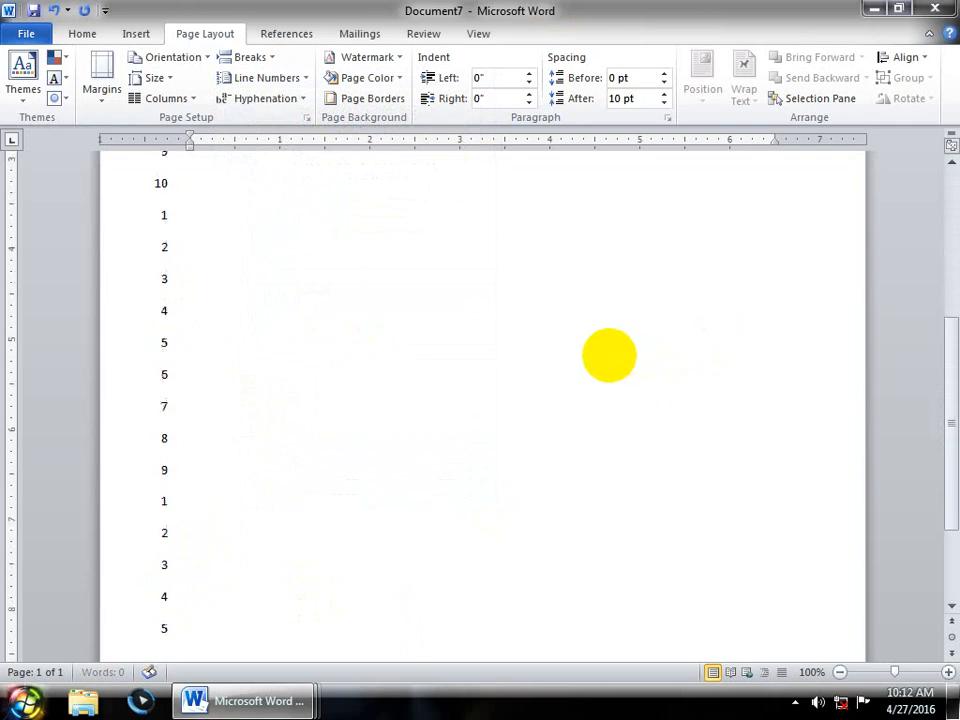
key("Return")
key("Return")
key("Return")
key("Return")
key("Return")
key("Return")
key("Return")
key("Return")
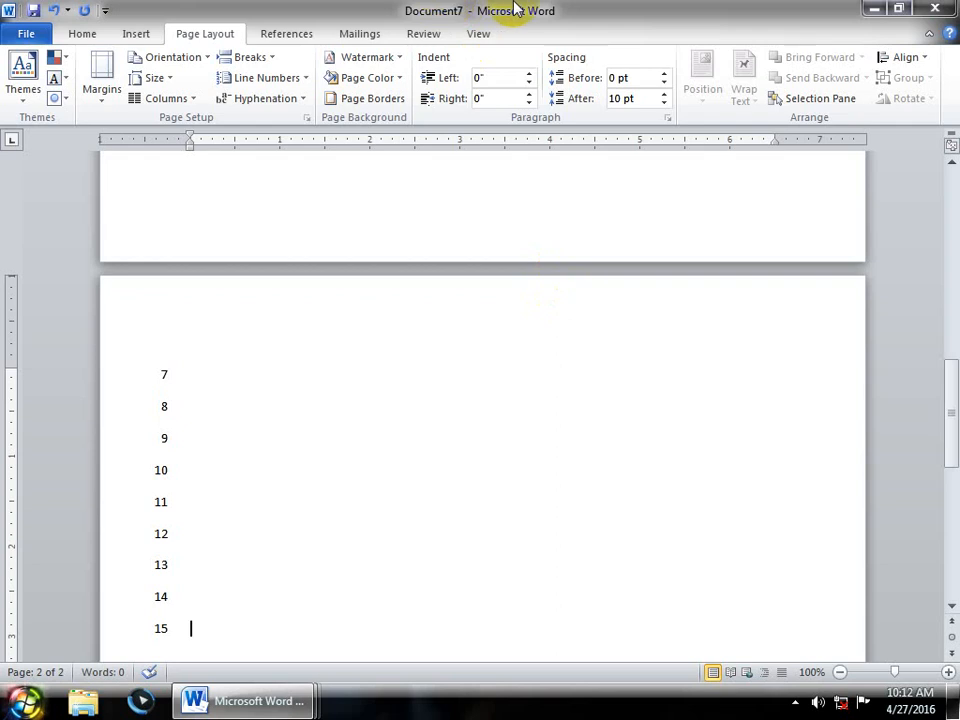
- Check the Breaks and Line Numbers menus, leaving the numbering unchanged
left_click(266, 58)
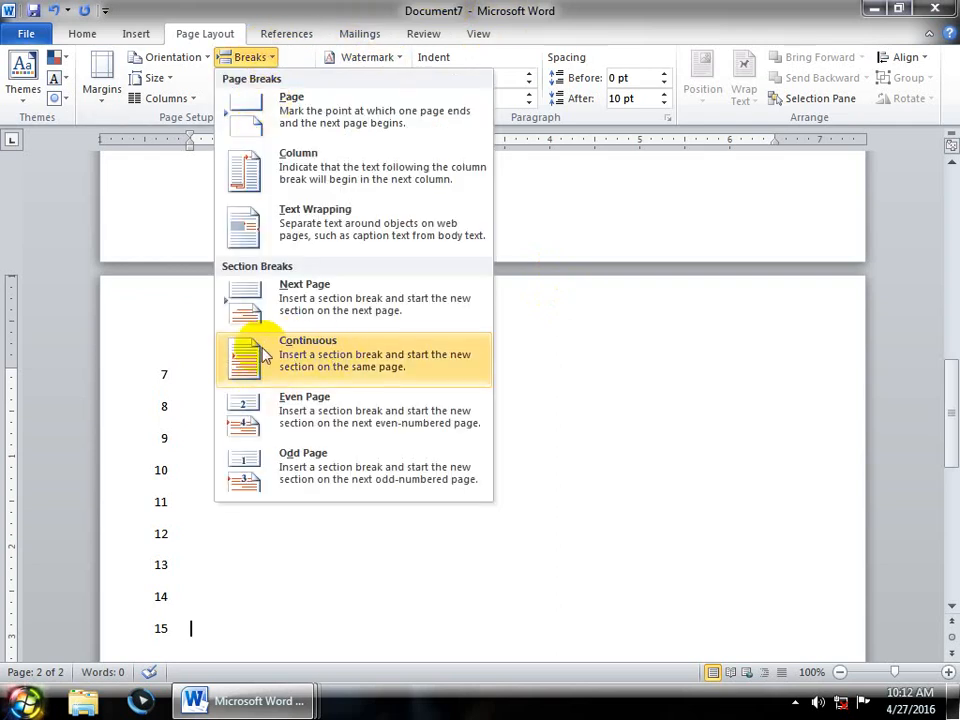
left_click(499, 9)
left_click(273, 79)
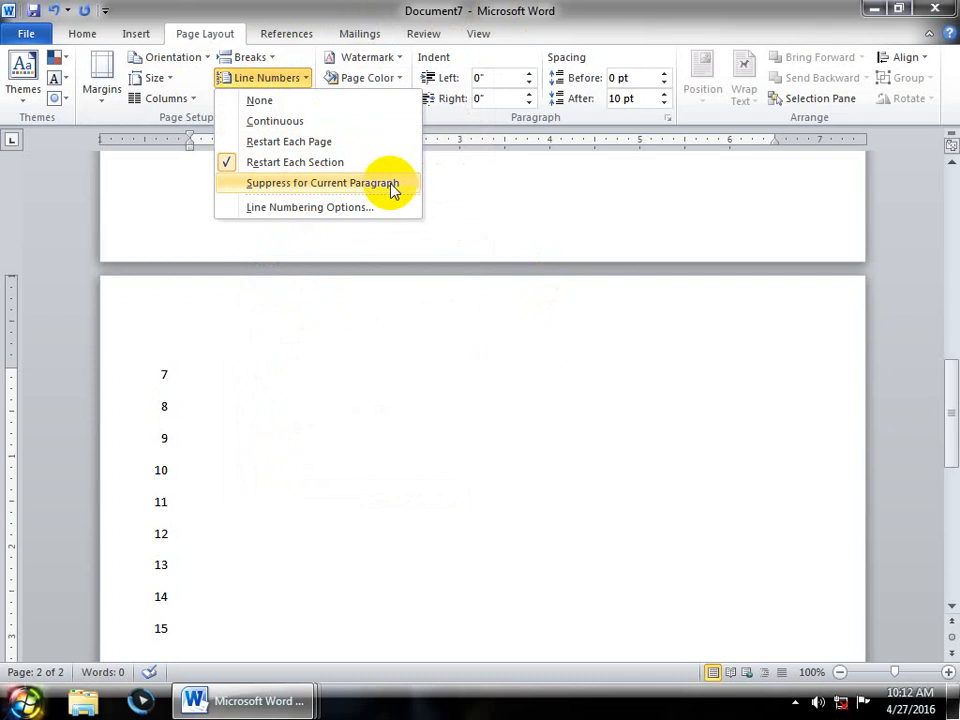
left_click(292, 389)
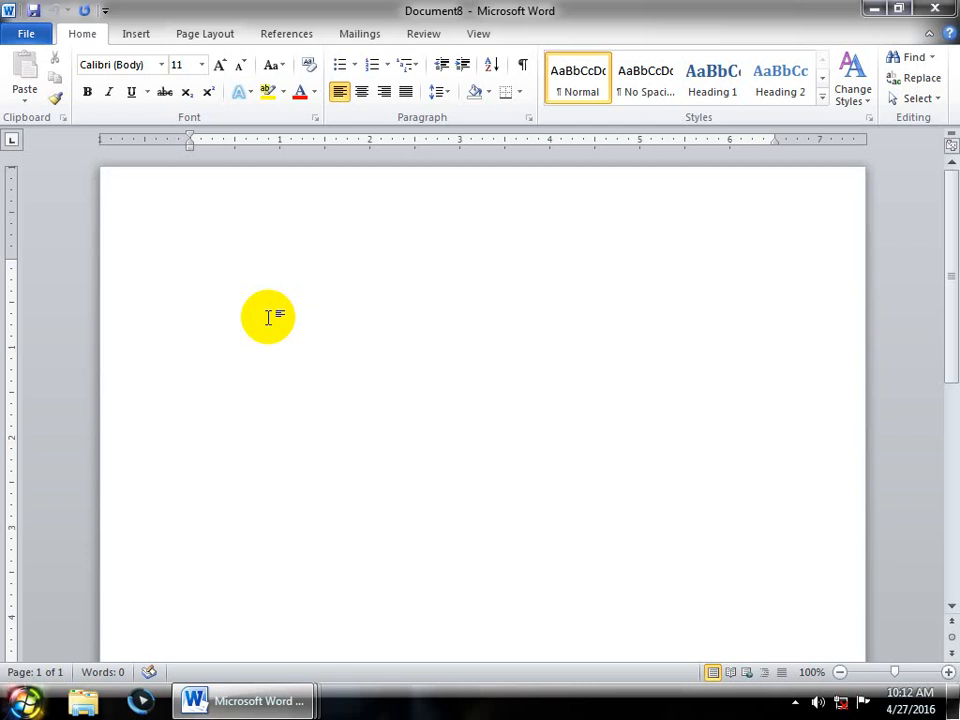
- Number Document8's lines continuously
left_click(205, 33)
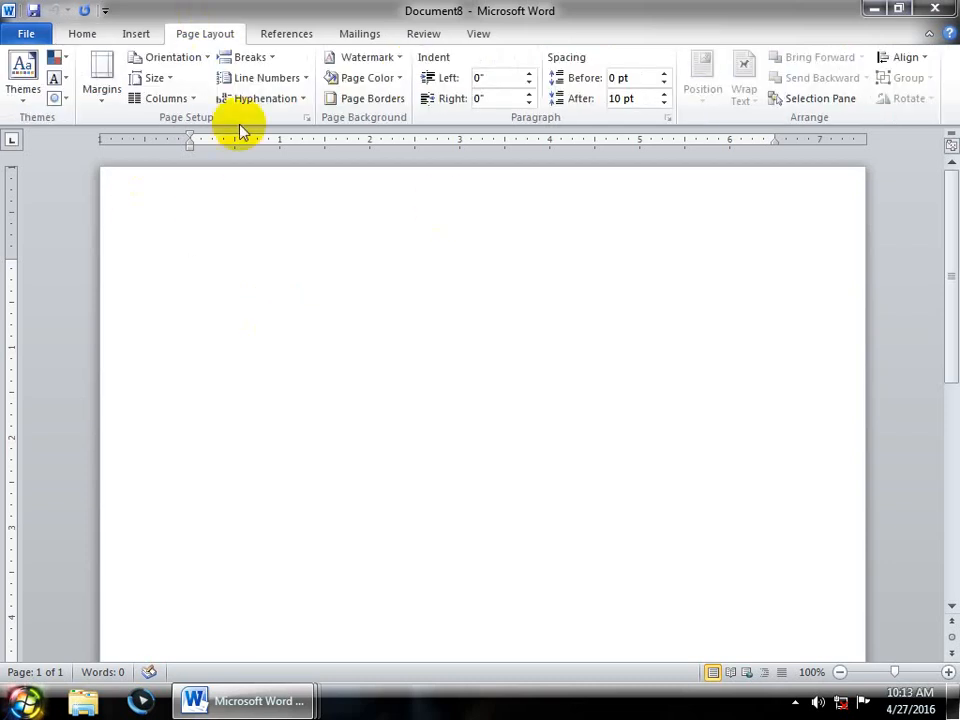
left_click(268, 78)
left_click(284, 121)
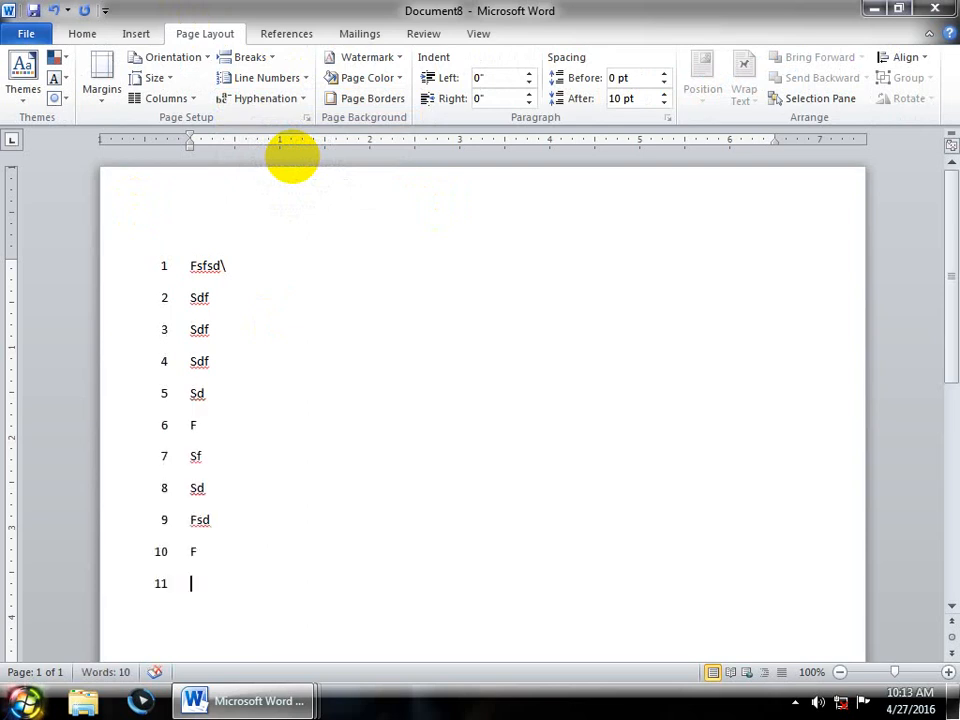
- Suppress numbering for the current paragraph, insert =rand() sample text, then start Document9
left_click(282, 80)
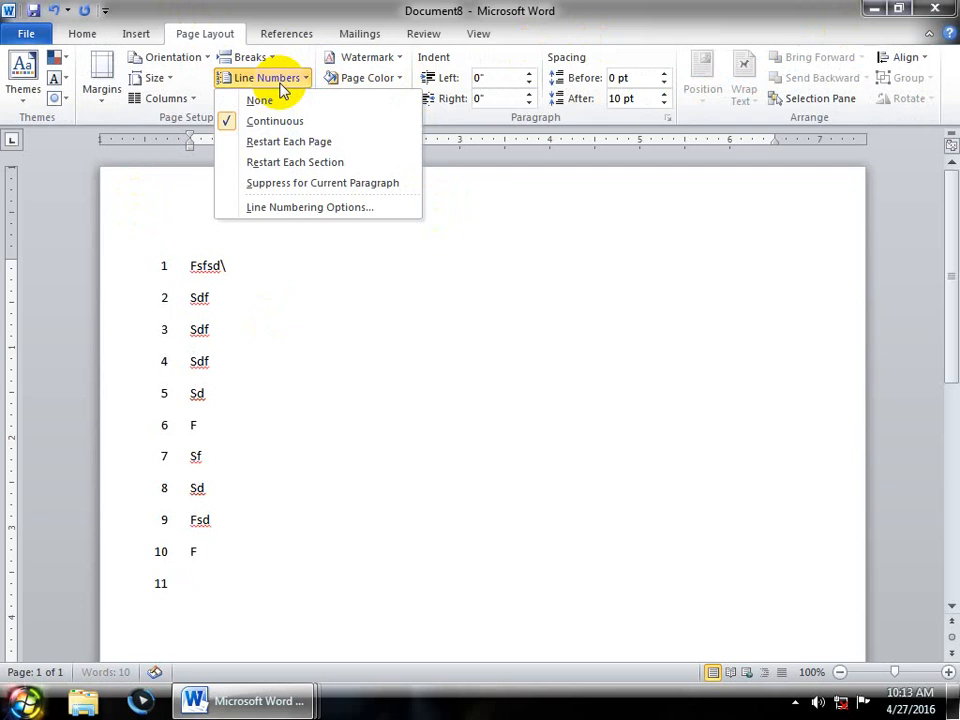
left_click(382, 183)
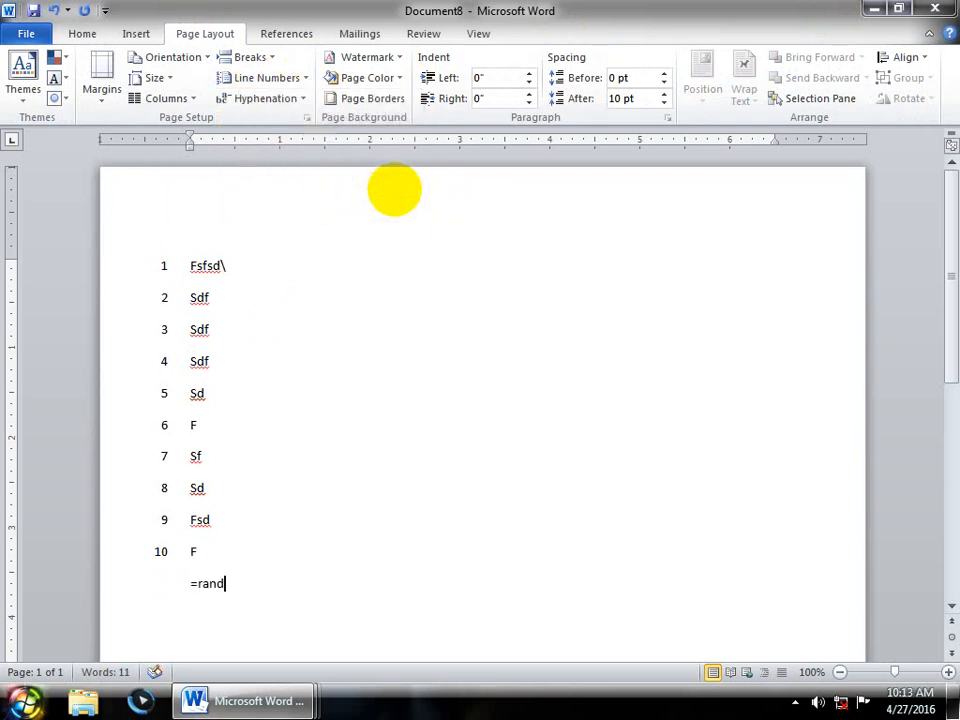
type("=rand()")
key("Return")
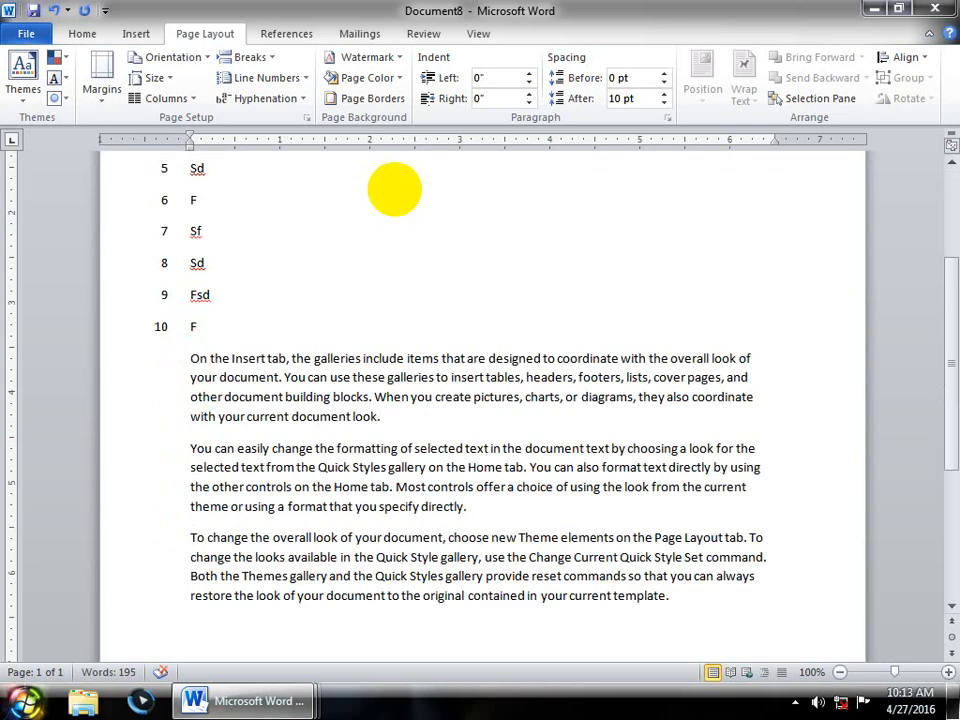
key("ctrl+n")
left_click(198, 33)
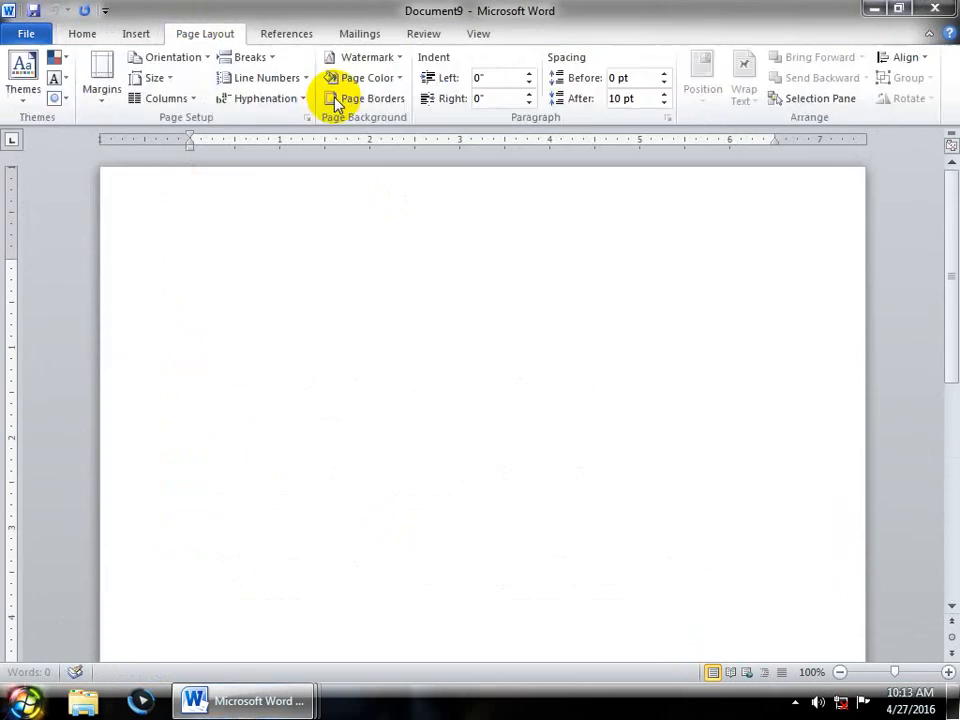
- Number Document9 continuously, add =rand() sample text, and suppress numbering on those three paragraphs
left_click(266, 77)
left_click(274, 121)
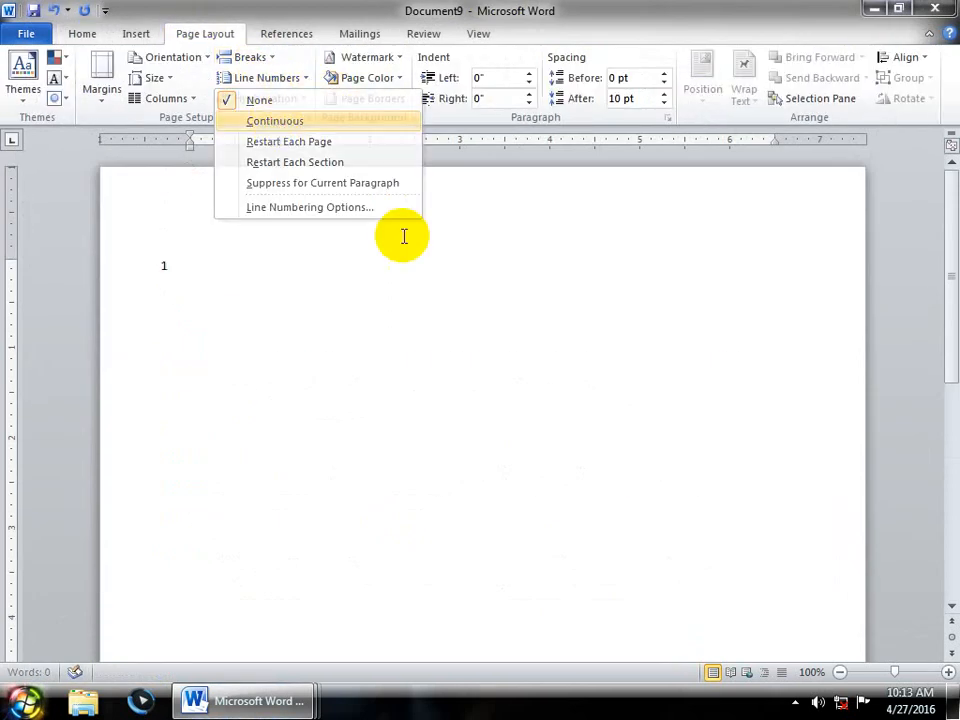
type("=rand")
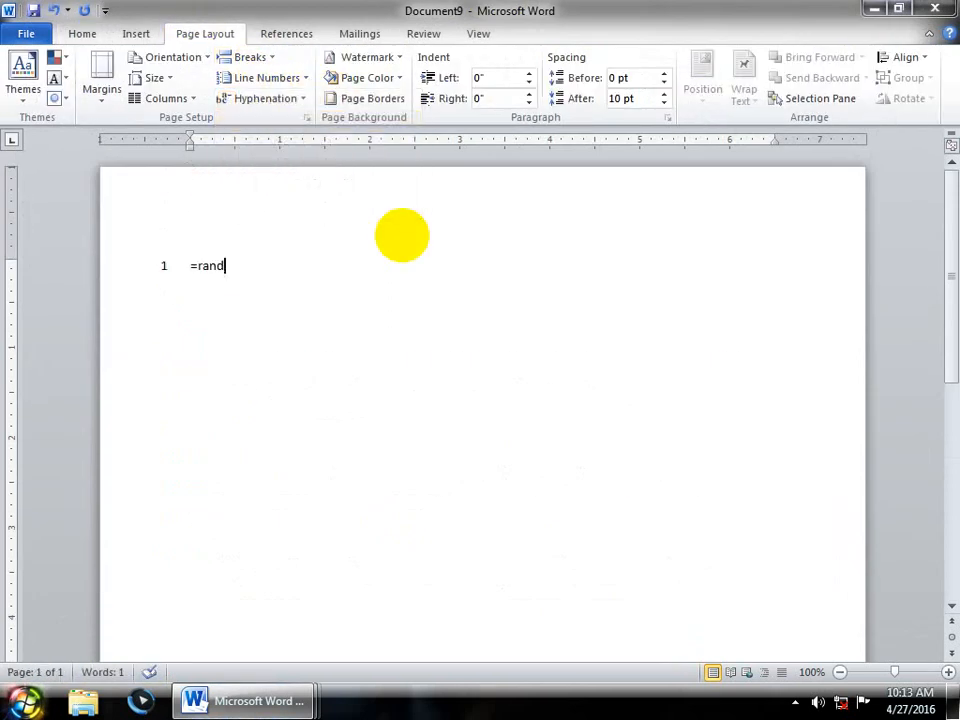
type("()")
key("Return")
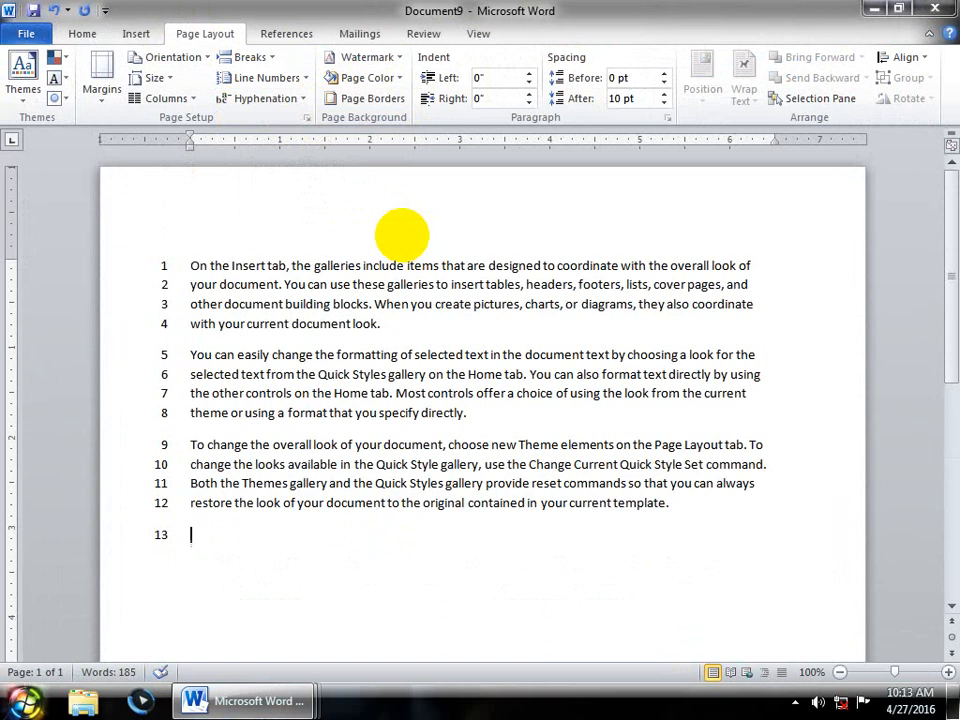
left_click_drag(707, 504, 69, 163)
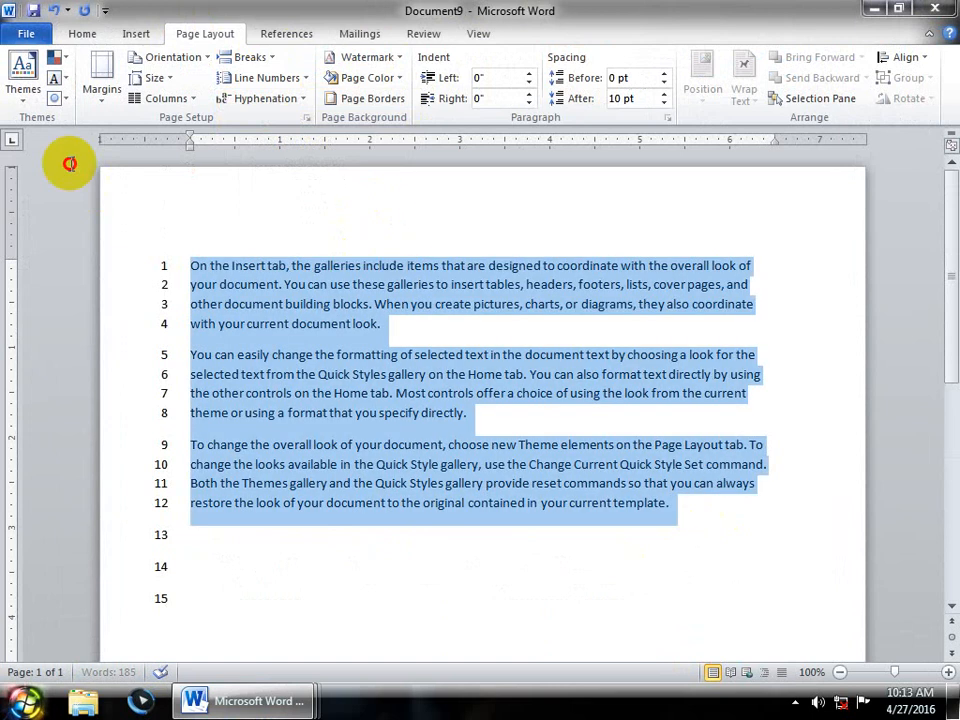
left_click(278, 75)
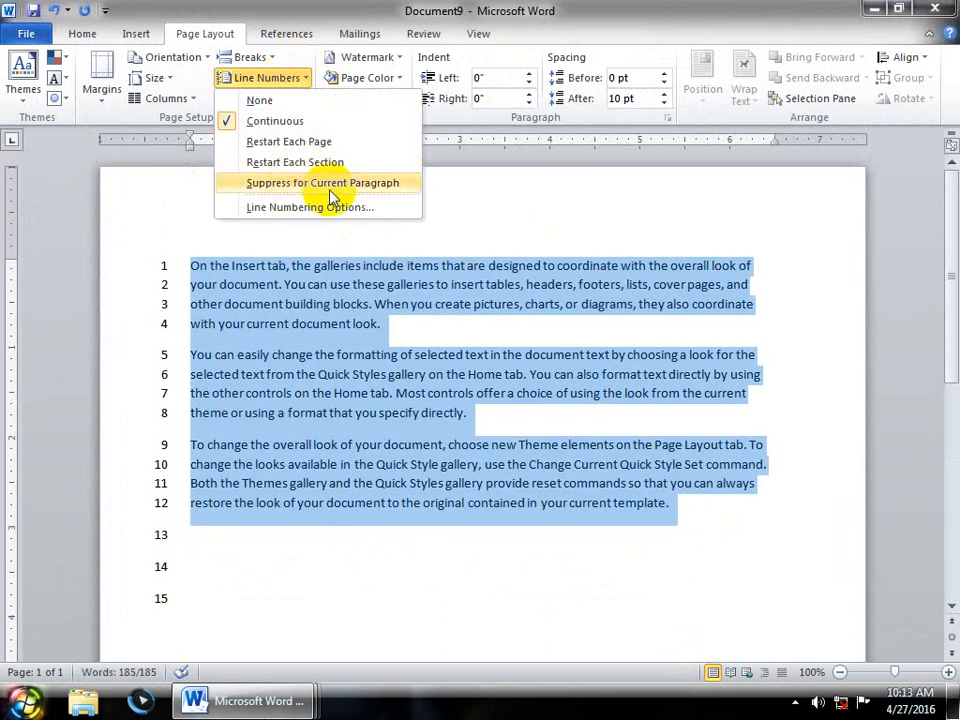
left_click(338, 185)
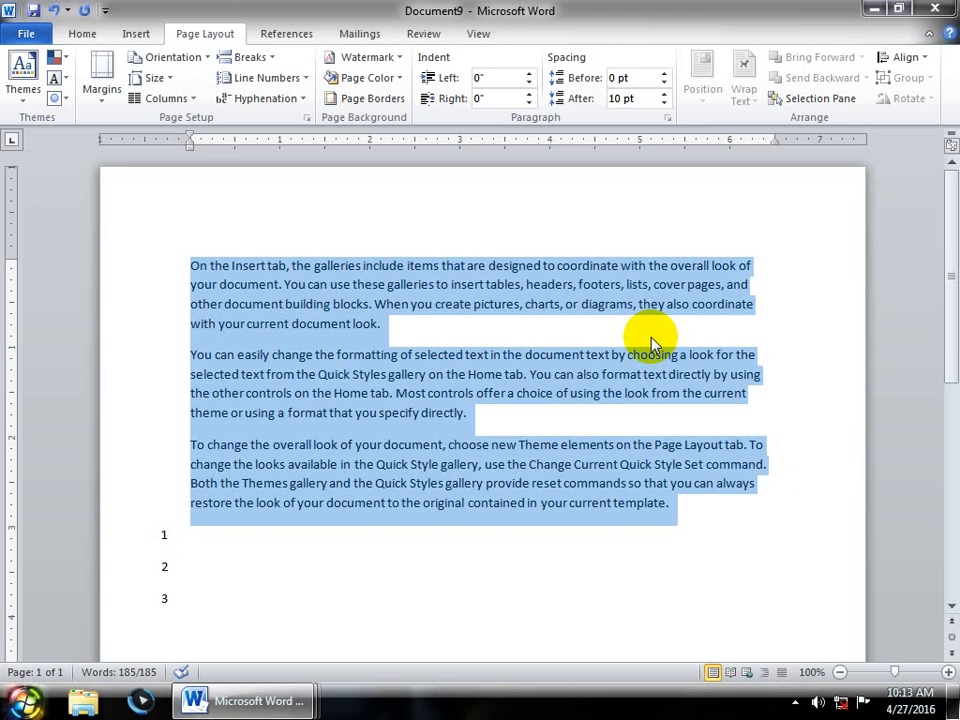
- View Hyphenation and Line Numbering Options, cancel without changes, and open new Document10
left_click(305, 99)
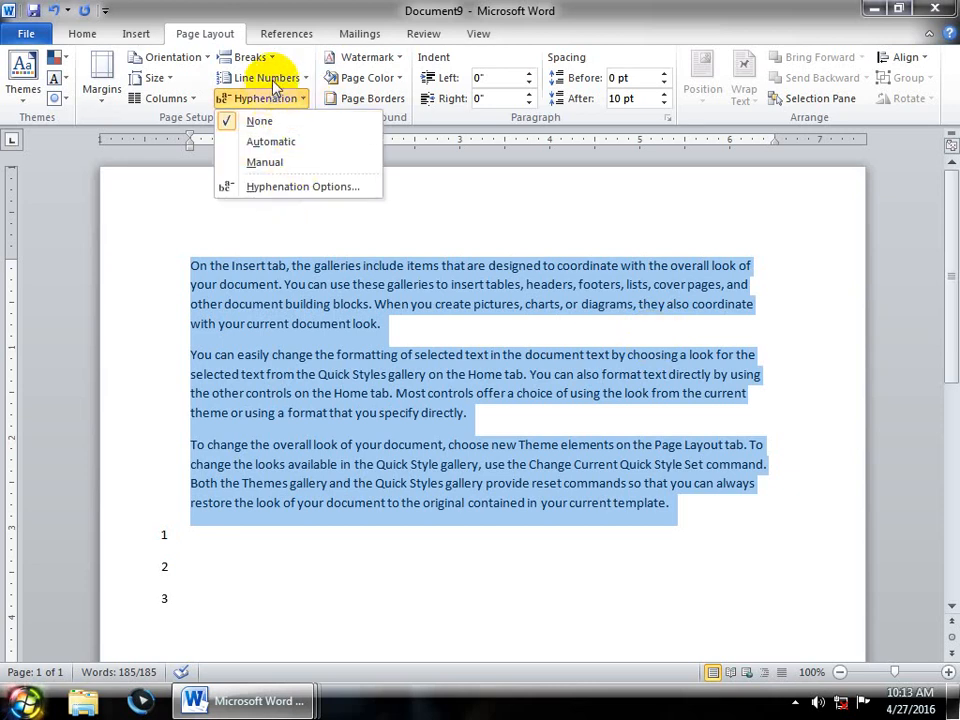
left_click(265, 78)
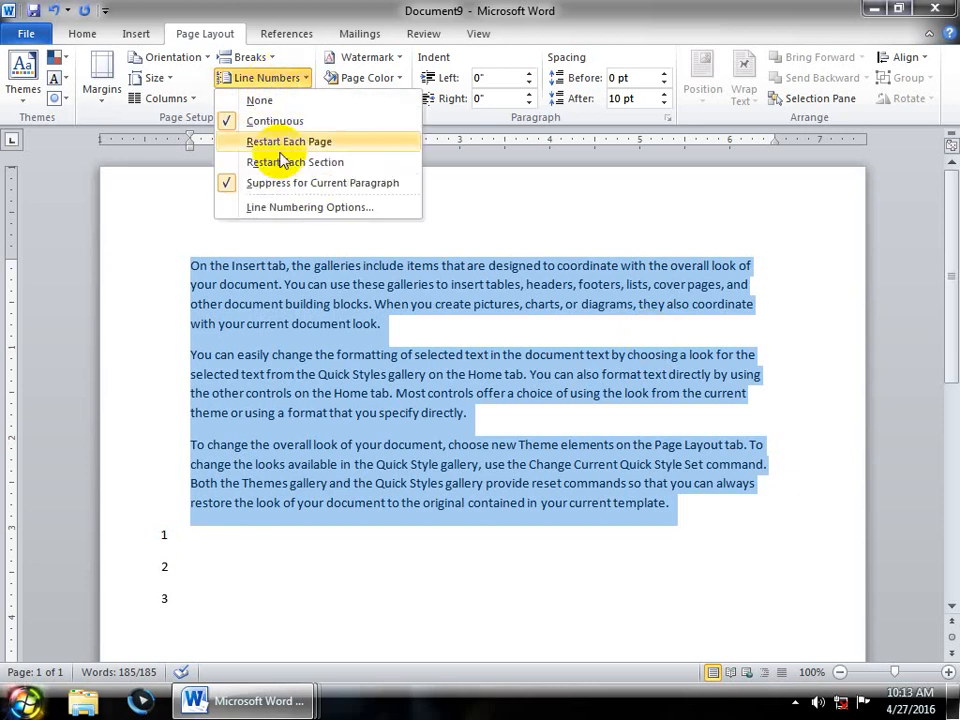
left_click(328, 208)
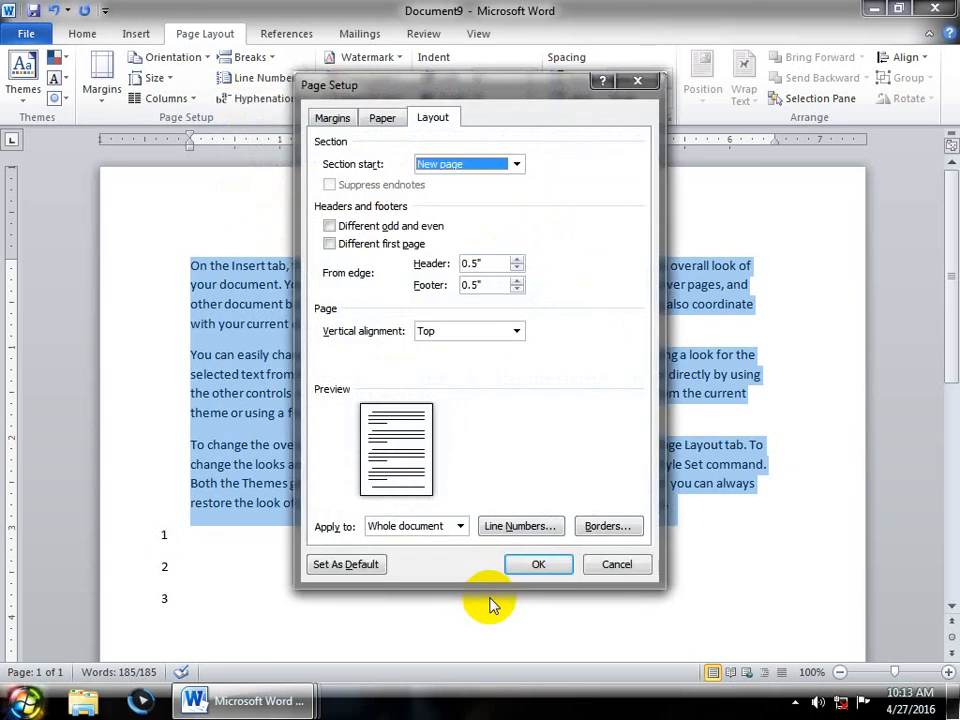
left_click(530, 524)
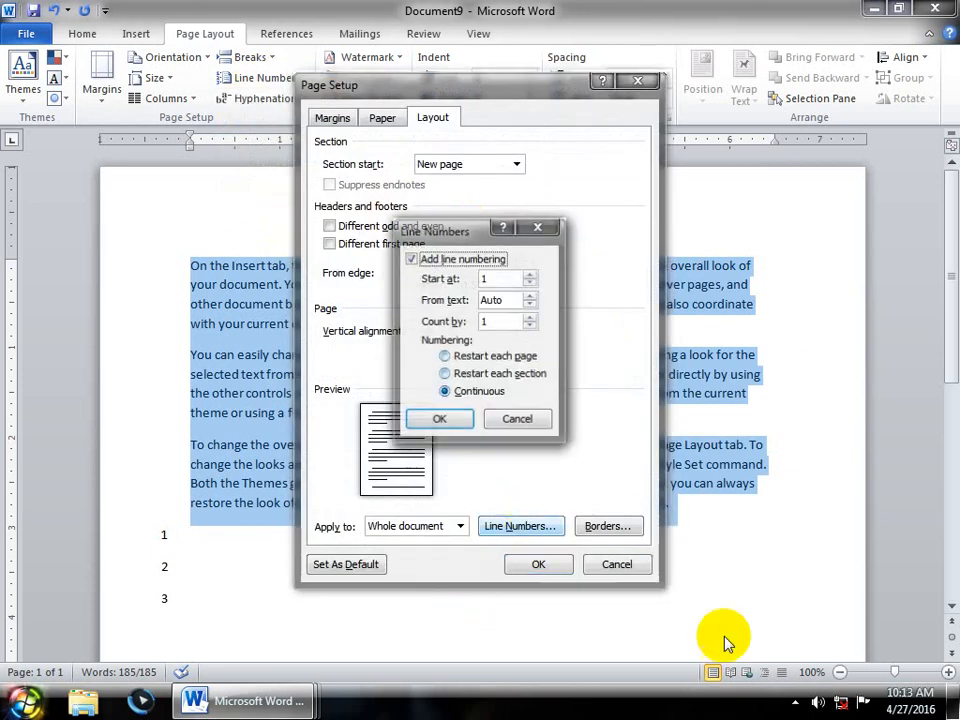
left_click(514, 419)
left_click(617, 564)
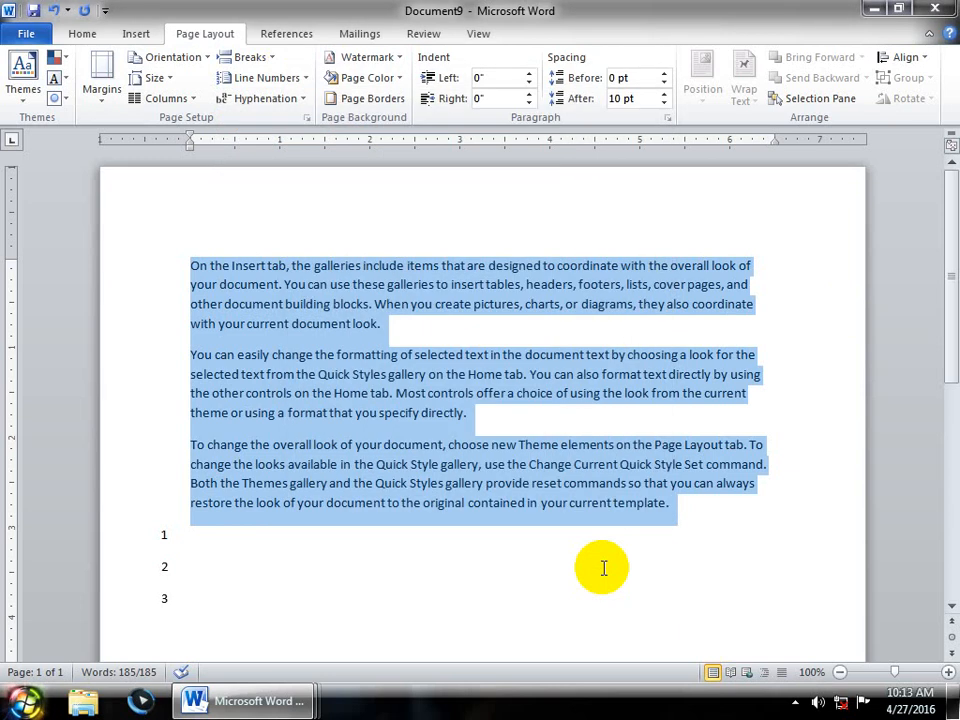
left_click(605, 570)
key("ctrl+n")
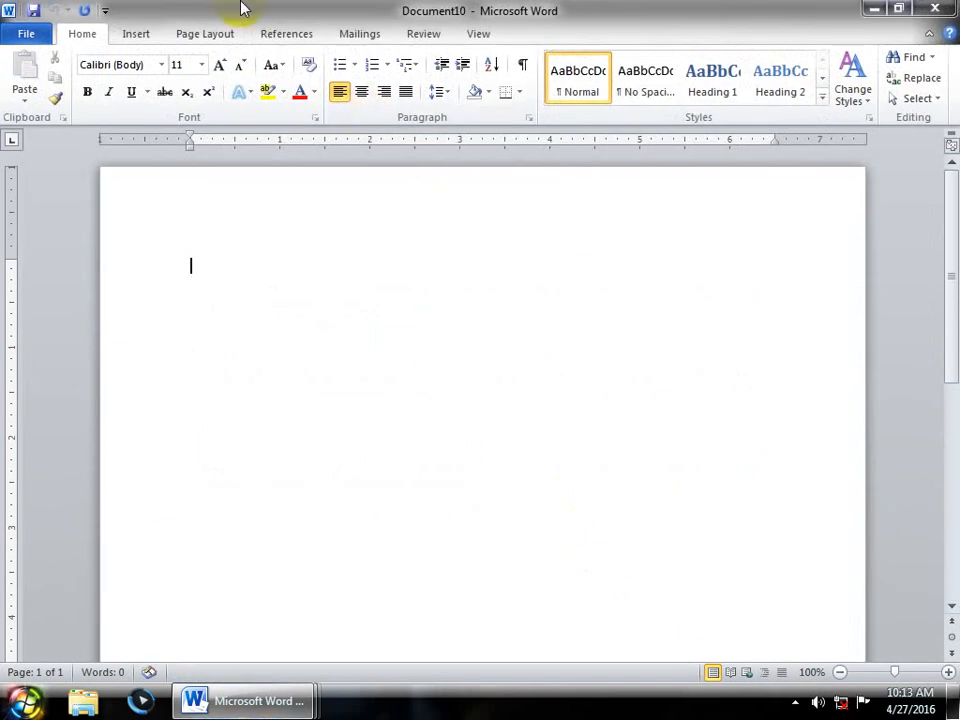
- Number Document10's lines continuously, starting at 100
left_click(218, 35)
left_click(266, 79)
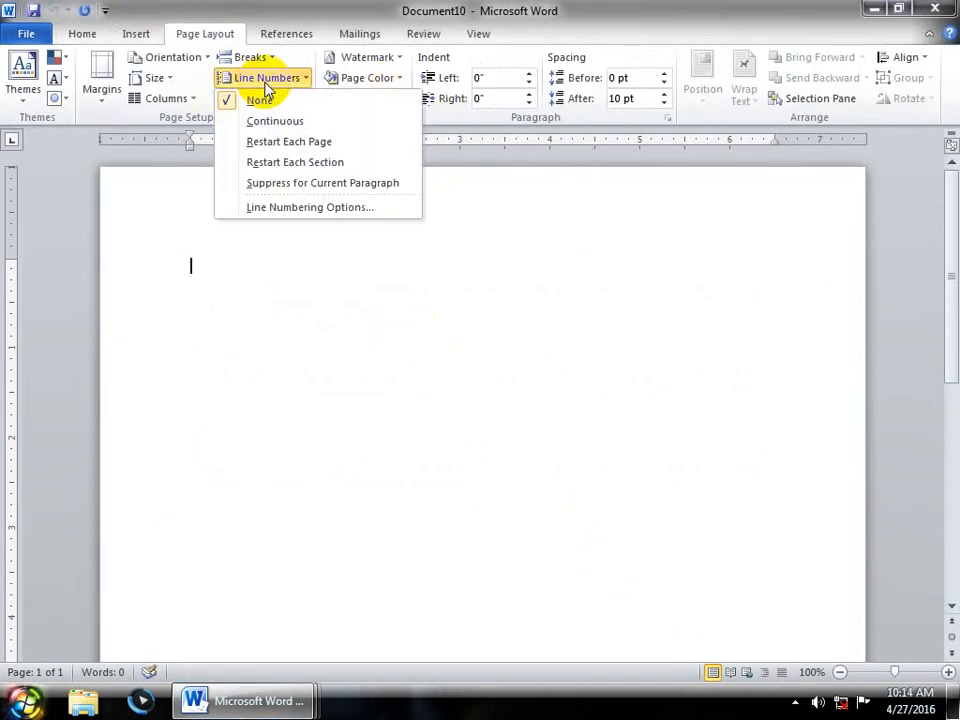
left_click(257, 124)
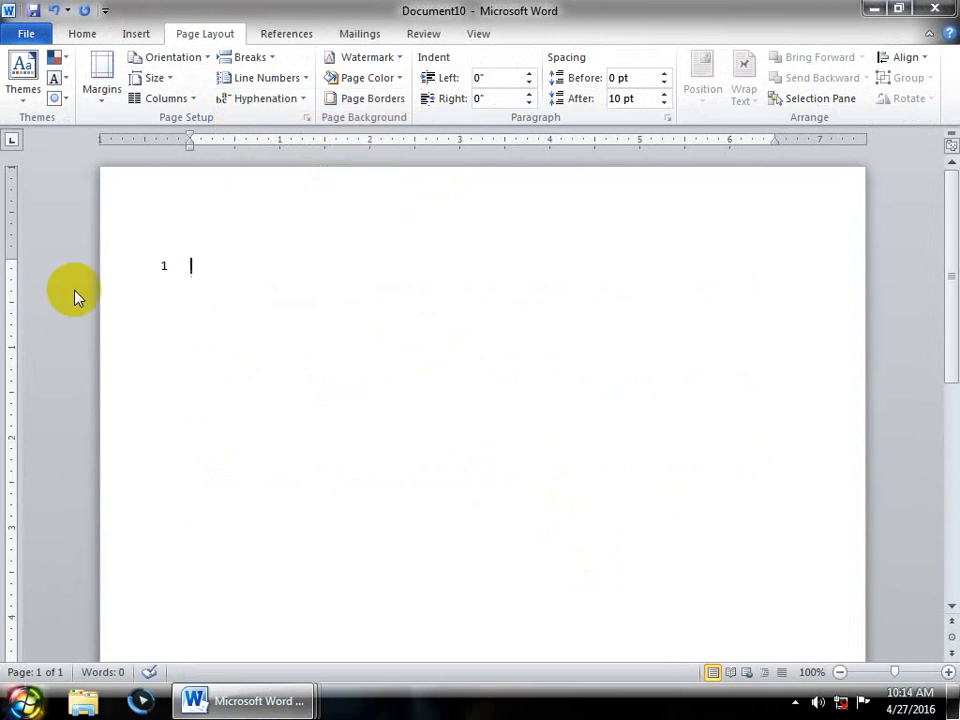
left_click(237, 80)
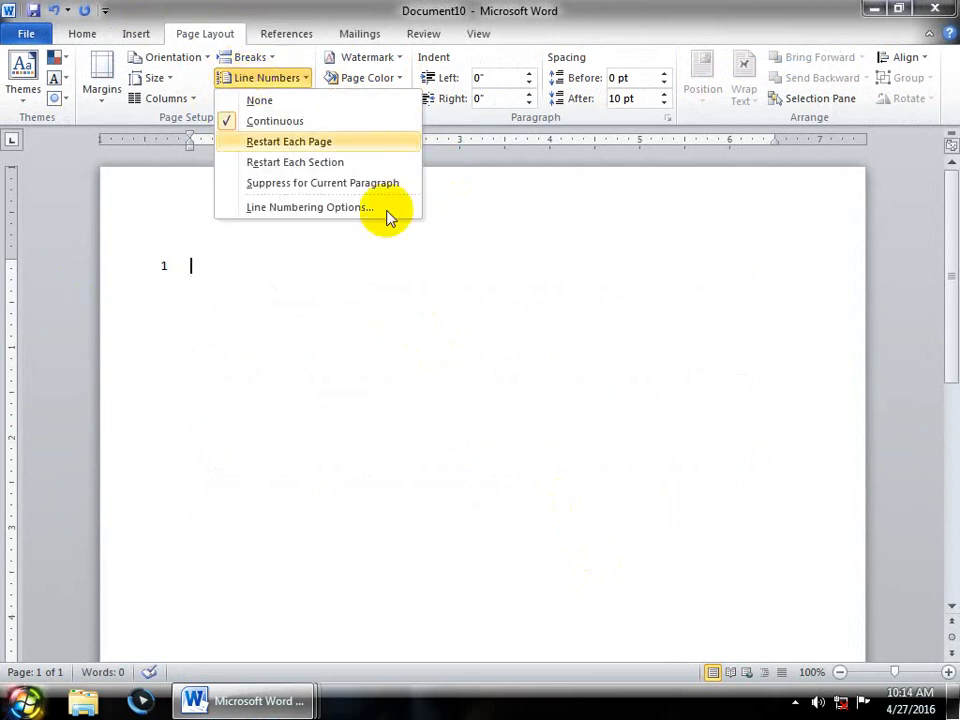
left_click(332, 209)
left_click(520, 526)
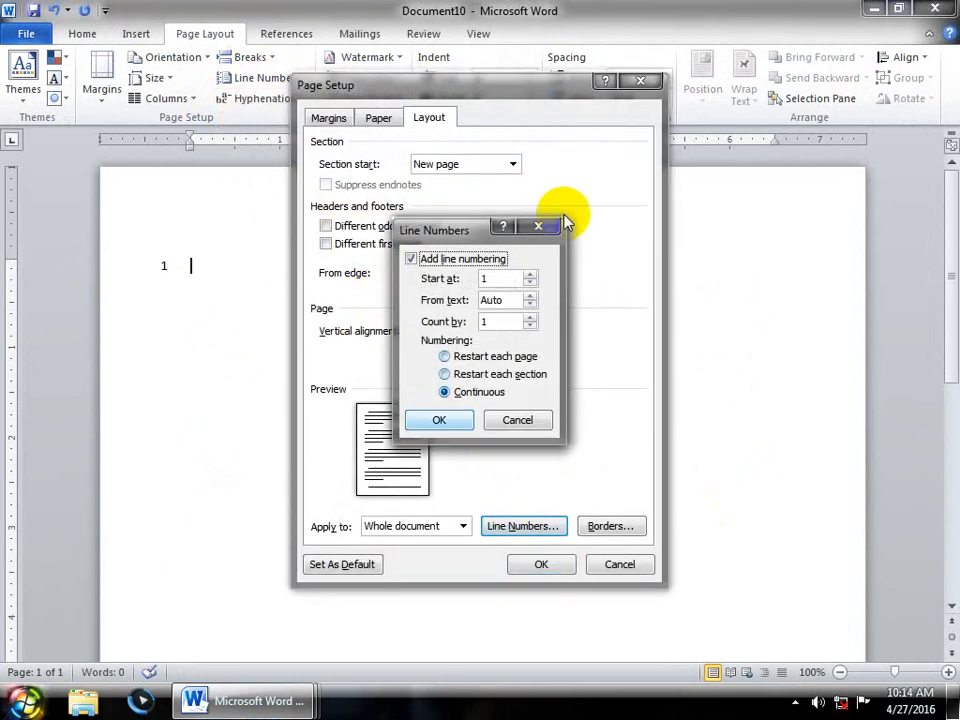
left_click_drag(488, 281, 470, 287)
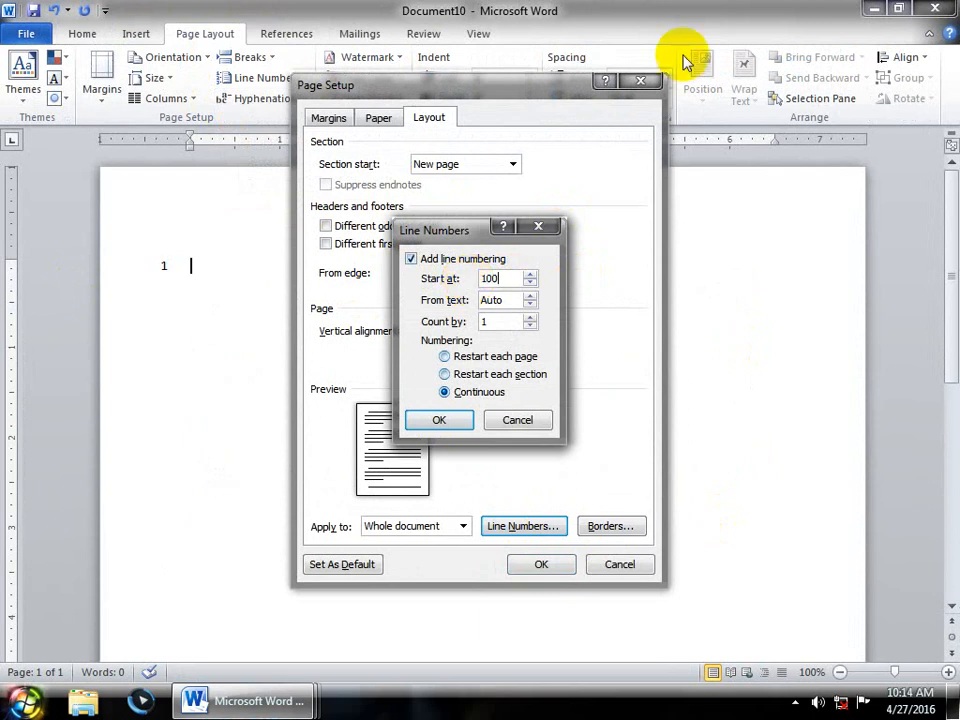
left_click(439, 419)
left_click(536, 564)
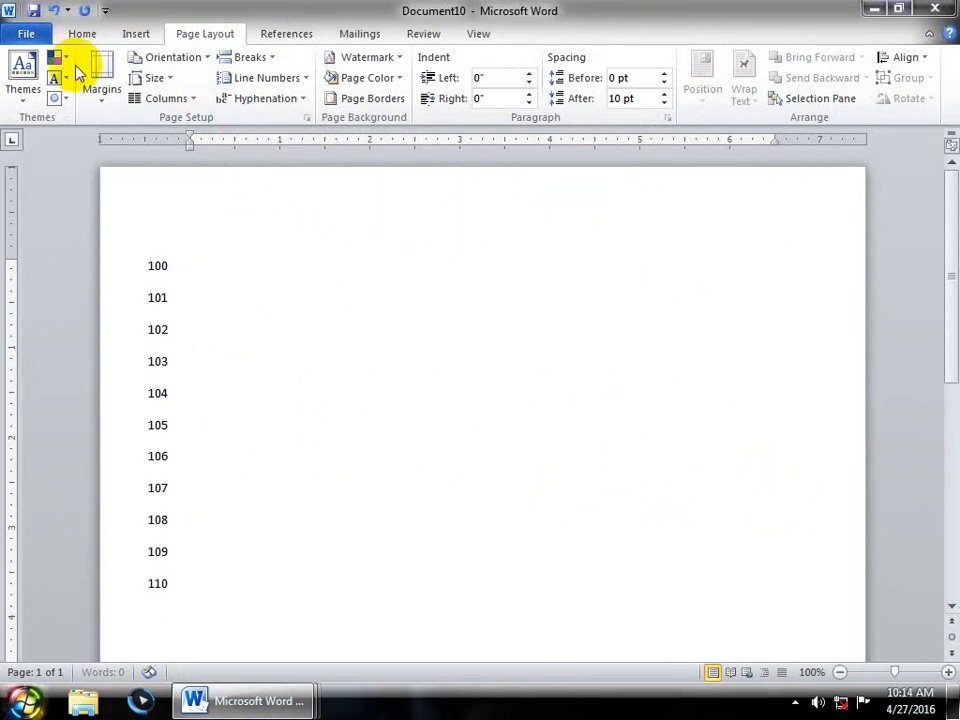
- Review the line number settings unchanged, then generate three sample paragraphs with =rand() in Document11
left_click(255, 78)
left_click(285, 208)
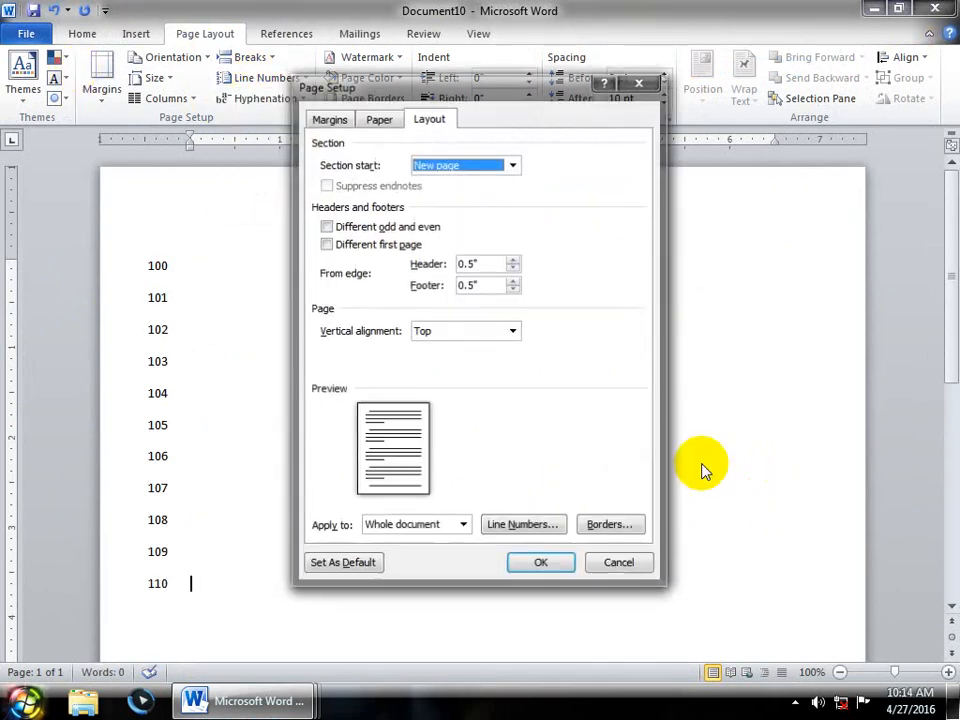
left_click(517, 527)
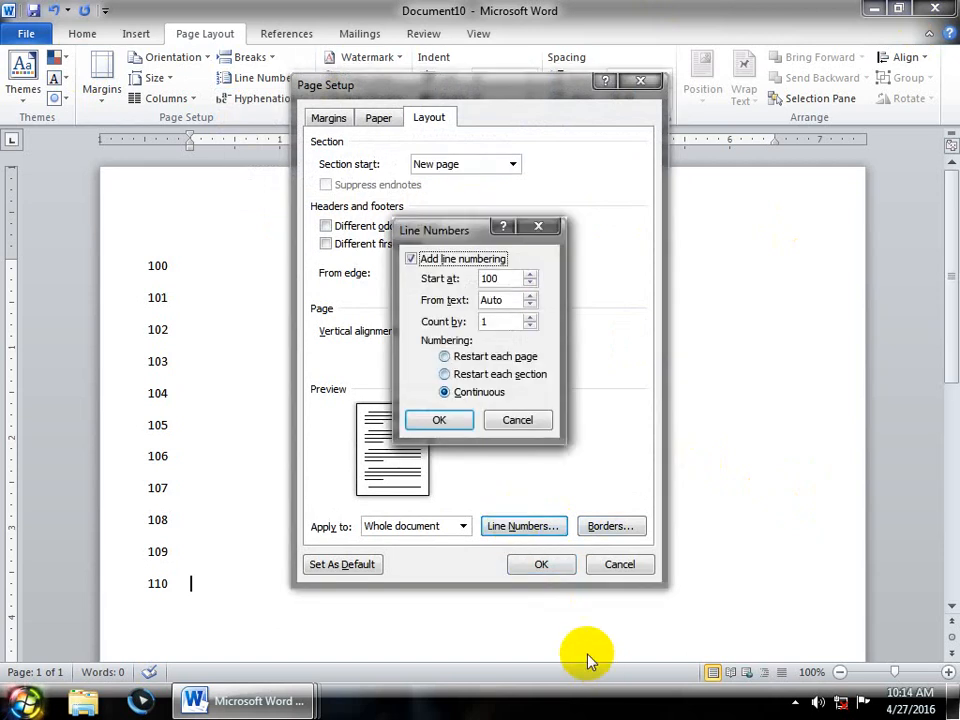
left_click(516, 420)
left_click(628, 567)
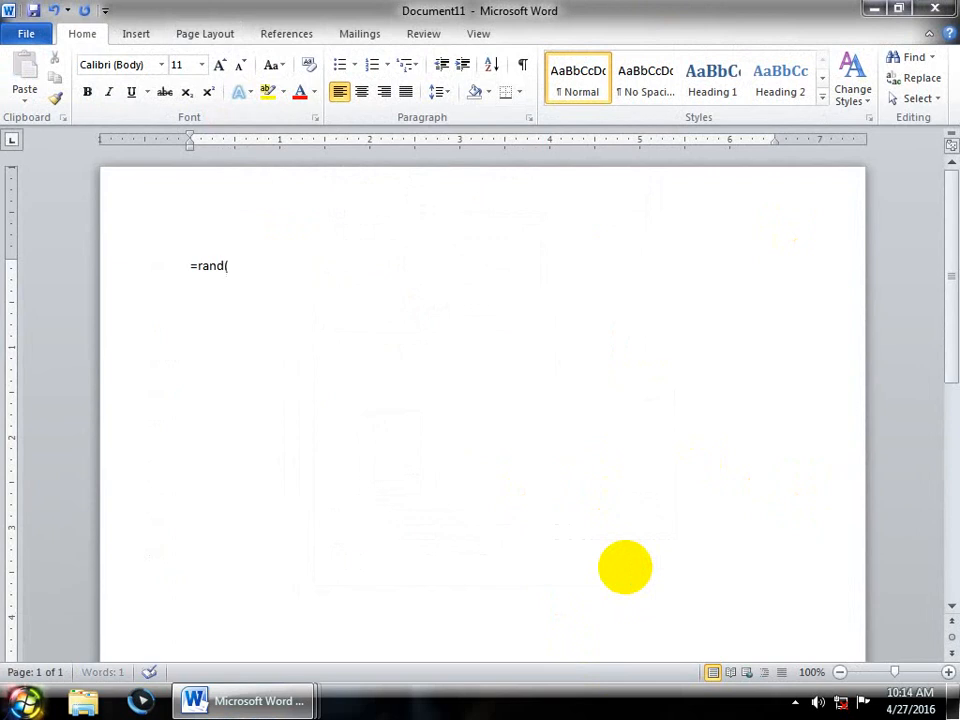
type(")")
key("Return")
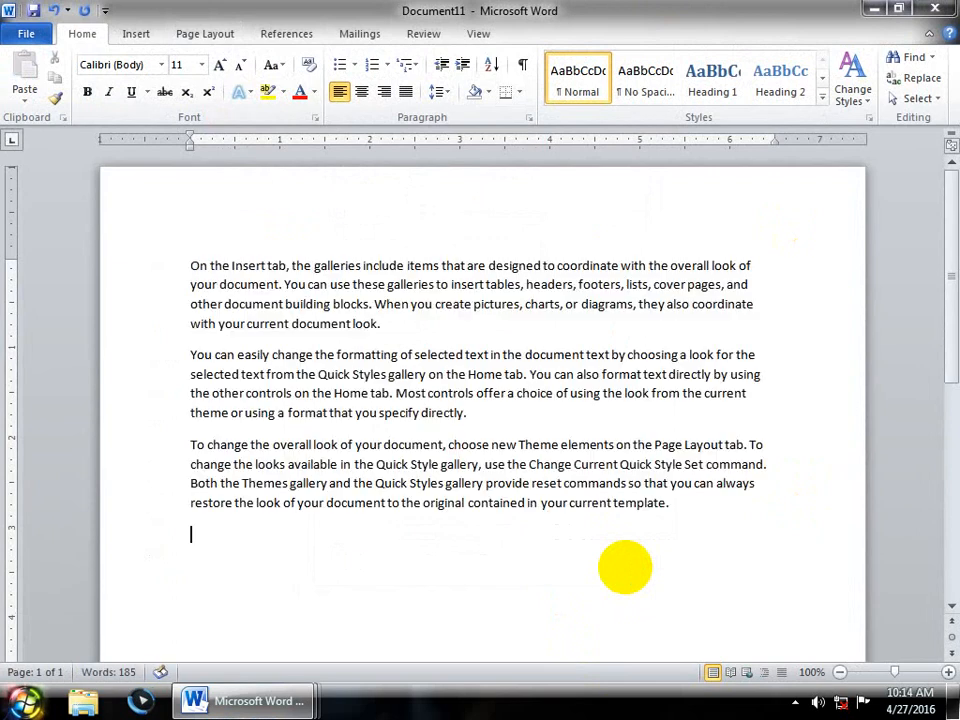
- Give the three sample paragraphs continuous line numbering
left_click_drag(668, 508, 66, 215)
left_click(193, 34)
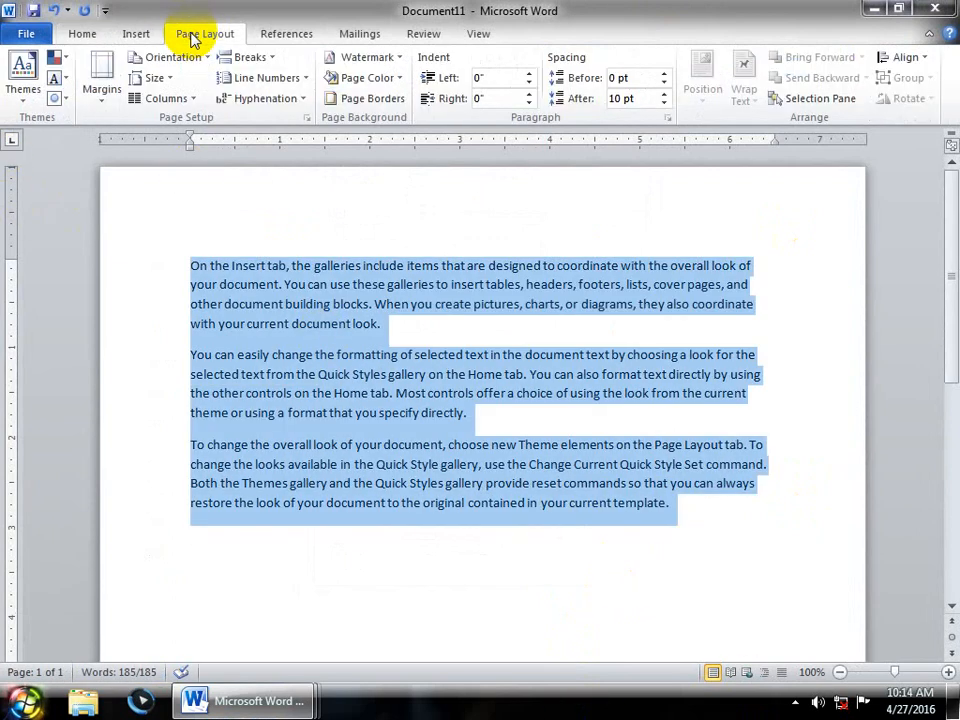
left_click(255, 78)
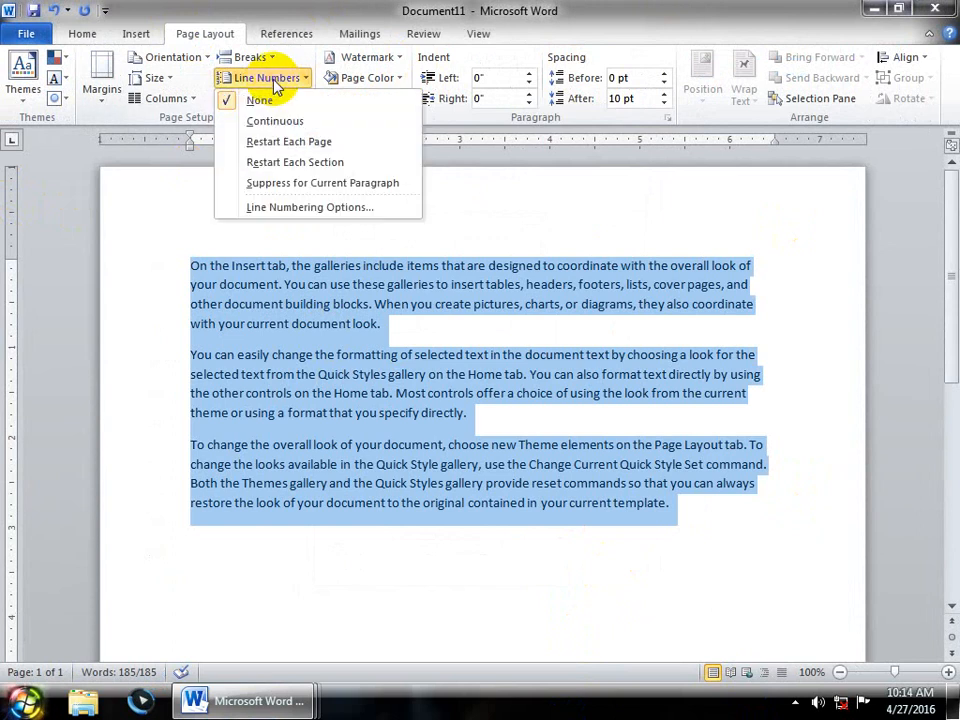
left_click(275, 121)
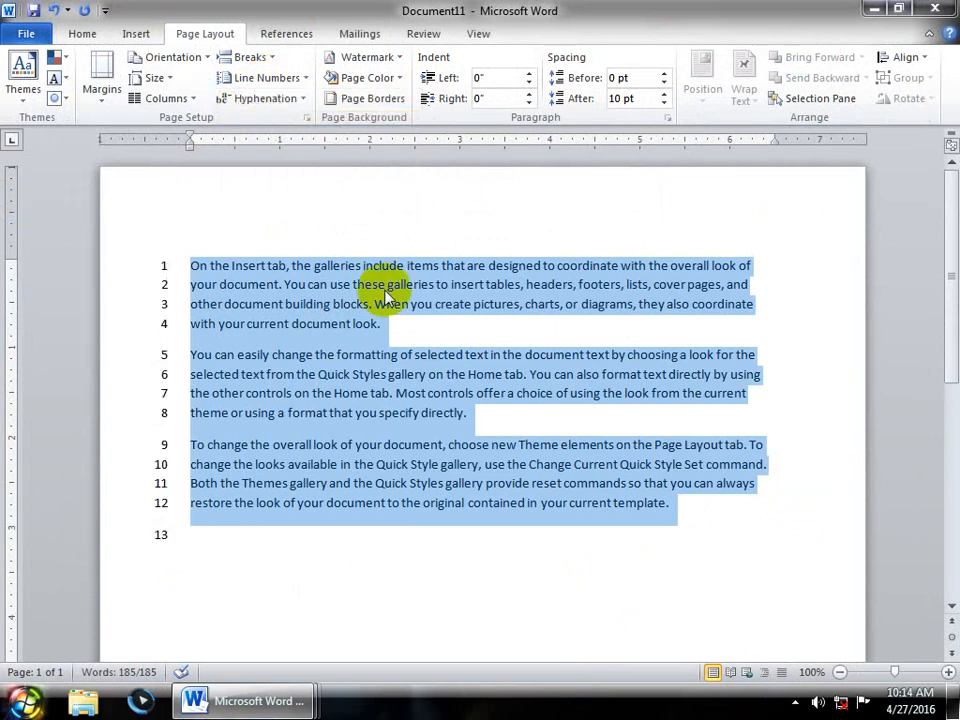
- Set the gap between line numbers and text to 0.8"
left_click(255, 78)
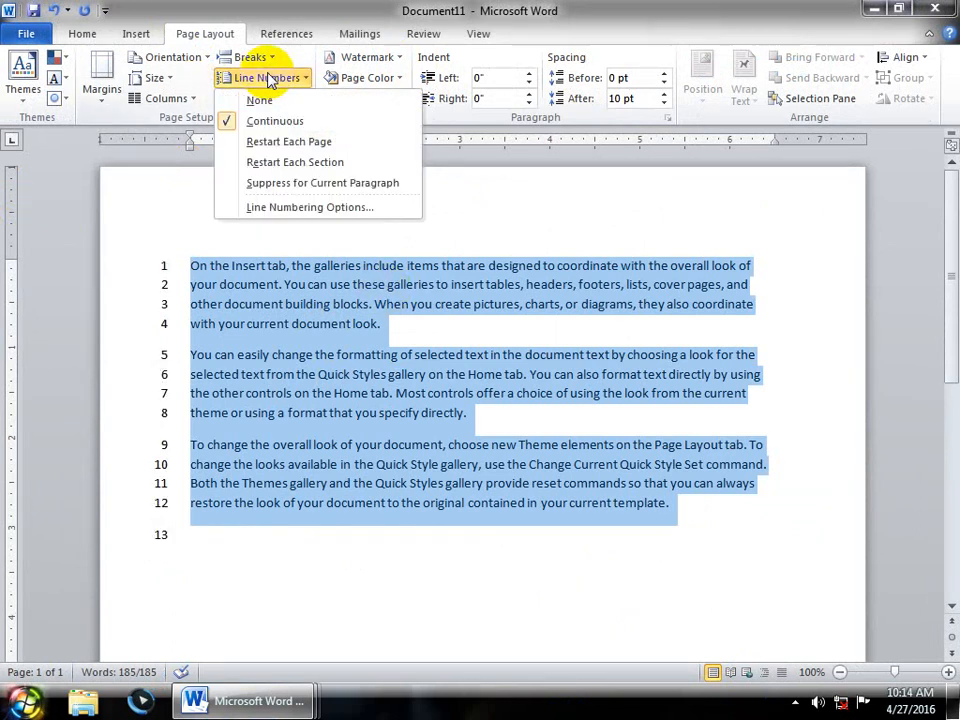
left_click(272, 208)
left_click(522, 524)
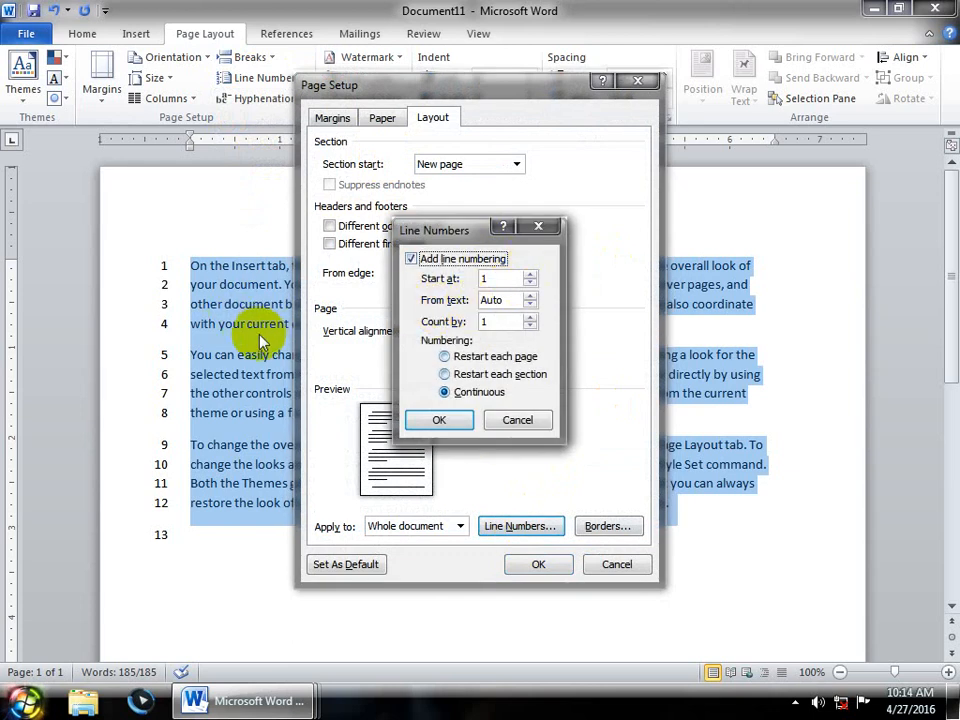
left_click(529, 305)
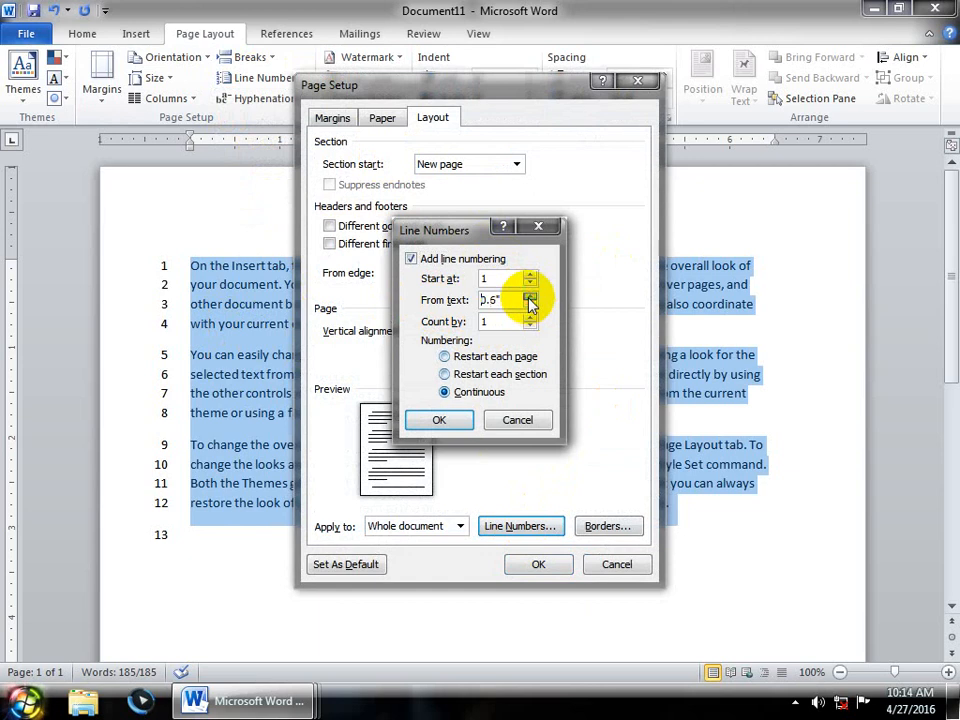
left_click(529, 295)
left_click(529, 295)
left_click(424, 420)
left_click(537, 564)
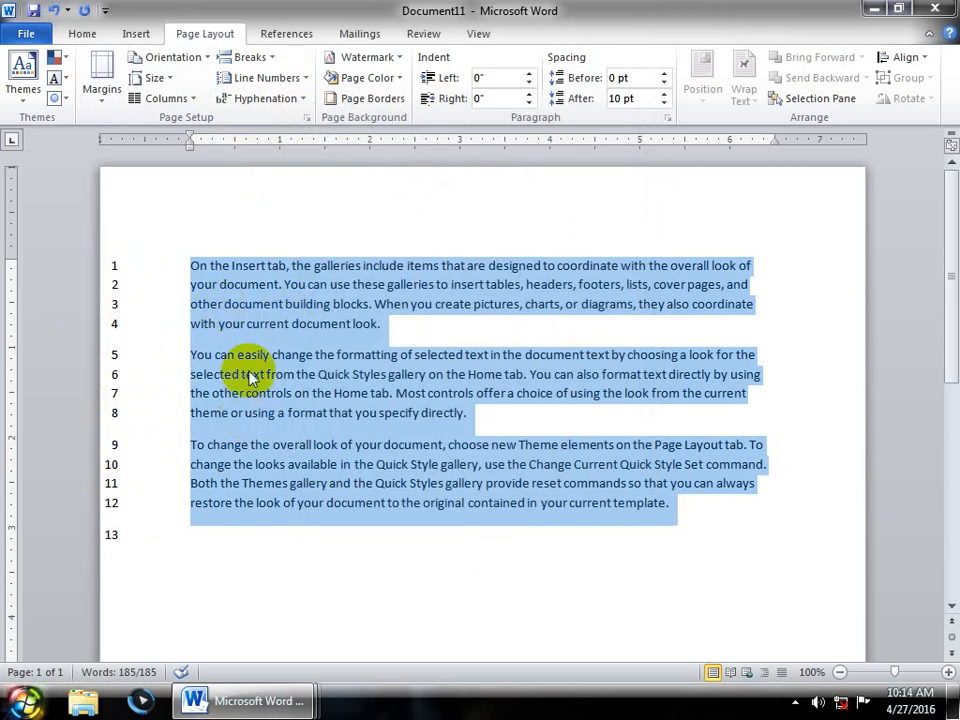
- Make the line numbers count by 2
left_click(295, 78)
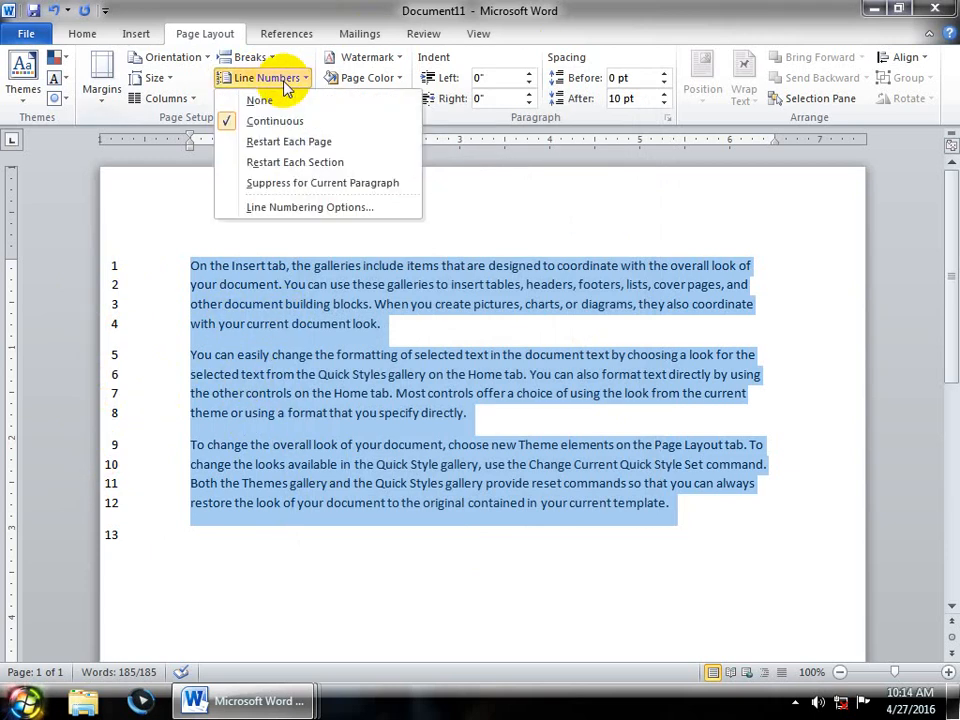
left_click(290, 207)
left_click(522, 528)
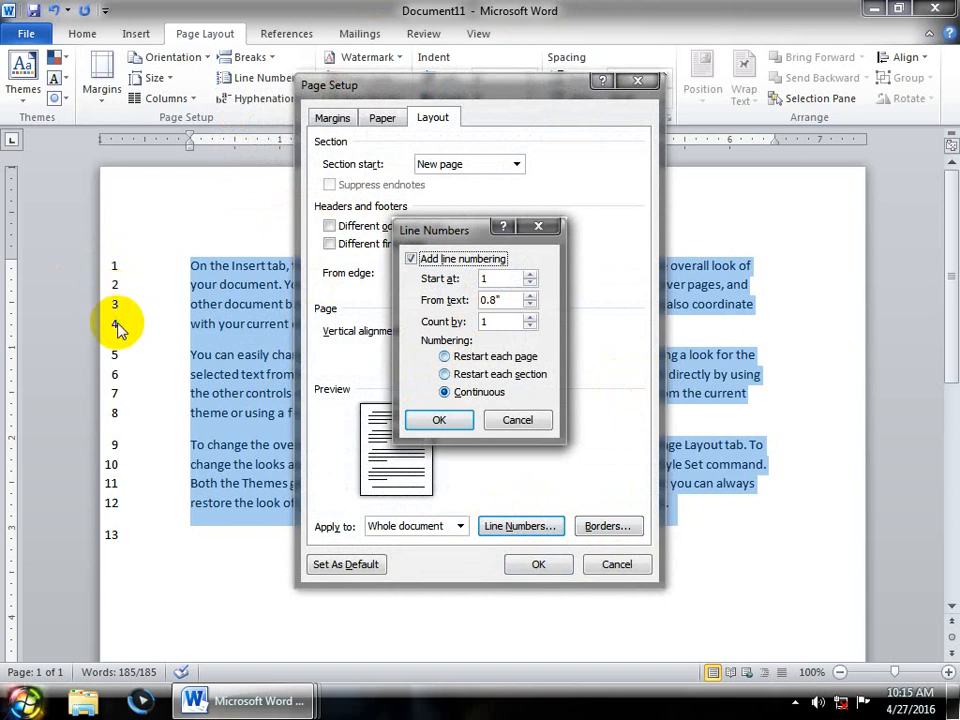
double_click(497, 321)
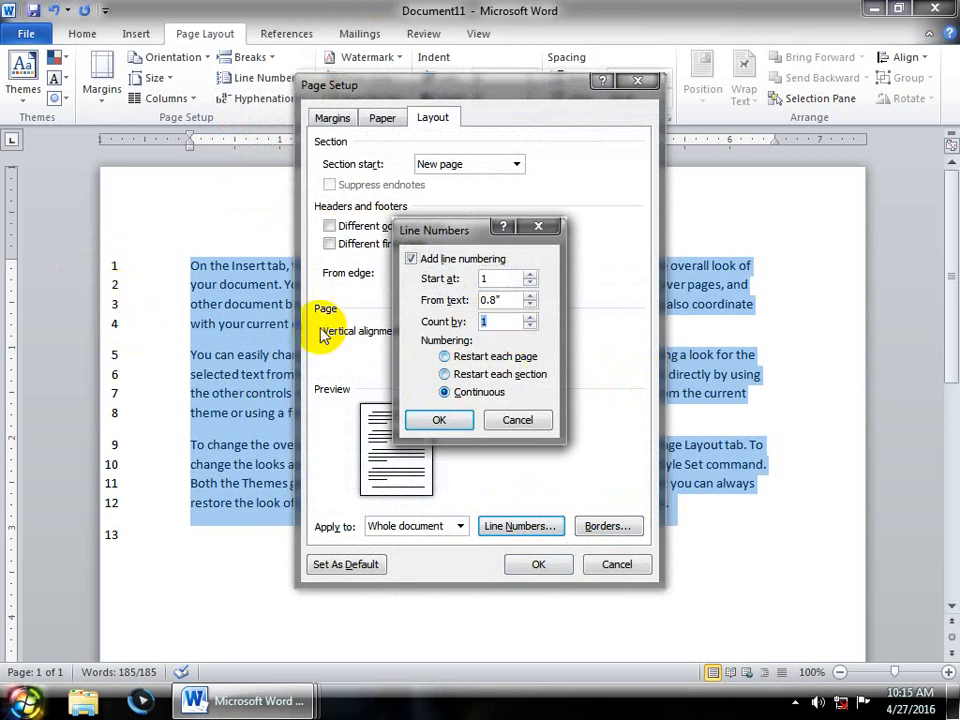
type("2")
left_click(439, 420)
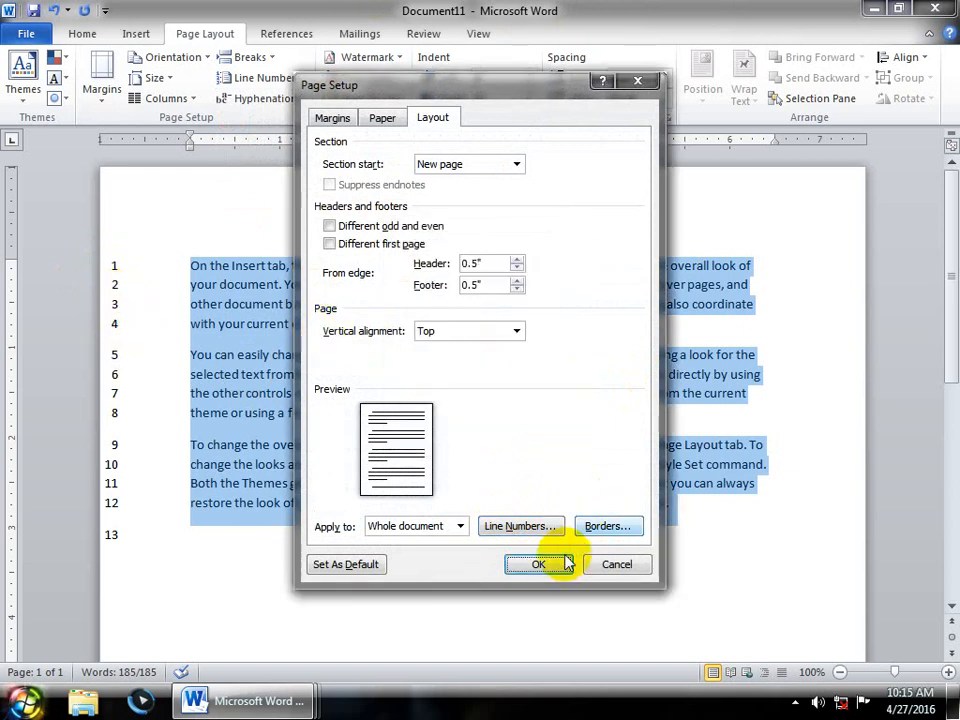
left_click(538, 564)
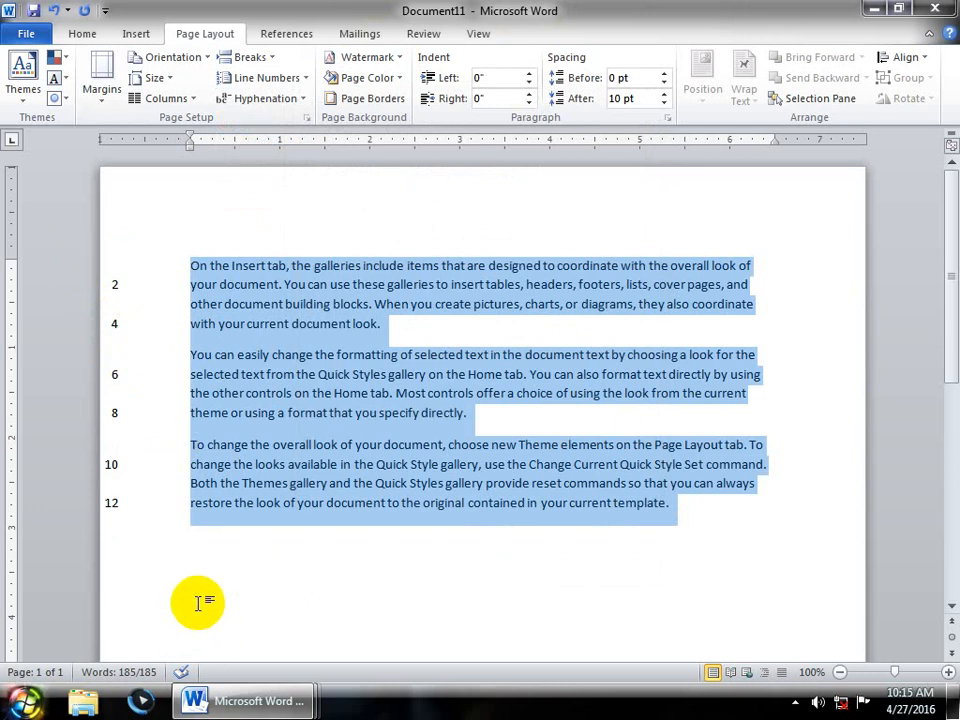
- Recheck the line numbering options without changes and confirm hyphenation is still None
left_click(278, 78)
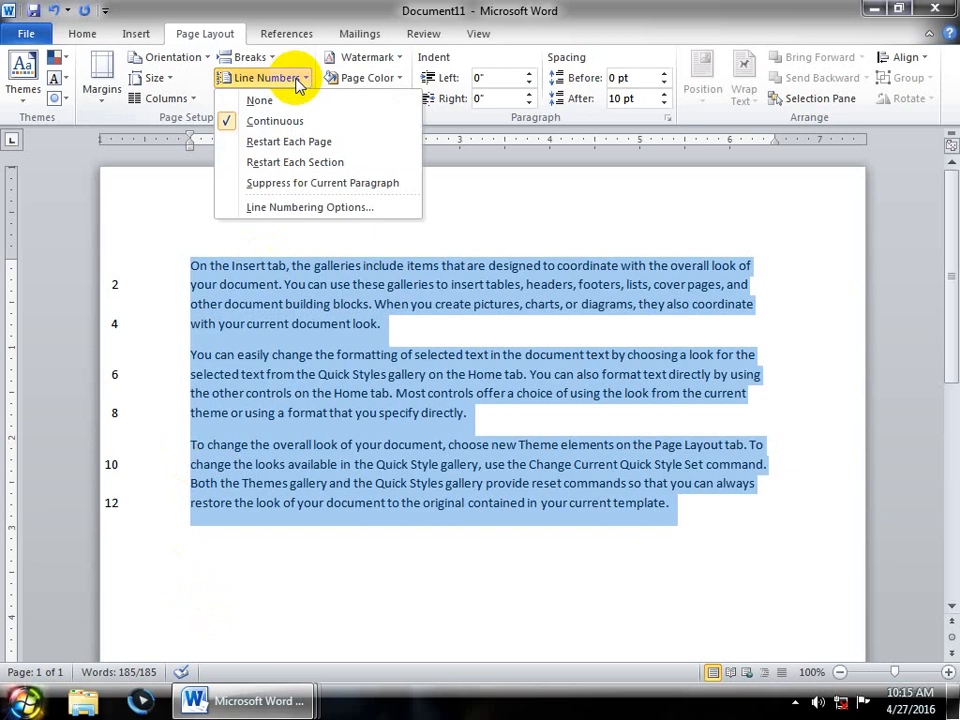
left_click(287, 207)
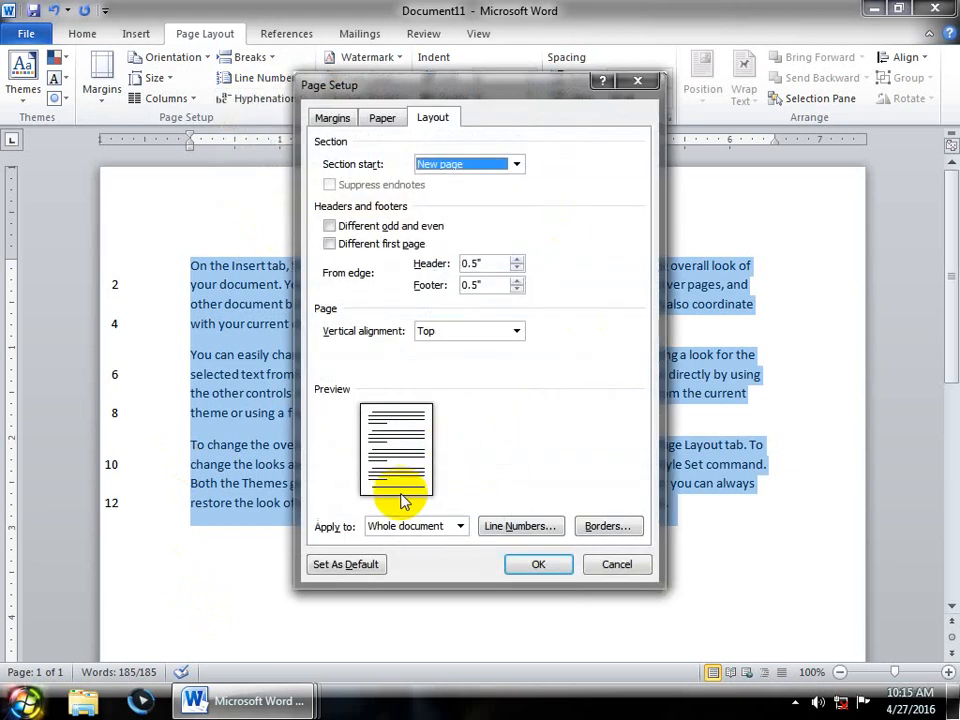
left_click(530, 527)
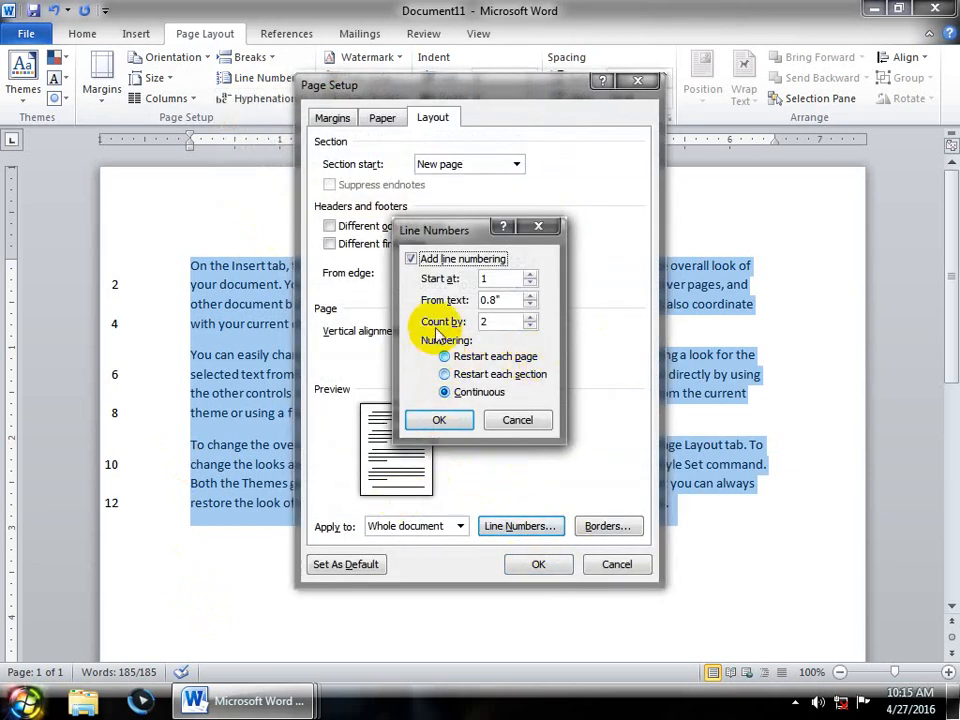
left_click(516, 420)
left_click(612, 565)
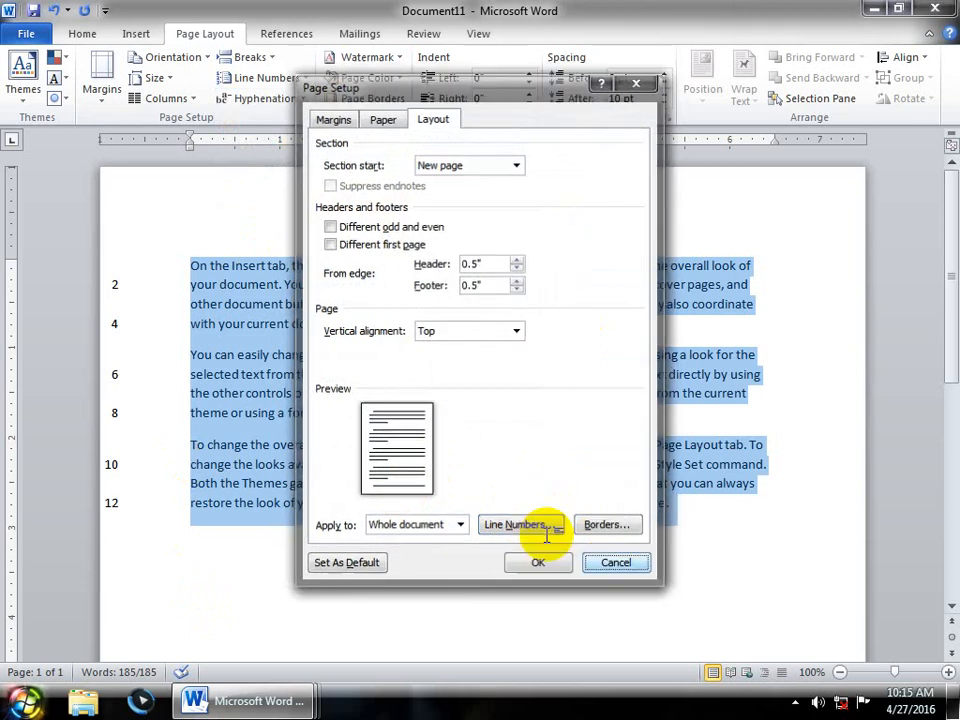
left_click(300, 80)
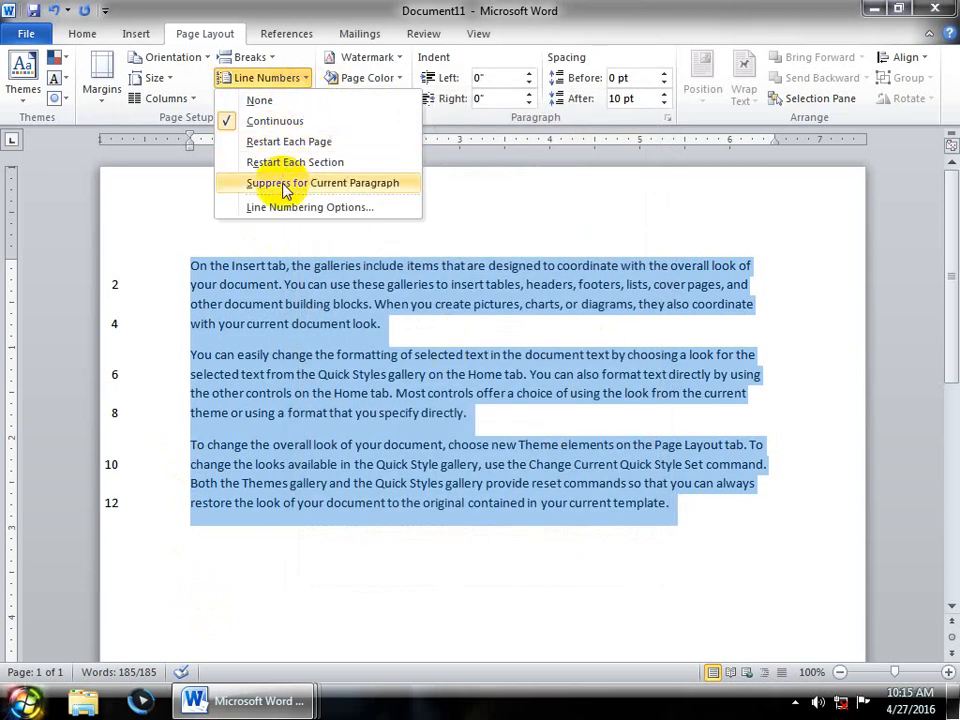
left_click(442, 299)
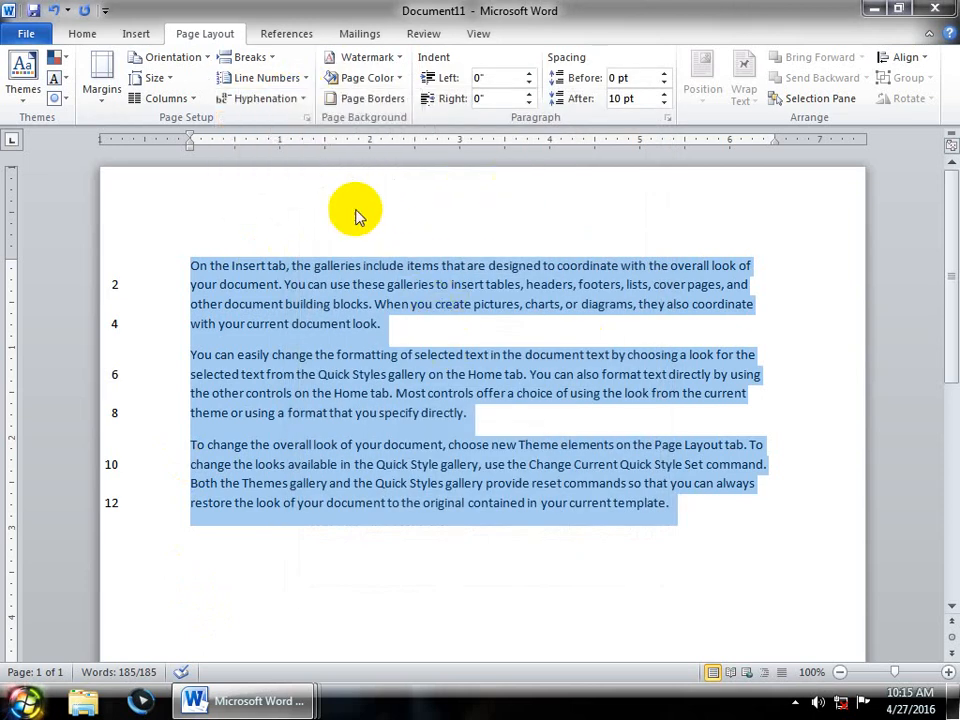
left_click(262, 98)
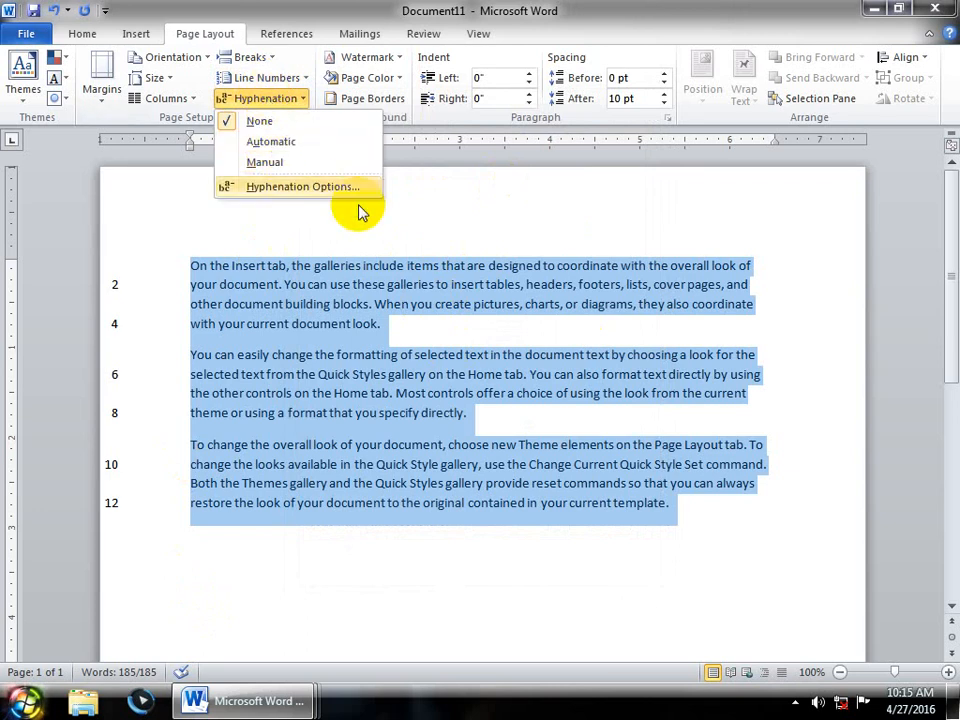
left_click(493, 208)
- Launch Paint via mspaint from Run and resize the canvas to 539×257 px
key("super+r")
type("mspa")
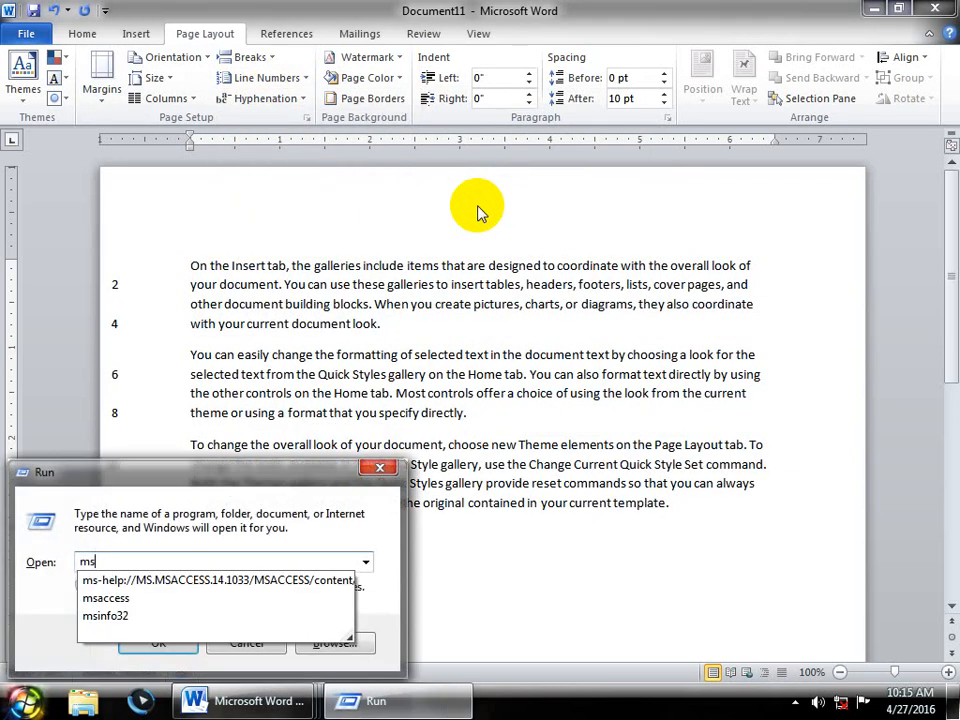
key("Return")
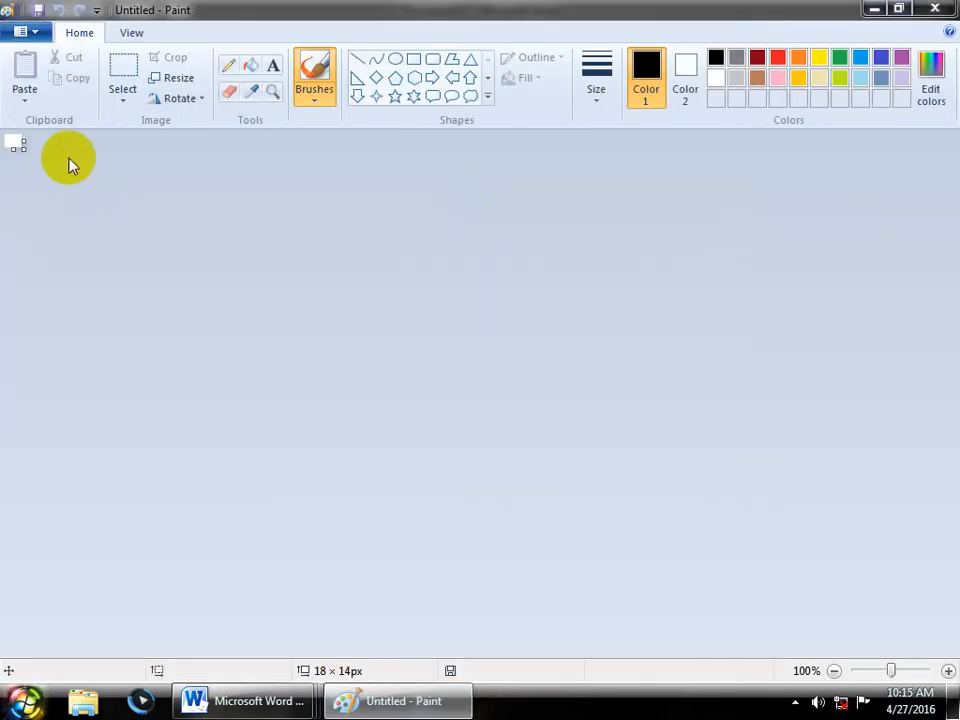
left_click_drag(28, 148, 510, 375)
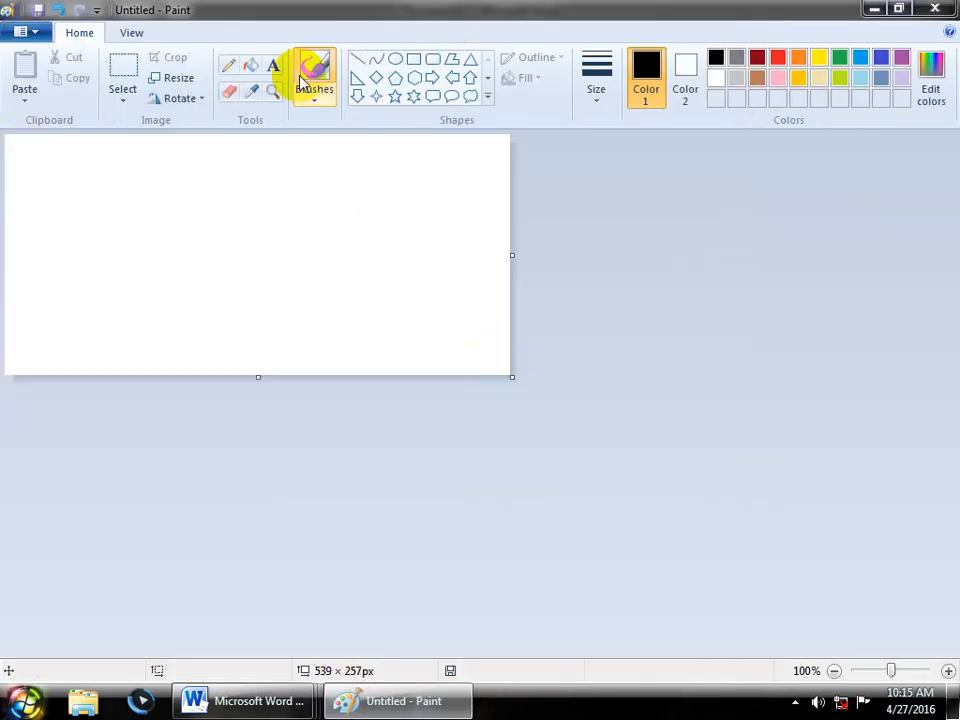
- Scribble freehand pencil lines, strokes and dots across the canvas
left_click(228, 65)
mouse_move(53, 182)
left_mouse_down()
mouse_move(339, 203)
mouse_move(401, 198)
mouse_move(407, 156)
mouse_move(419, 196)
mouse_move(443, 180)
mouse_move(446, 205)
mouse_move(428, 221)
mouse_move(491, 192)
left_mouse_up()
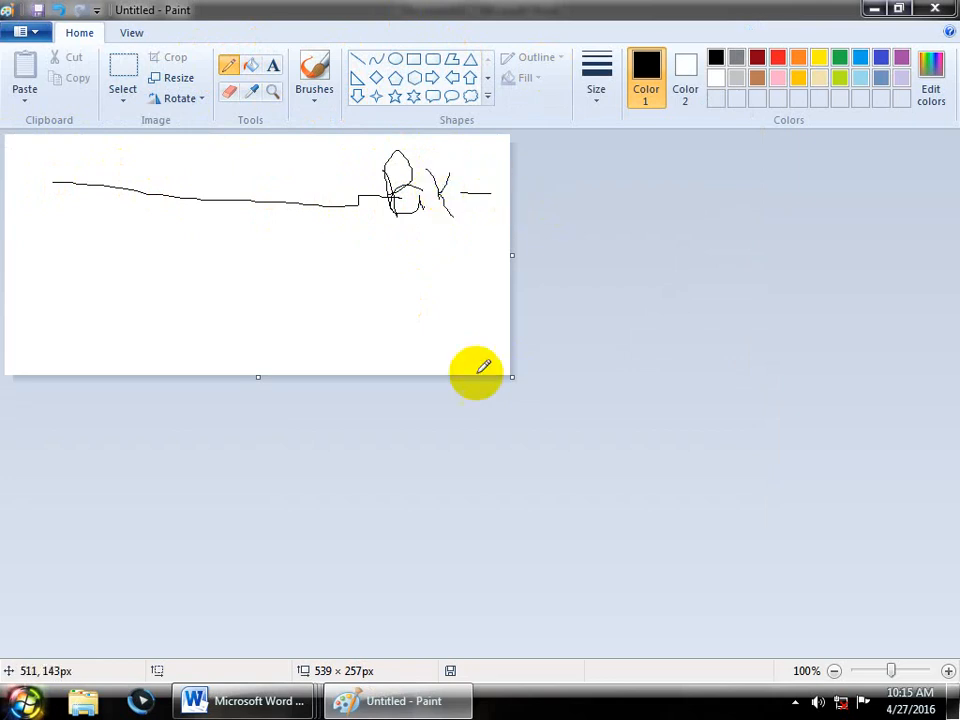
left_click_drag(51, 244, 52, 262)
left_click(48, 221)
left_click_drag(82, 242, 72, 275)
left_click_drag(106, 218, 125, 270)
mouse_move(109, 254)
left_mouse_down()
mouse_move(134, 254)
mouse_move(141, 267)
left_mouse_up()
left_click(146, 251)
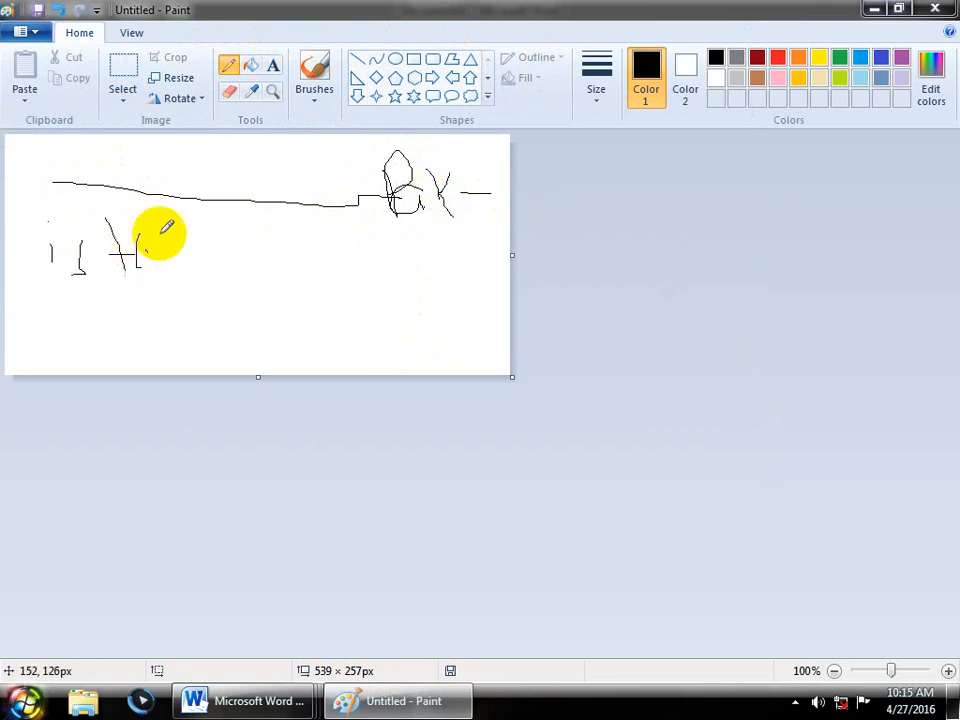
left_click_drag(167, 226, 176, 239)
left_click_drag(195, 234, 201, 234)
mouse_move(462, 199)
left_mouse_down()
mouse_move(455, 250)
mouse_move(510, 266)
left_mouse_up()
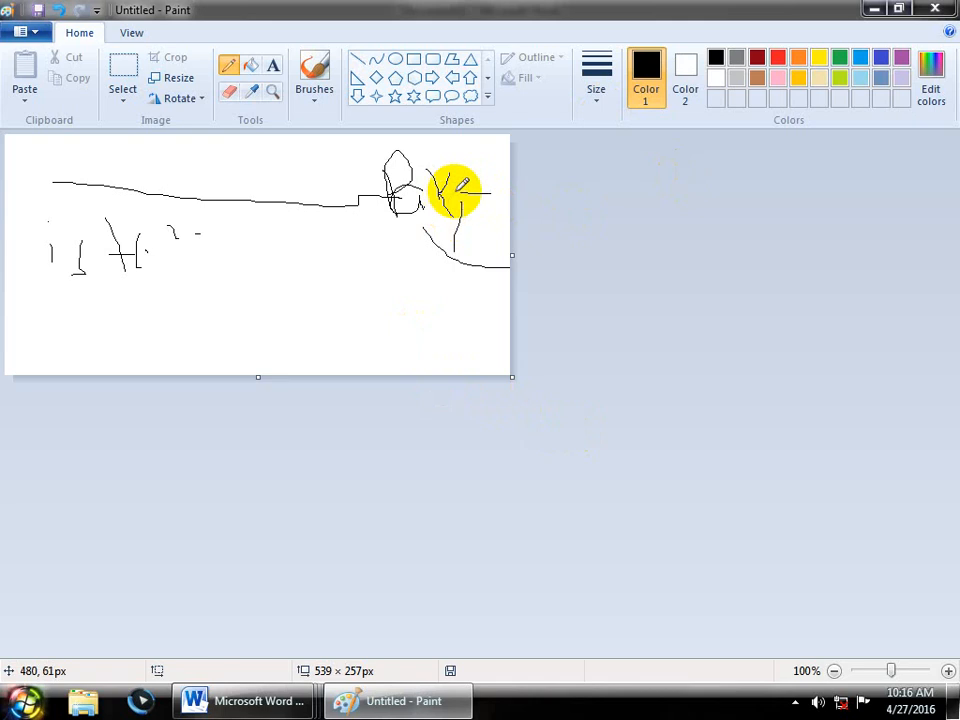
left_click_drag(462, 185, 519, 203)
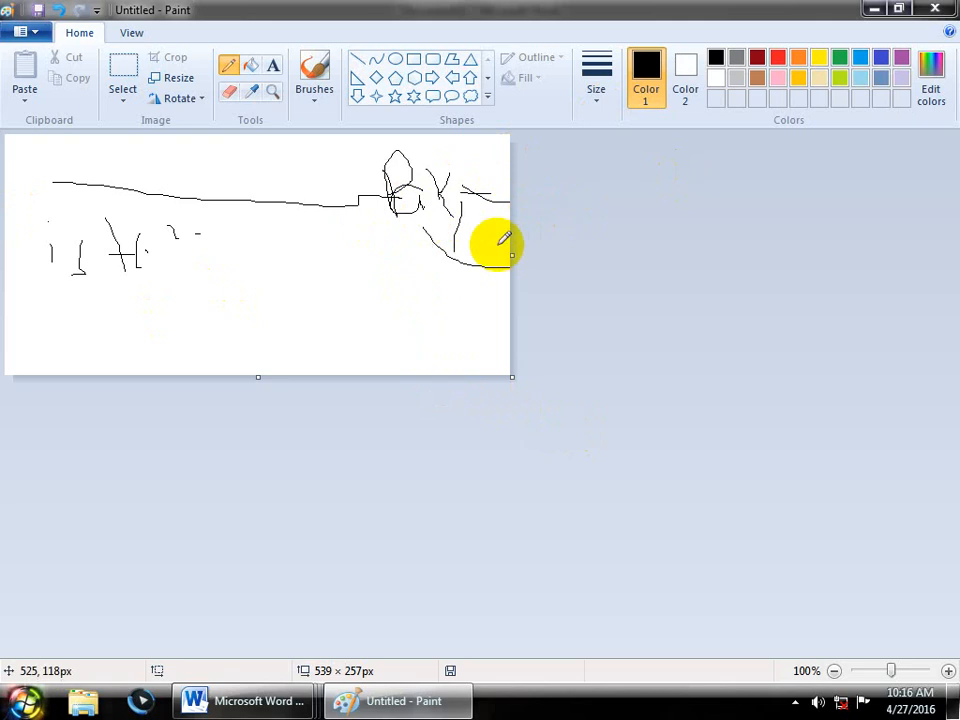
left_click(248, 684)
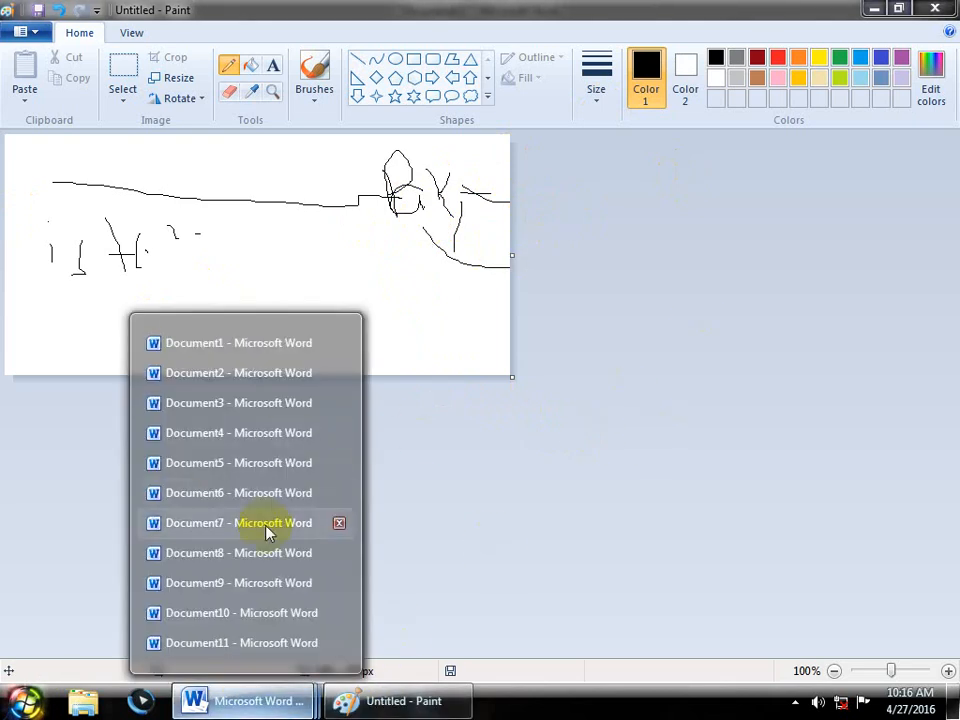
- Back in Word, create a new document with =rand() sample paragraphs enlarged to 14 pt
left_click(456, 626)
left_click(255, 700)
left_click(250, 345)
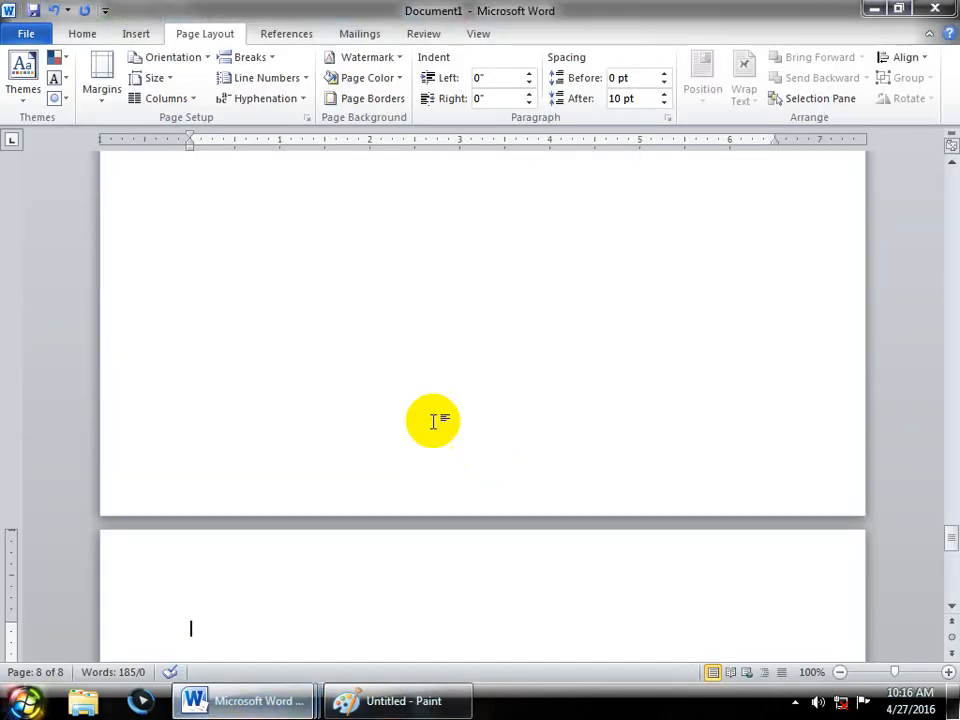
key("ctrl+n")
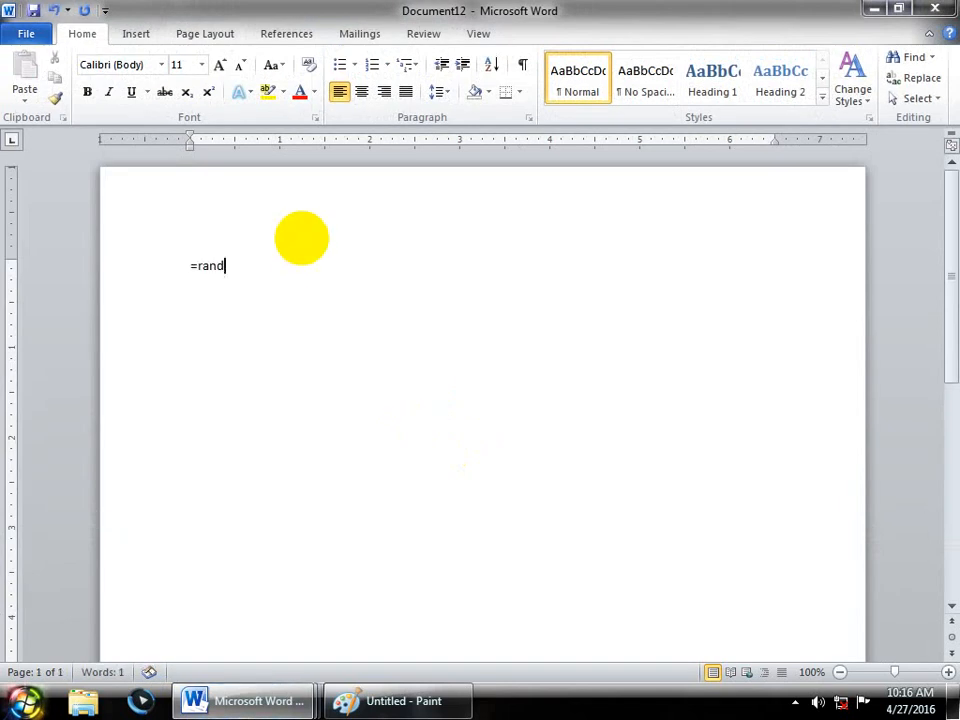
type("=rand()")
key("Return")
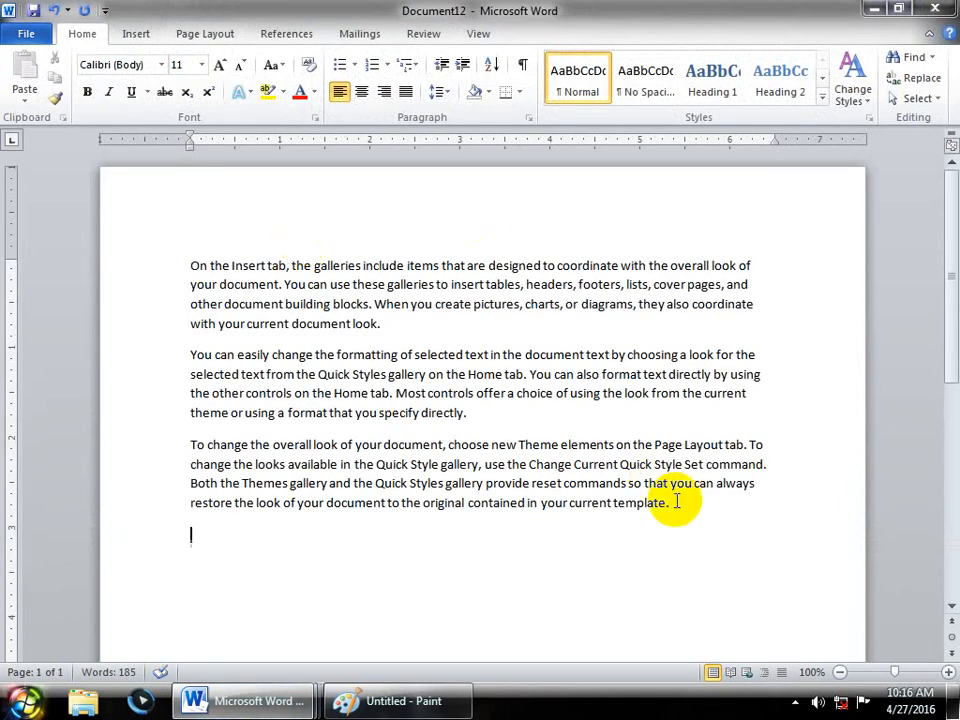
left_click_drag(677, 503, 5, 207)
key("ctrl+bracketright")
key("ctrl+bracketright")
key("ctrl+bracketright")
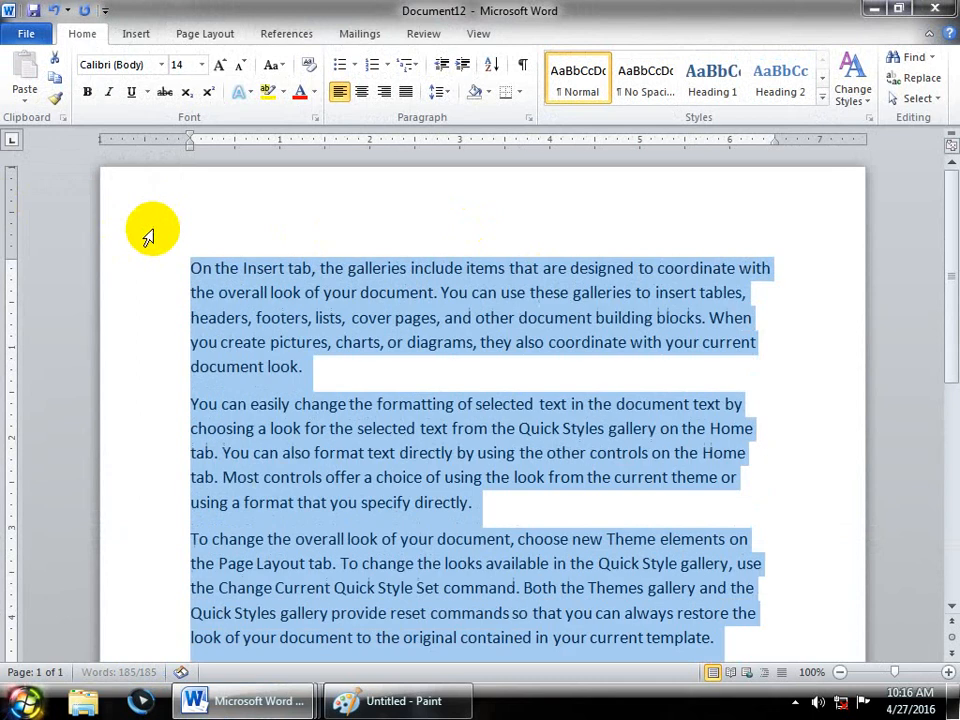
left_click(200, 36)
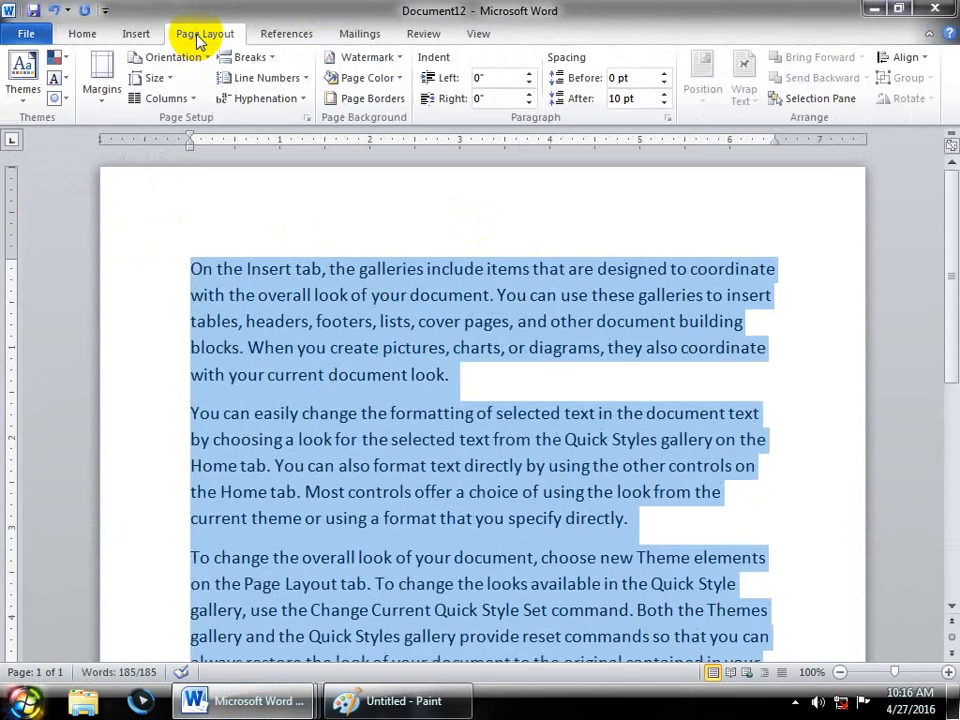
- Set Hyphenation to Automatic for the sample text
left_click(246, 100)
left_click(301, 143)
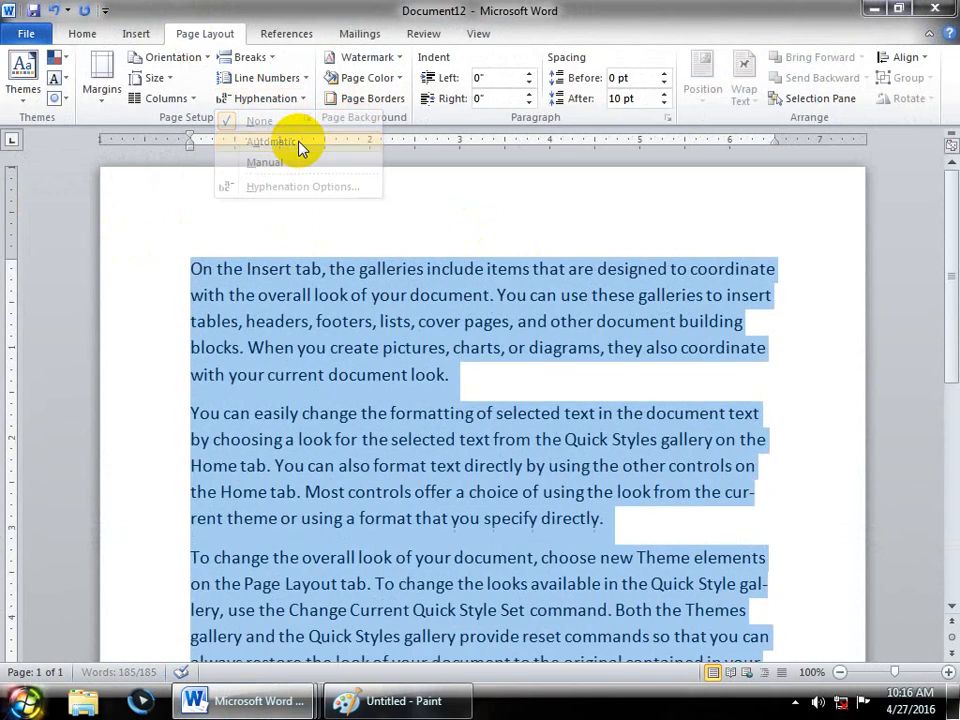
left_click(876, 410)
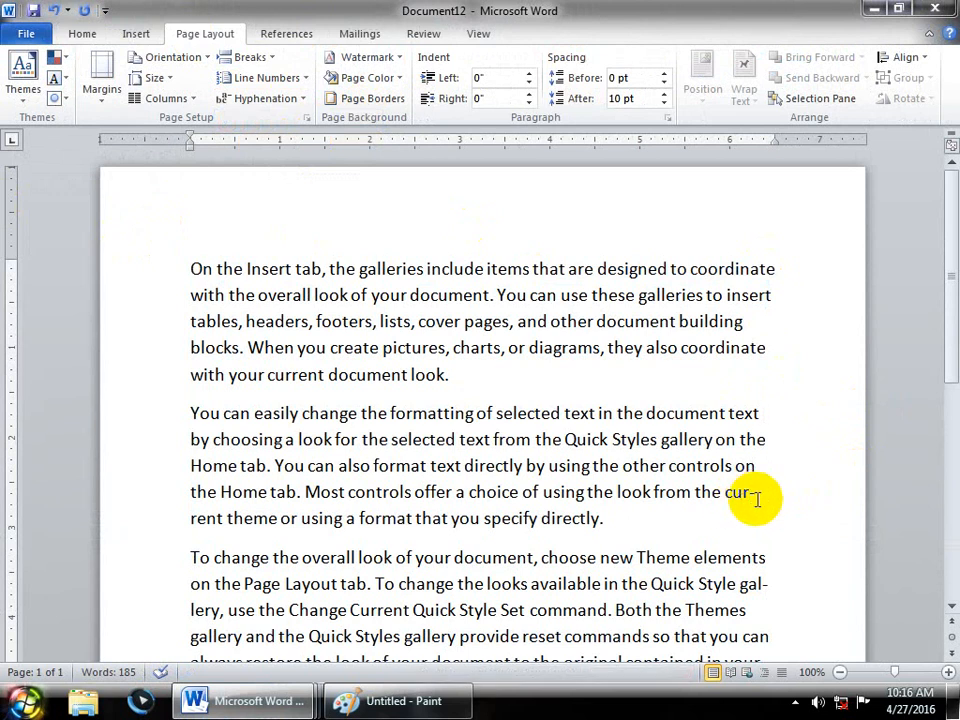
left_click_drag(951, 332, 945, 369)
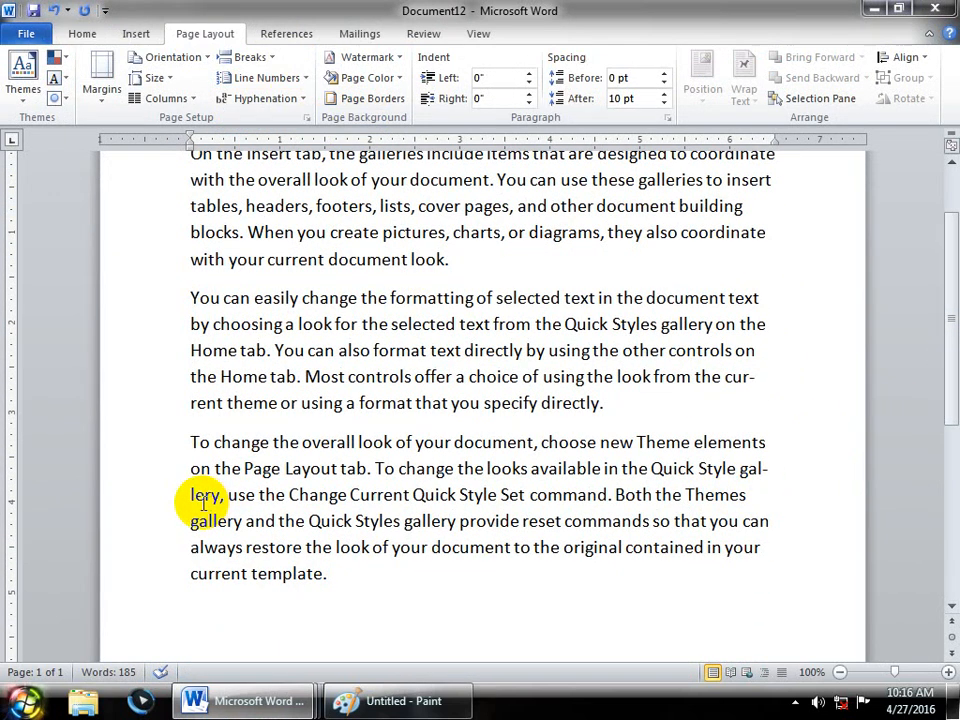
- Enlarge all the text by one point and inspect the coor-dinate break
left_click(352, 573)
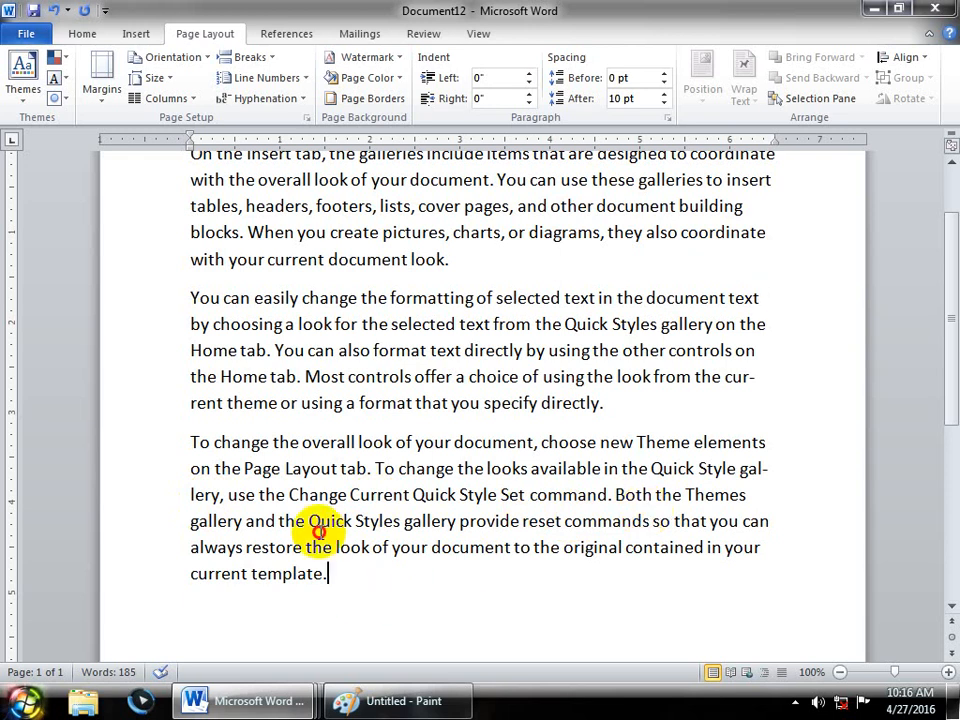
key("ctrl+shift+Home")
key("ctrl+]")
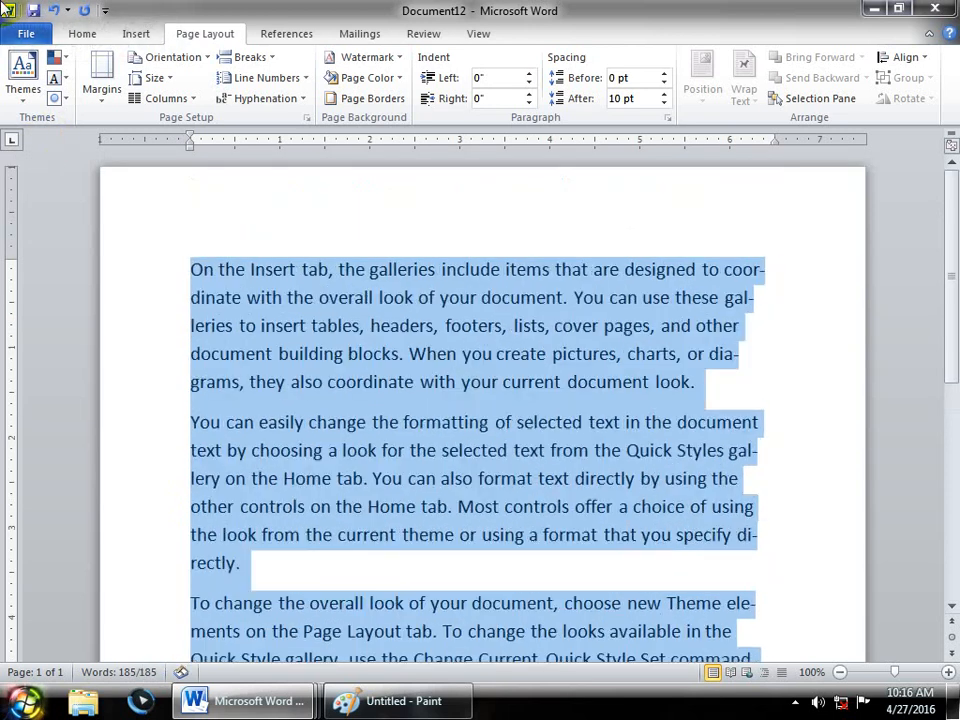
left_click(805, 354)
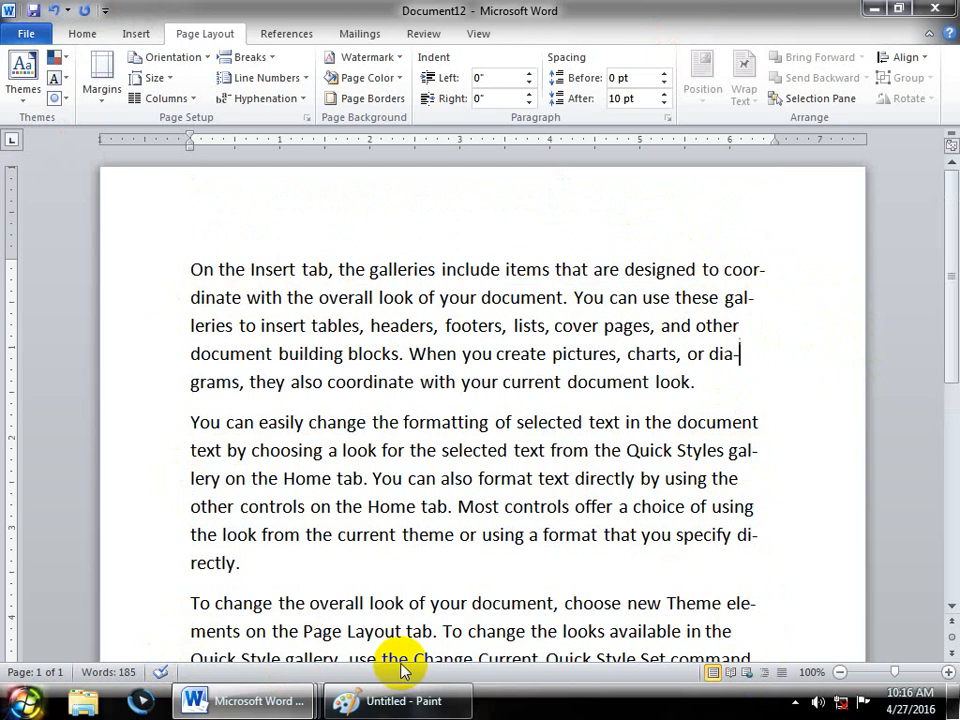
left_click_drag(764, 273, 754, 271)
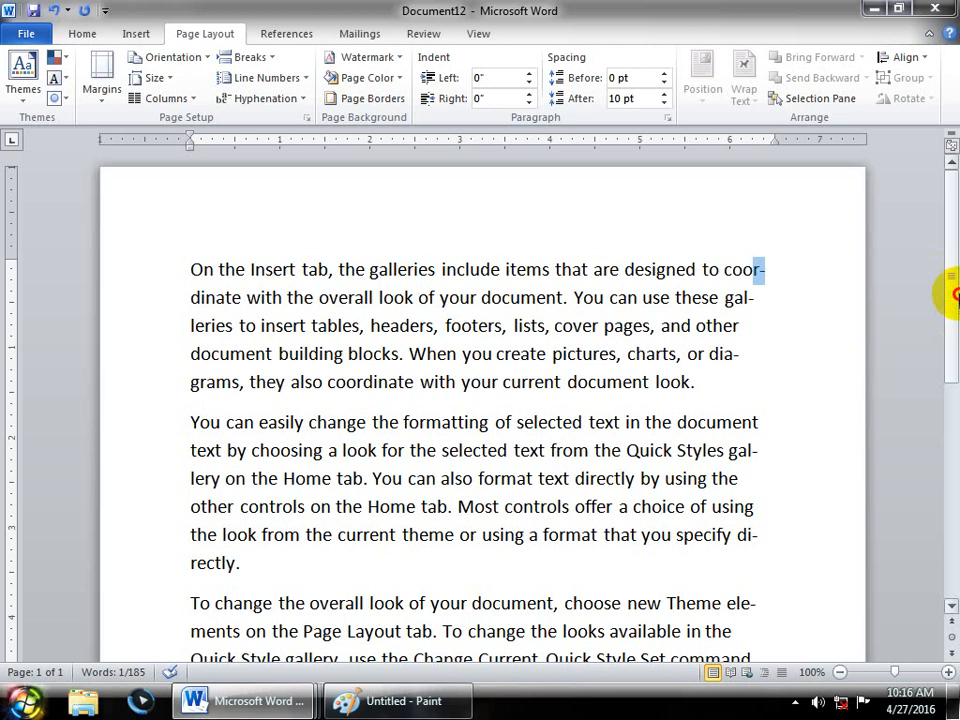
left_click_drag(953, 294, 955, 253)
- Run manual hyphenation, accepting coordinate, gallery, directly and elements but skipping galleries and diagrams
left_click(262, 100)
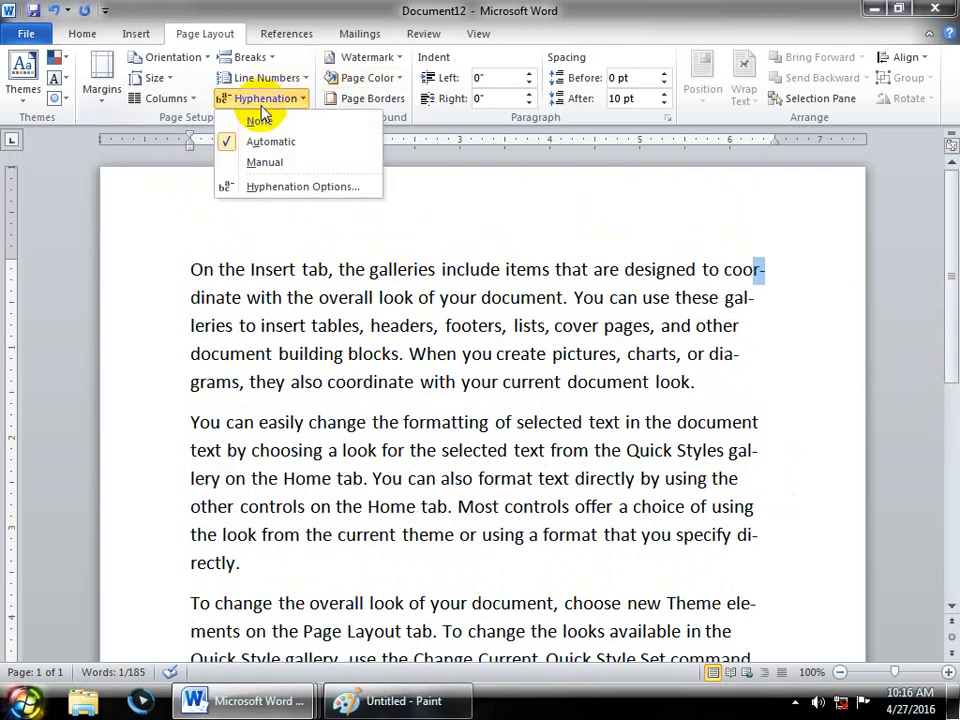
left_click(262, 162)
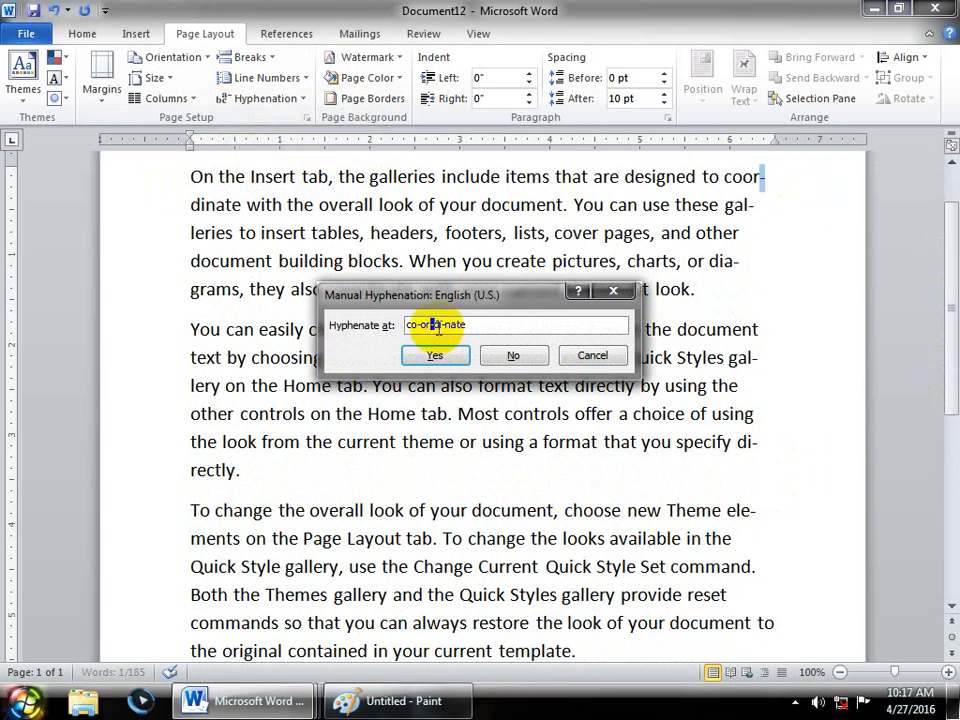
left_click(446, 363)
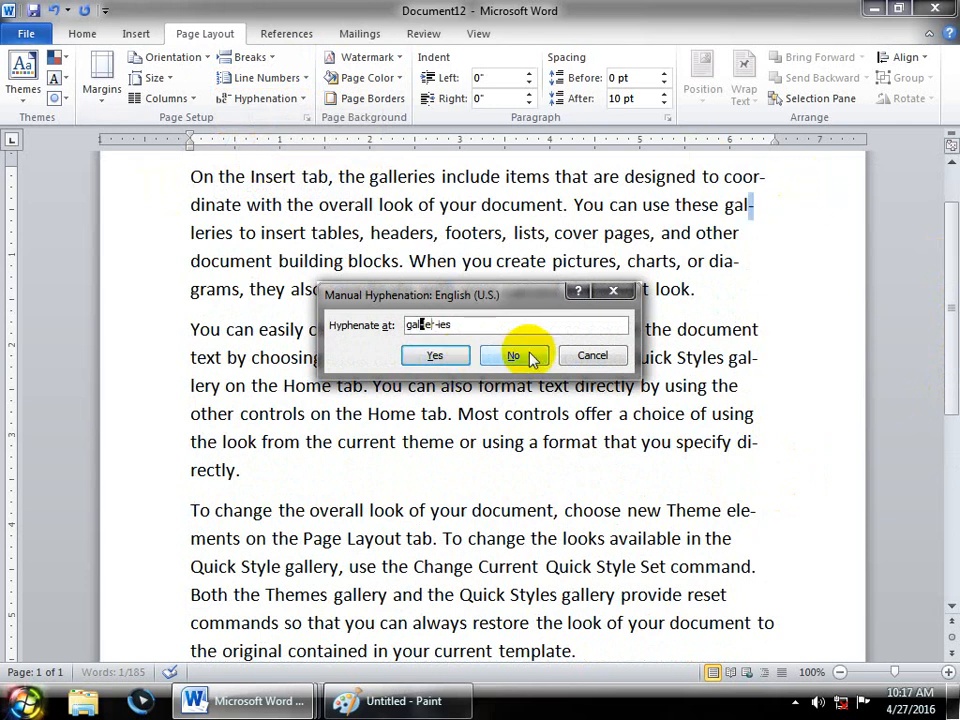
left_click(458, 360)
left_click(519, 359)
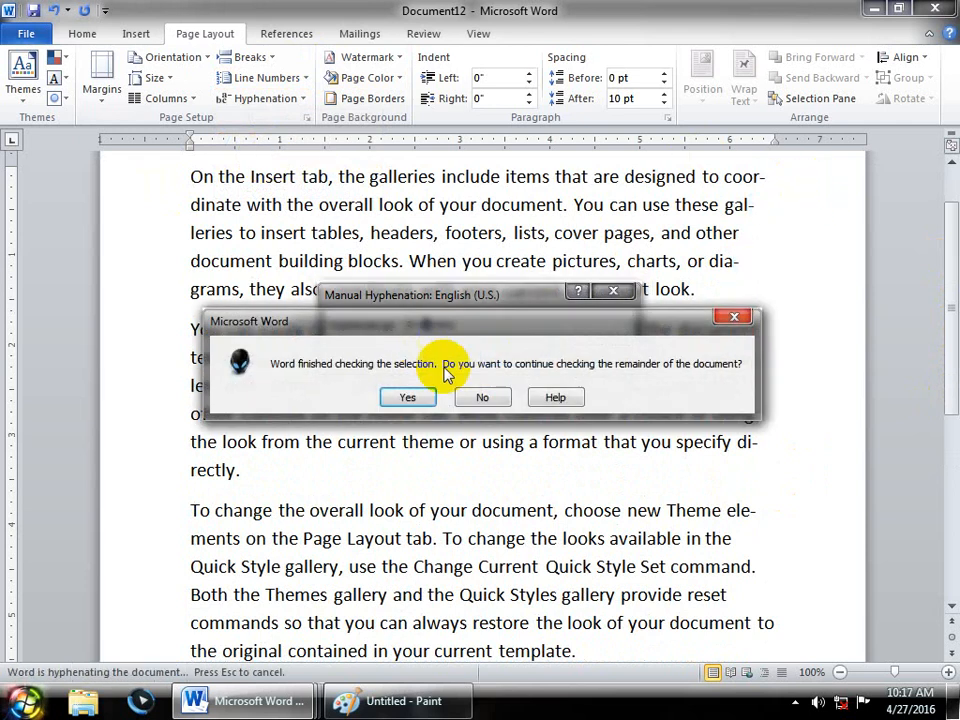
left_click(436, 401)
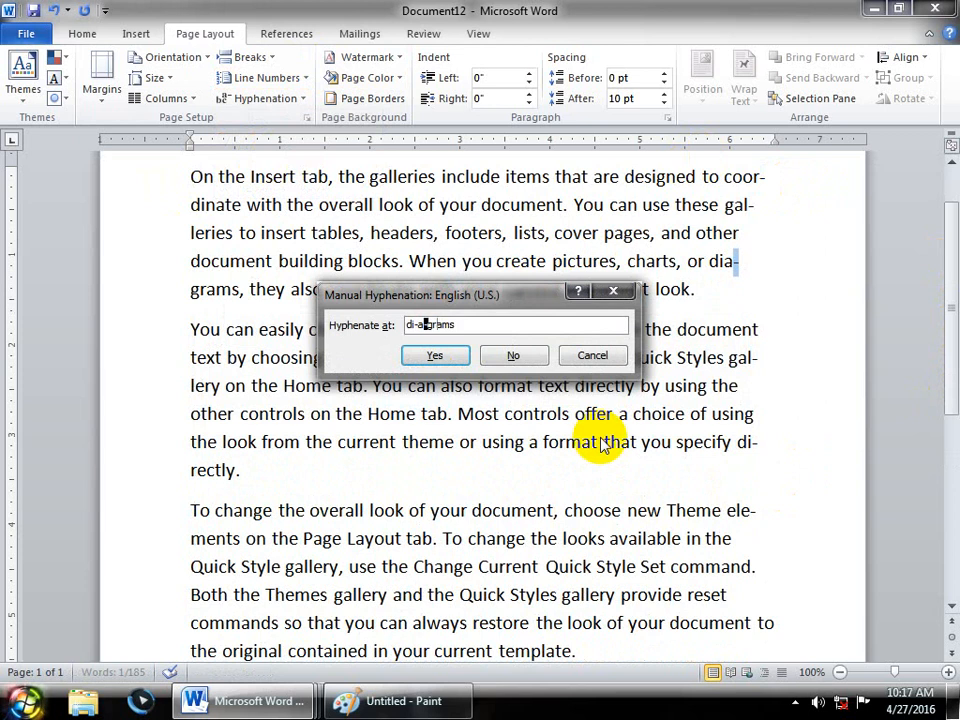
left_click(513, 358)
left_click(436, 356)
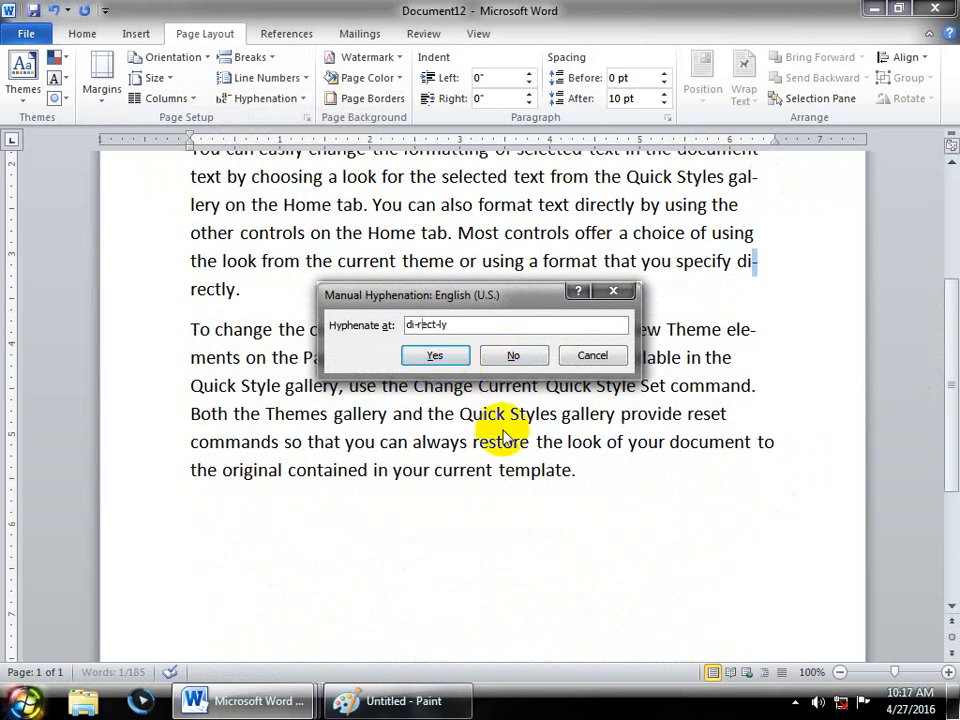
left_click(434, 357)
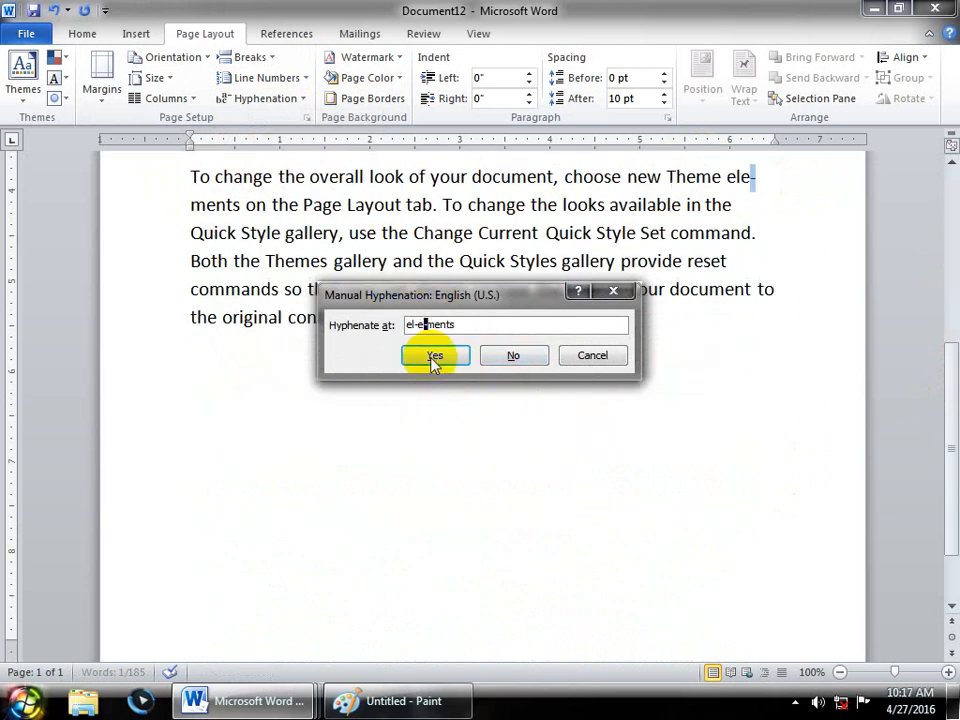
left_click(434, 357)
left_click(441, 455)
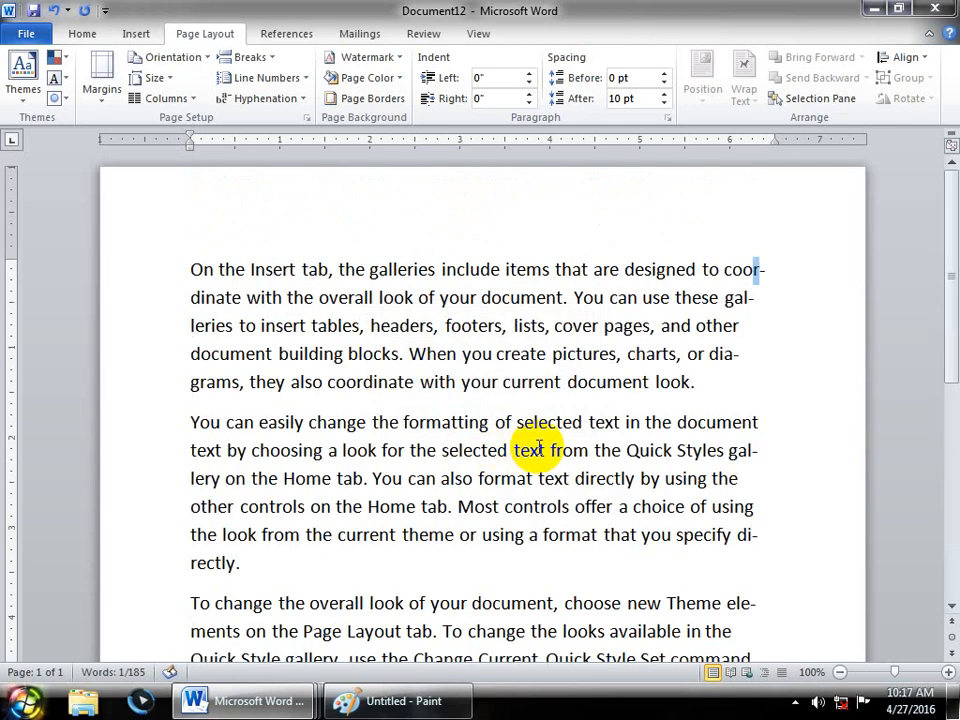
left_click(739, 326)
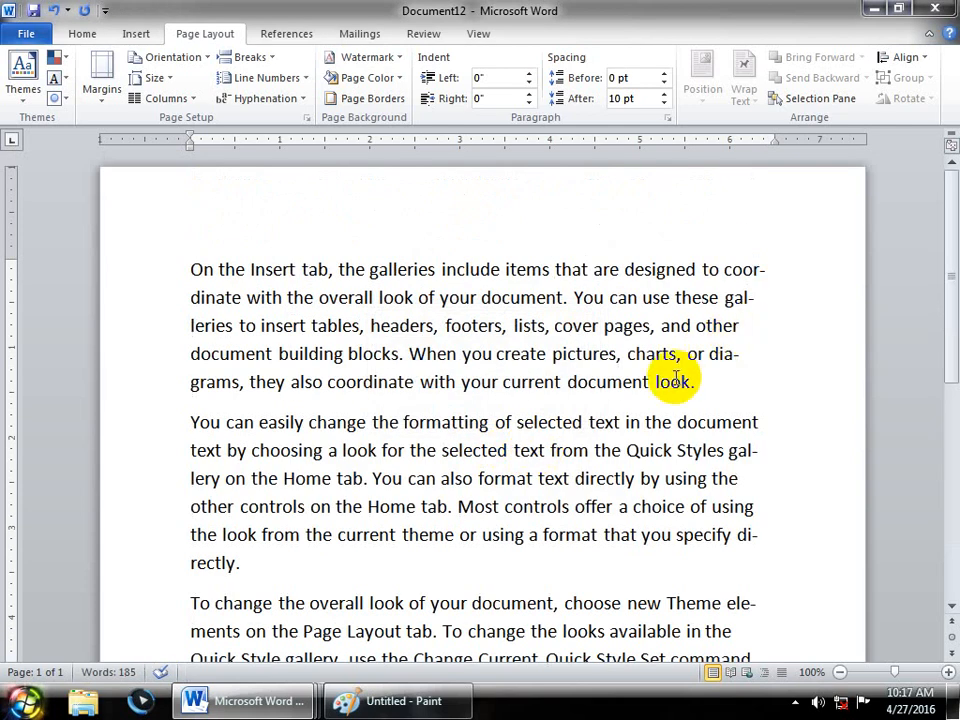
- Uncheck 'Automatically hyphenate document' in Hyphenation Options
left_click(258, 99)
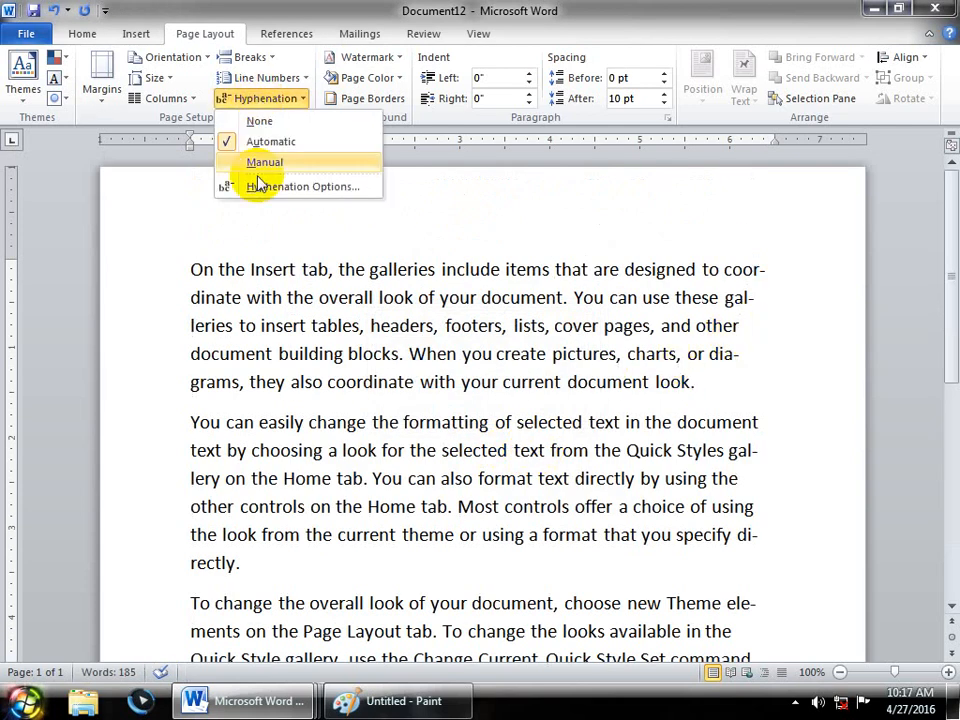
left_click(300, 186)
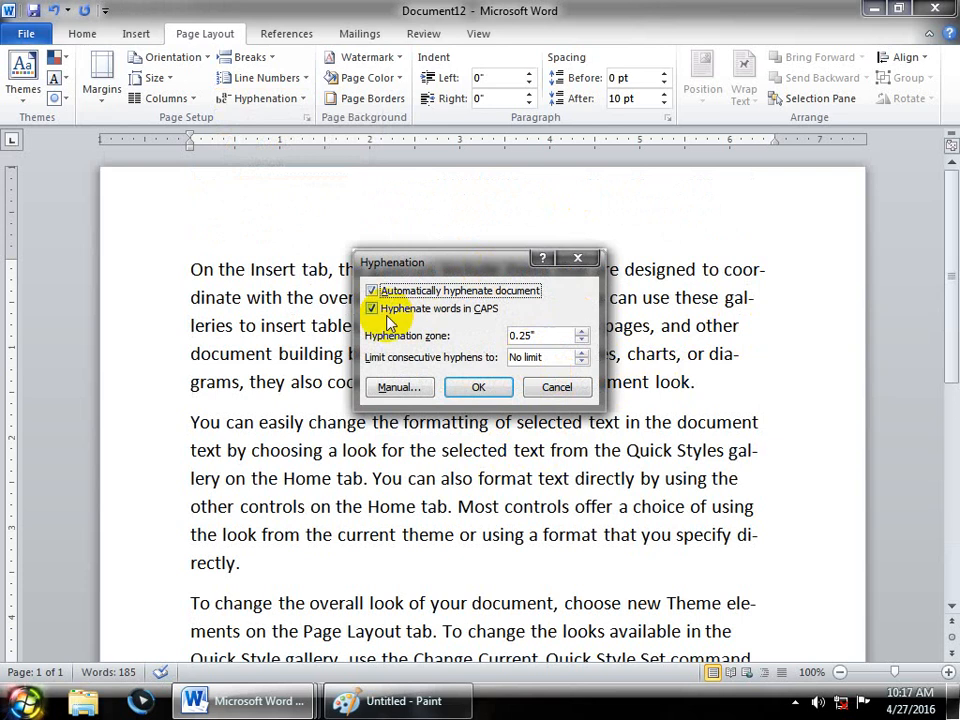
left_click(407, 290)
left_click(478, 386)
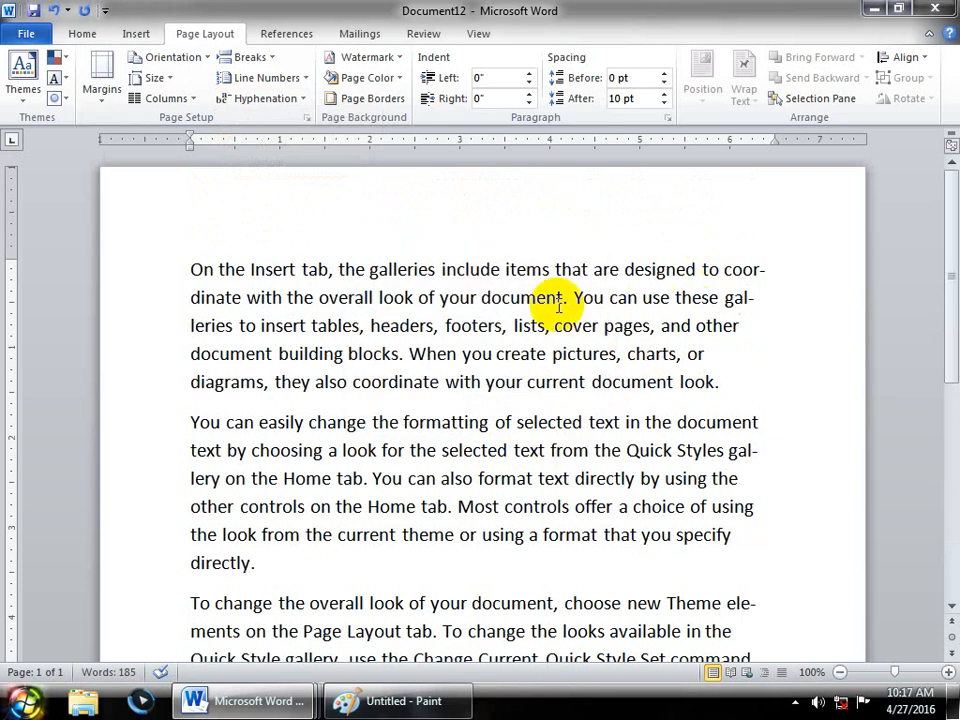
- Start manual hyphenation on the selected text, then cancel it, leaving diagrams unbroken
left_click_drag(189, 268, 729, 418)
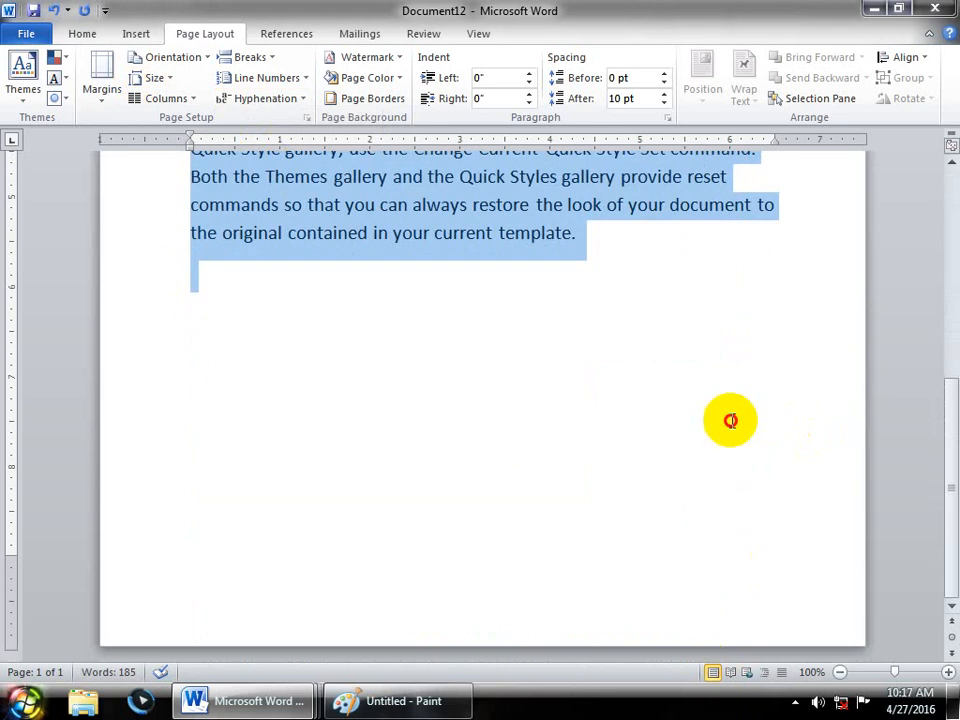
left_click(263, 98)
left_click(257, 162)
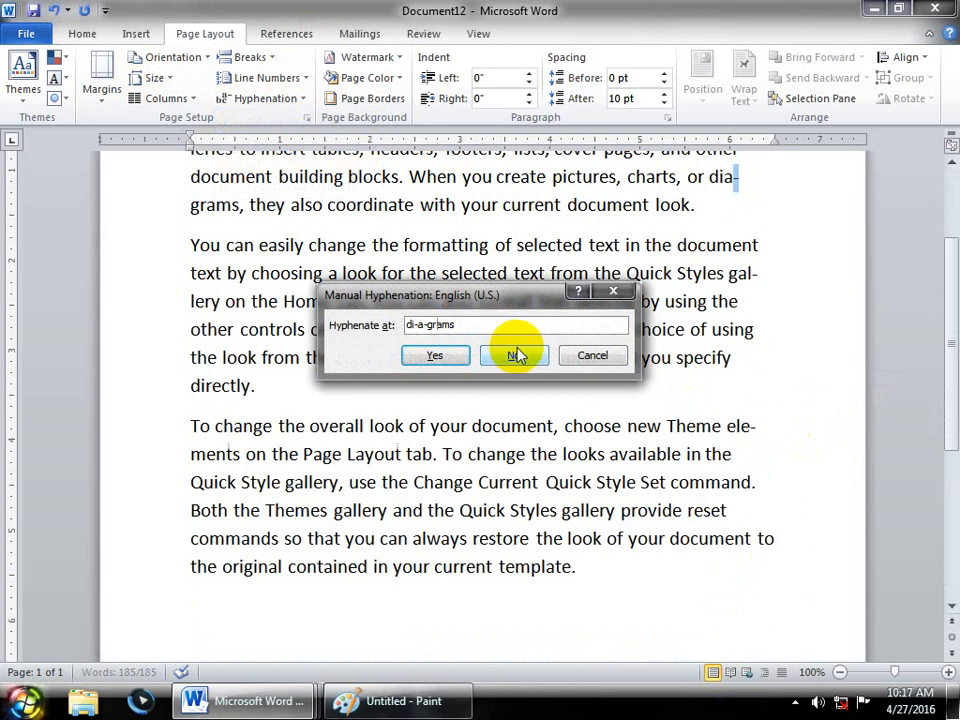
left_click(594, 356)
left_click(564, 606)
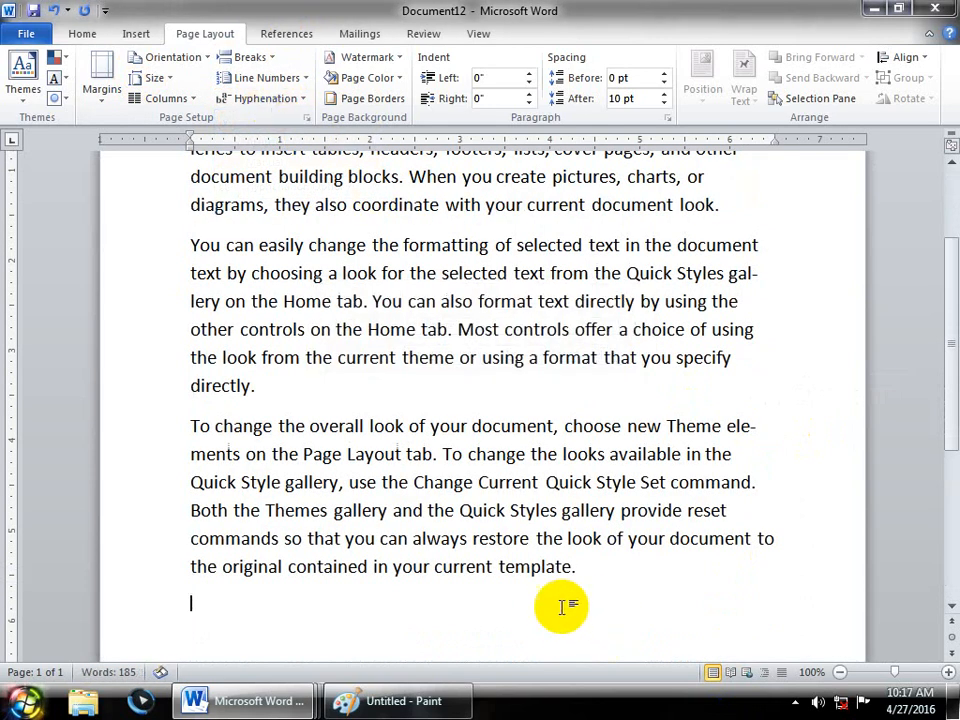
key("ctrl+a")
- Re-enable 'Automatically hyphenate document' in Hyphenation Options
left_click(260, 98)
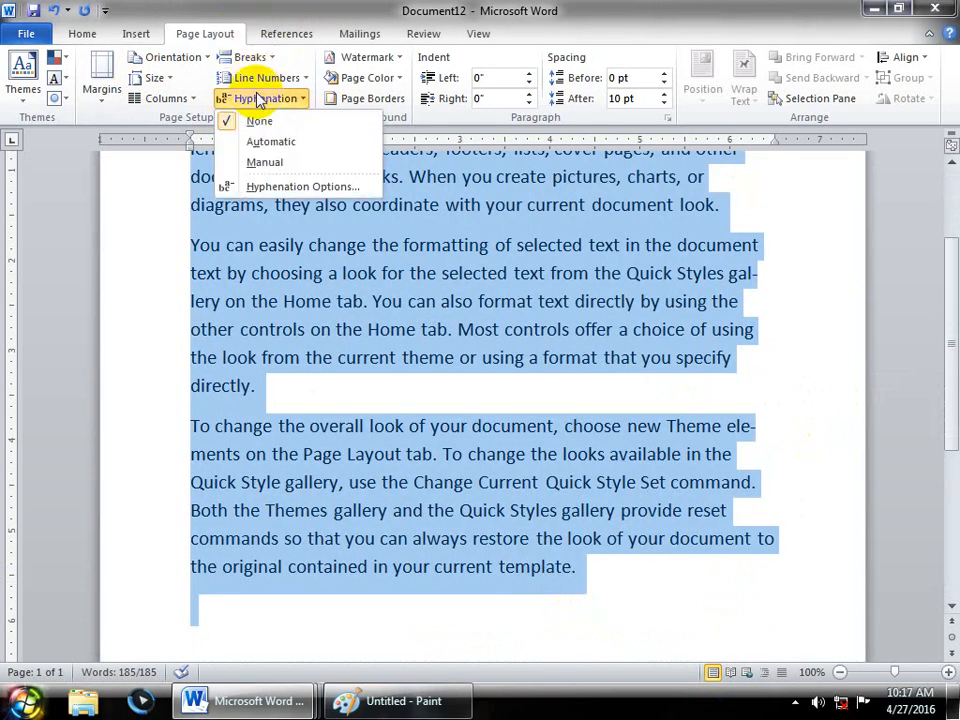
left_click(292, 186)
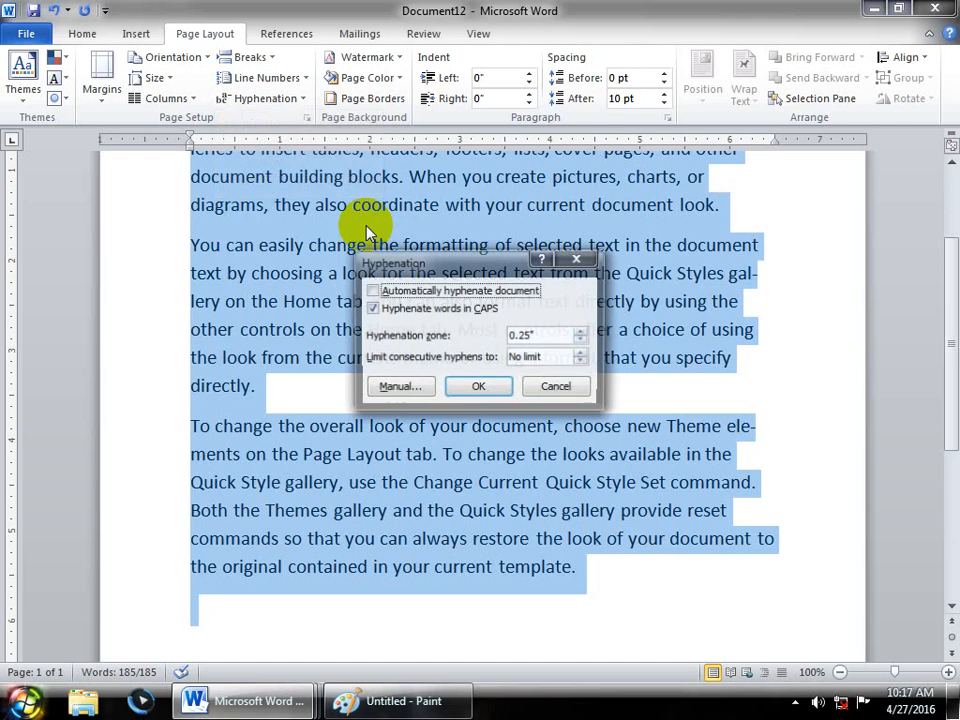
left_click(413, 290)
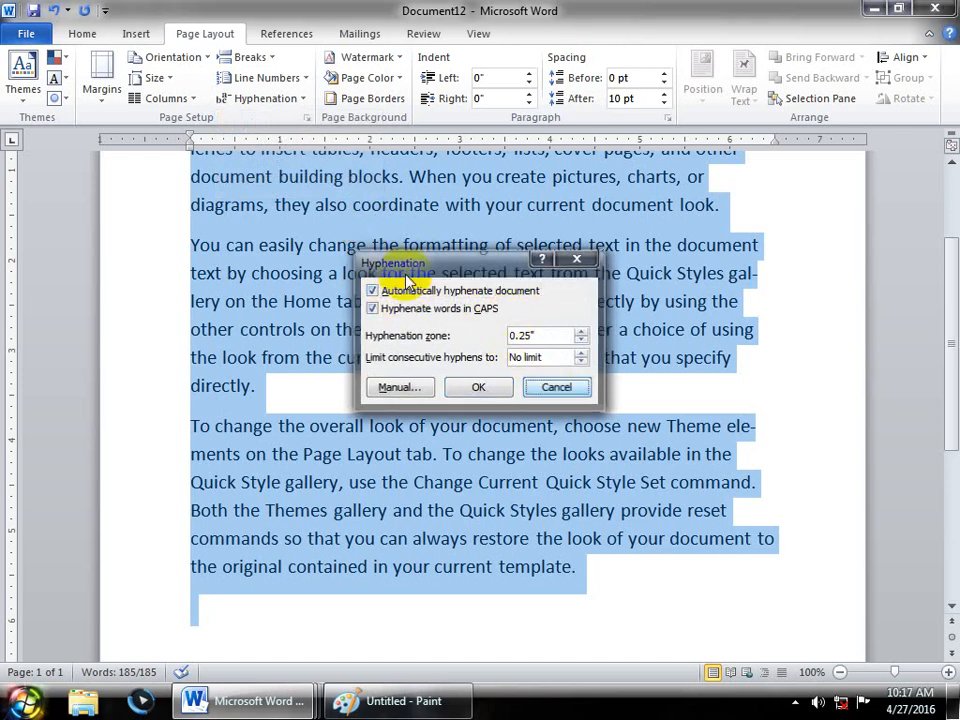
key("Return")
left_click(262, 78)
left_click(279, 79)
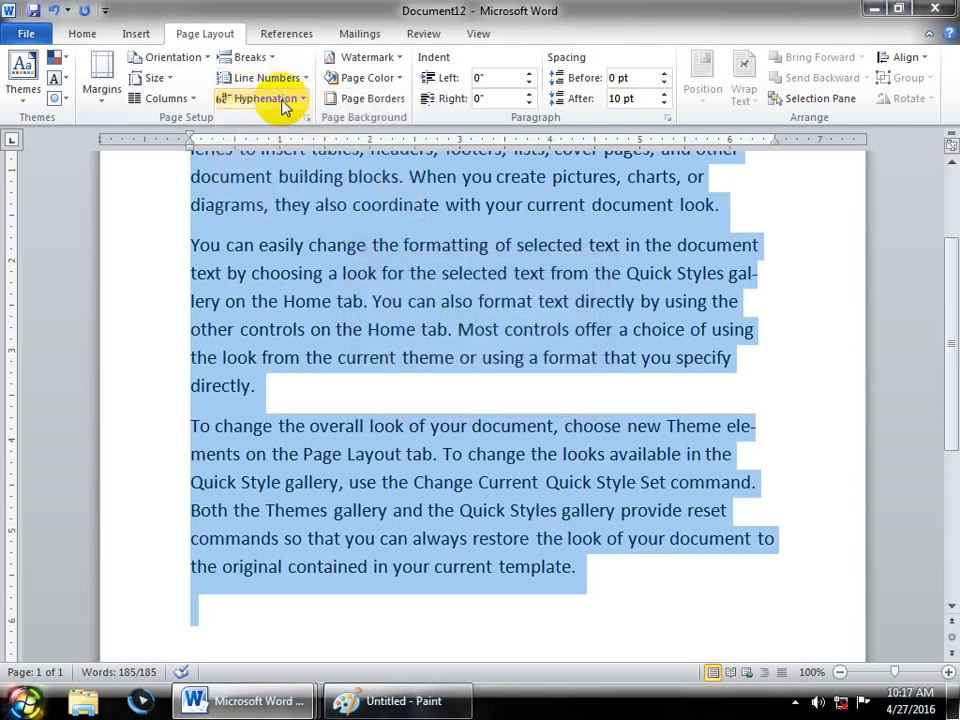
left_click(266, 98)
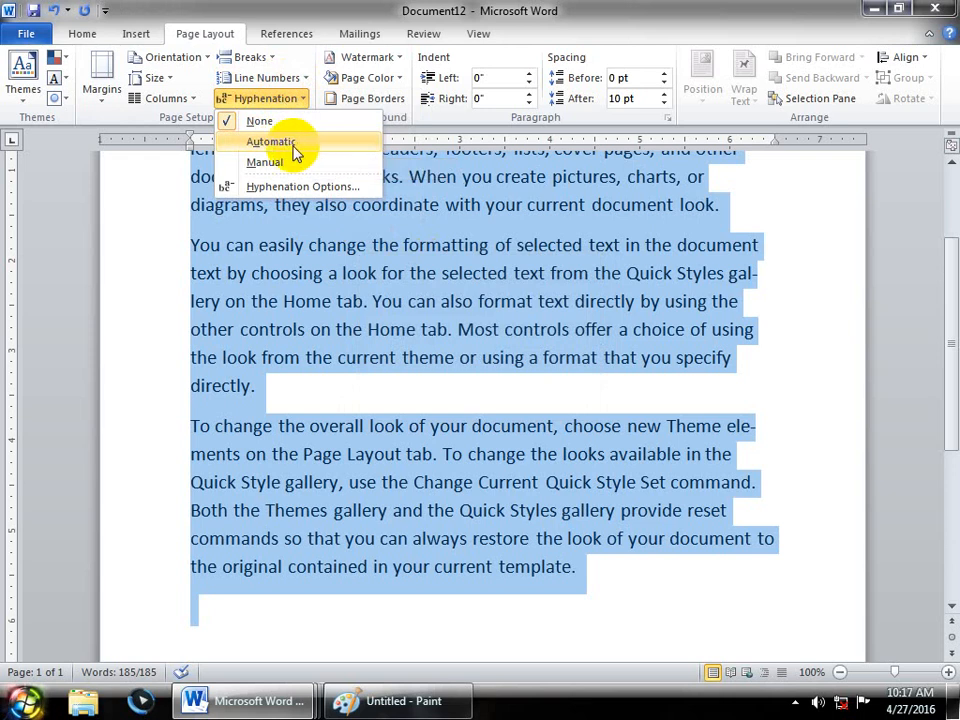
left_click(262, 186)
left_click(395, 291)
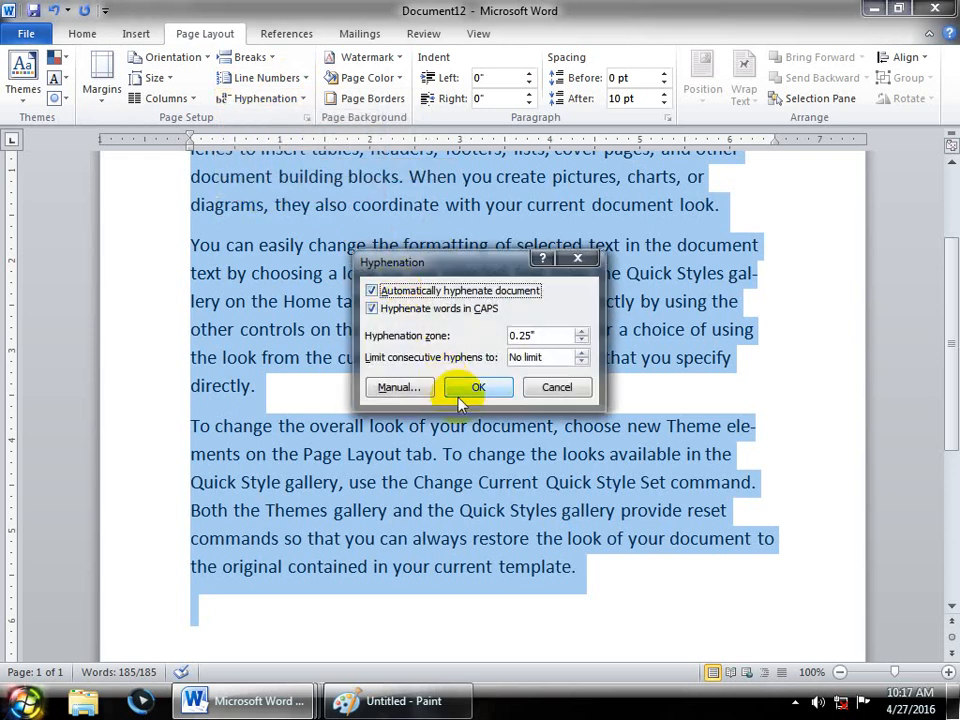
left_click(468, 388)
- Uncheck automatic hyphenation again, removing the automatic hyphens
left_click(283, 99)
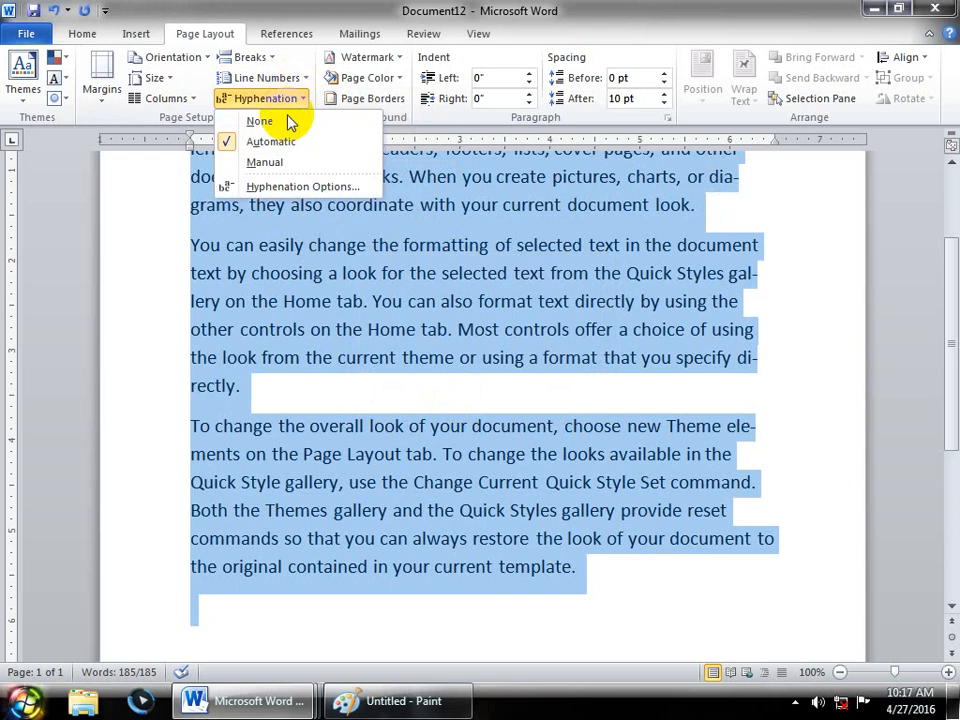
left_click(306, 186)
left_click(371, 291)
left_click(480, 392)
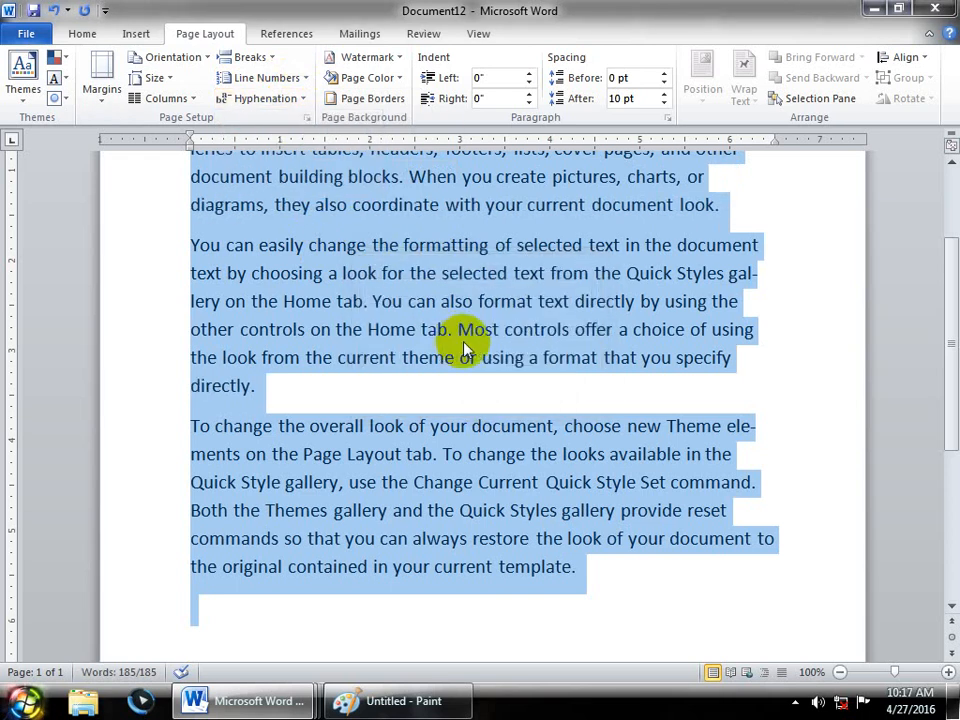
scroll(453, 333, "up", 1)
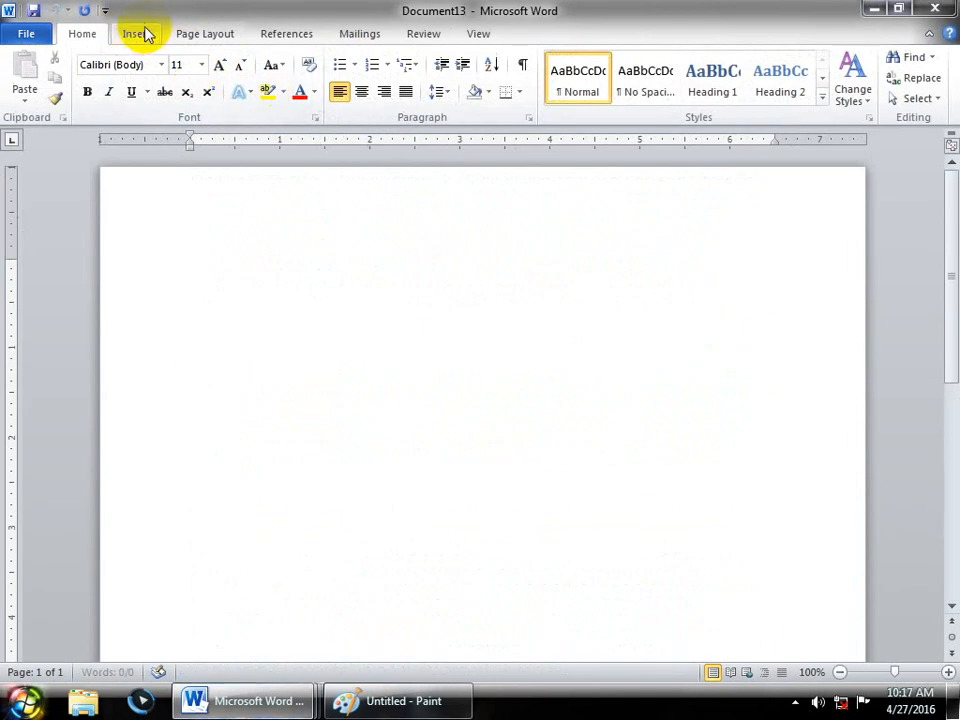
- Expand =rand() into sample paragraphs, enlarge their font, and hyphenate automatically
left_click(137, 33)
left_click(178, 32)
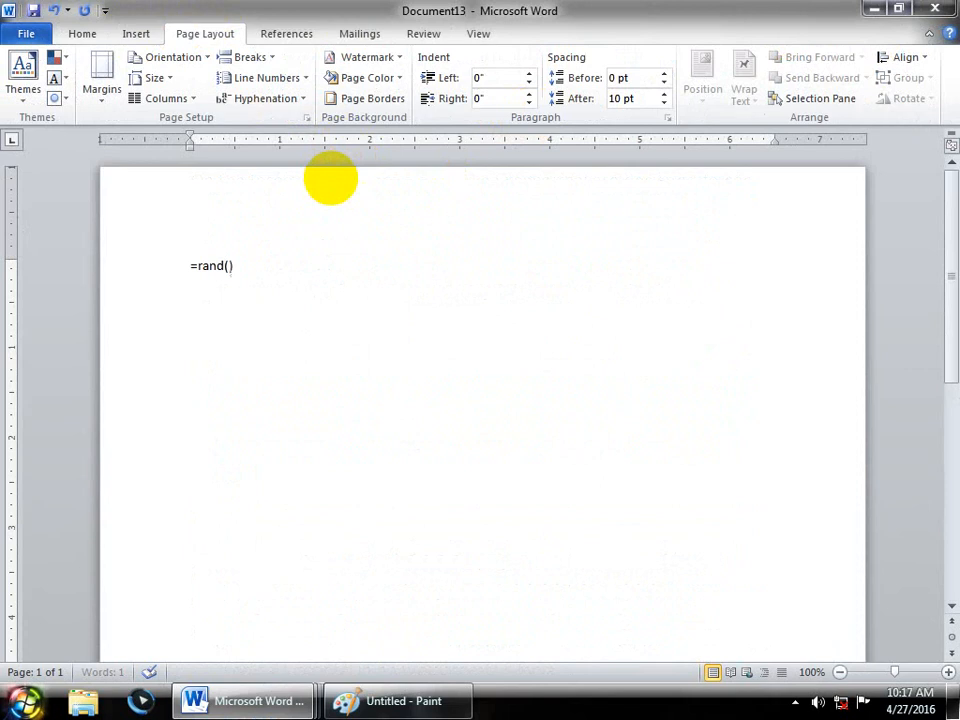
key("Return")
key("ctrl+a")
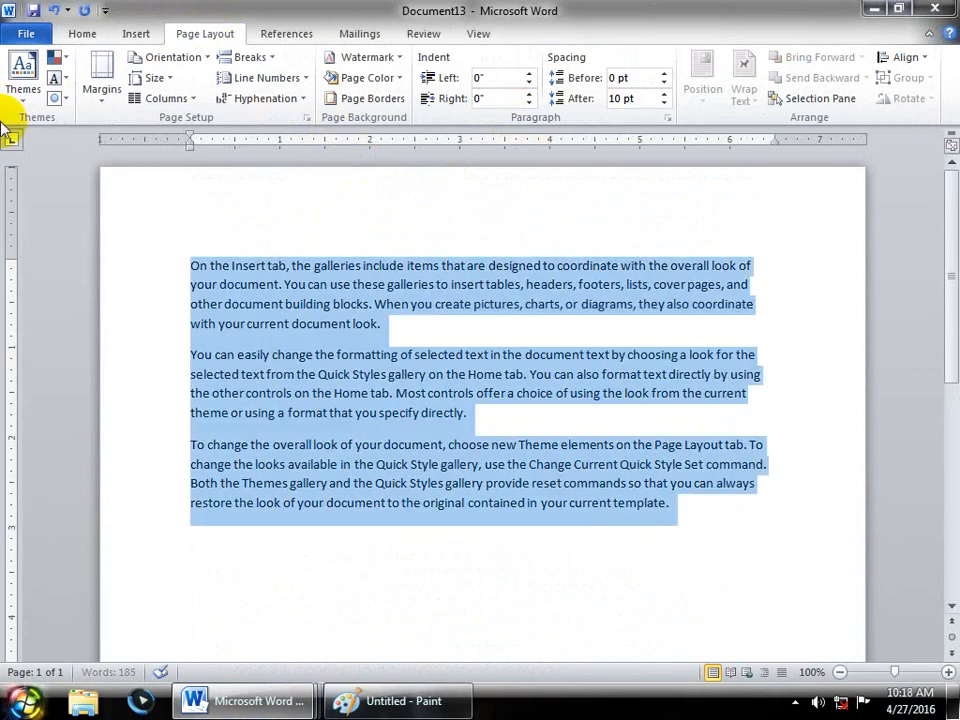
key("ctrl+shift+period")
key("ctrl+shift+period")
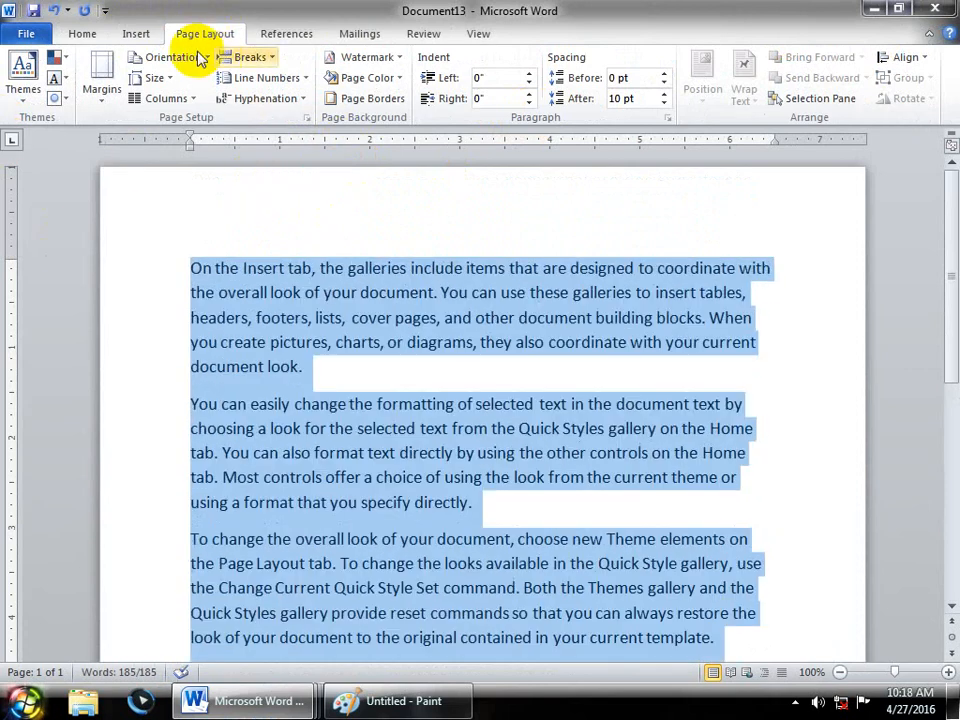
left_click(278, 100)
left_click(285, 143)
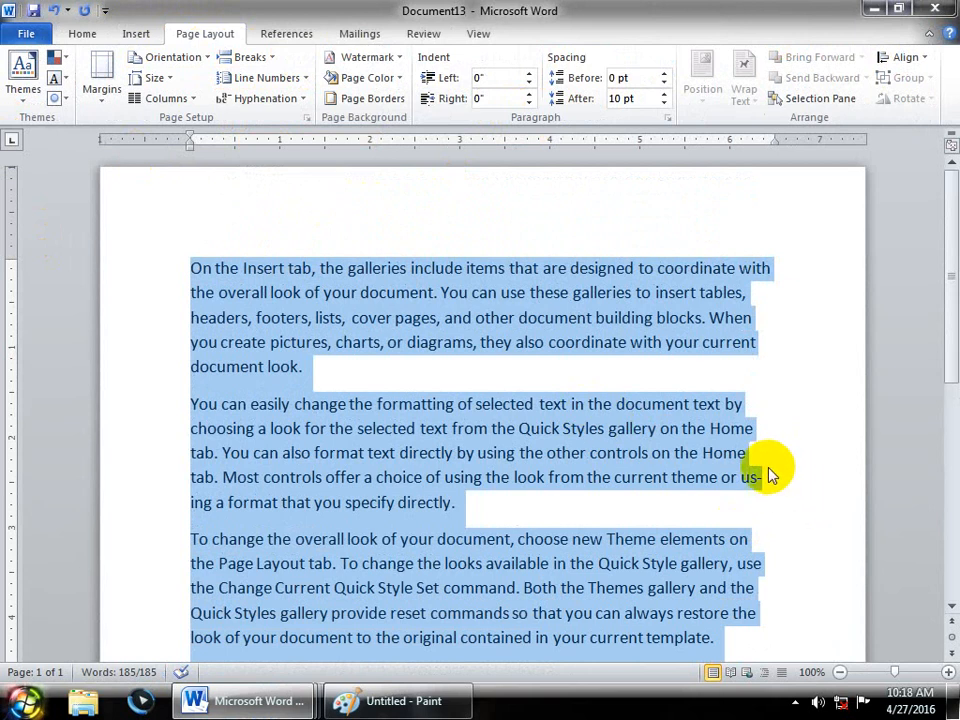
- Turn automatic hyphenation off in Hyphenation Options and recheck the setting
left_click(276, 99)
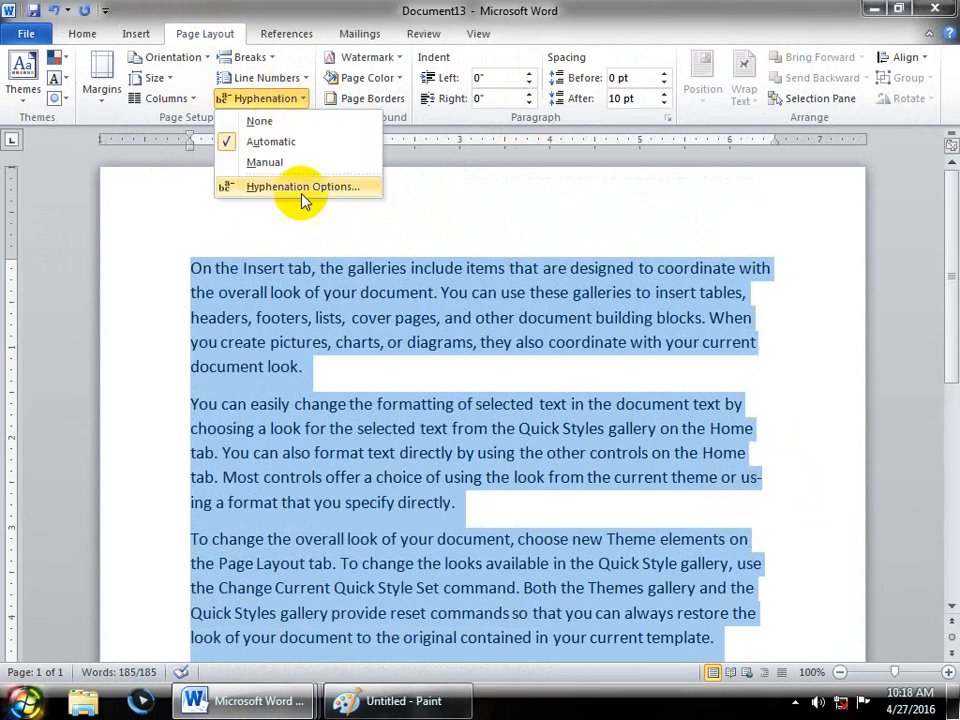
left_click(300, 186)
left_click(372, 291)
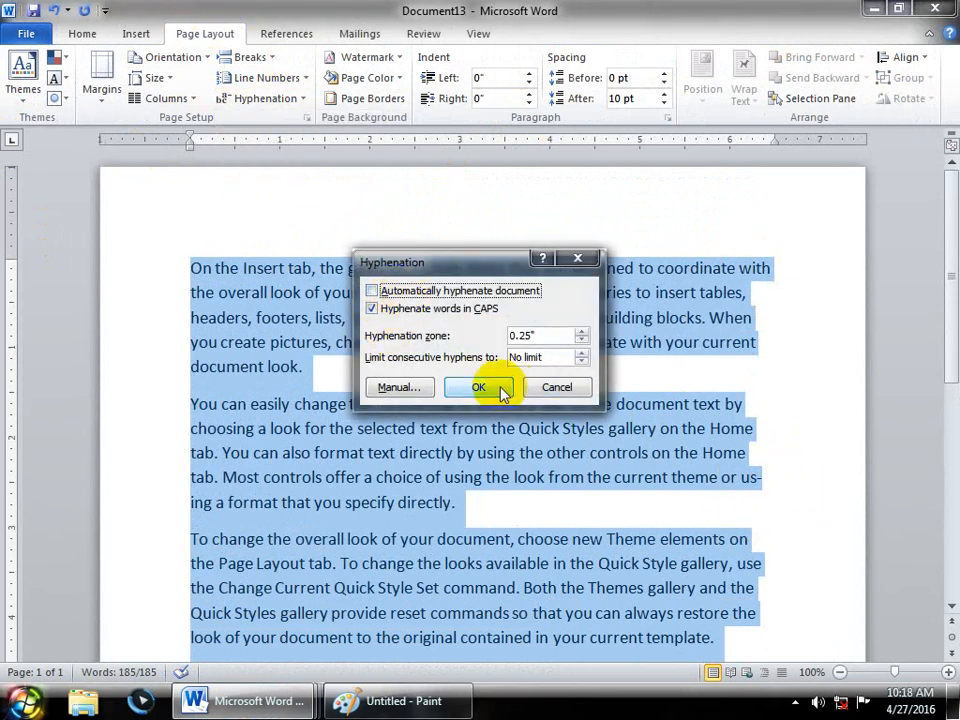
left_click(500, 389)
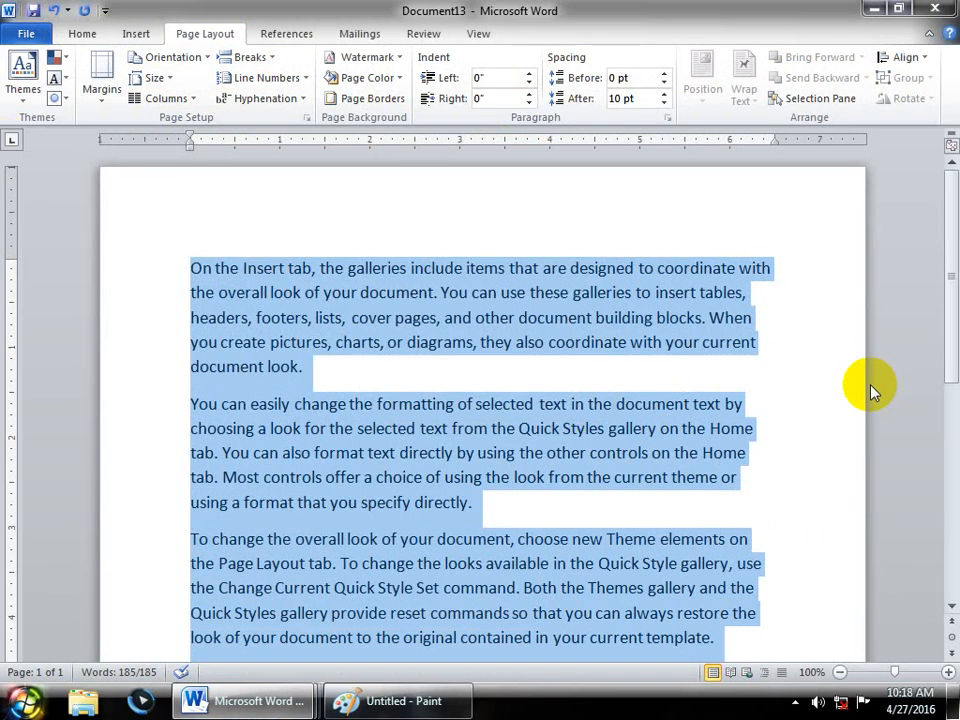
left_click(278, 98)
left_click(285, 187)
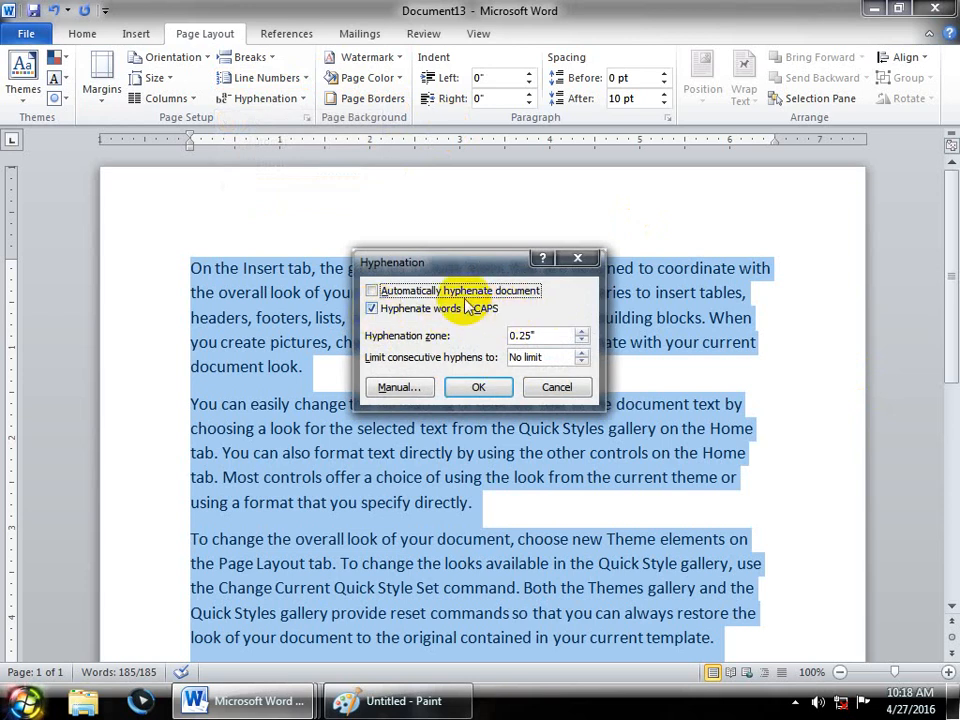
left_click(560, 387)
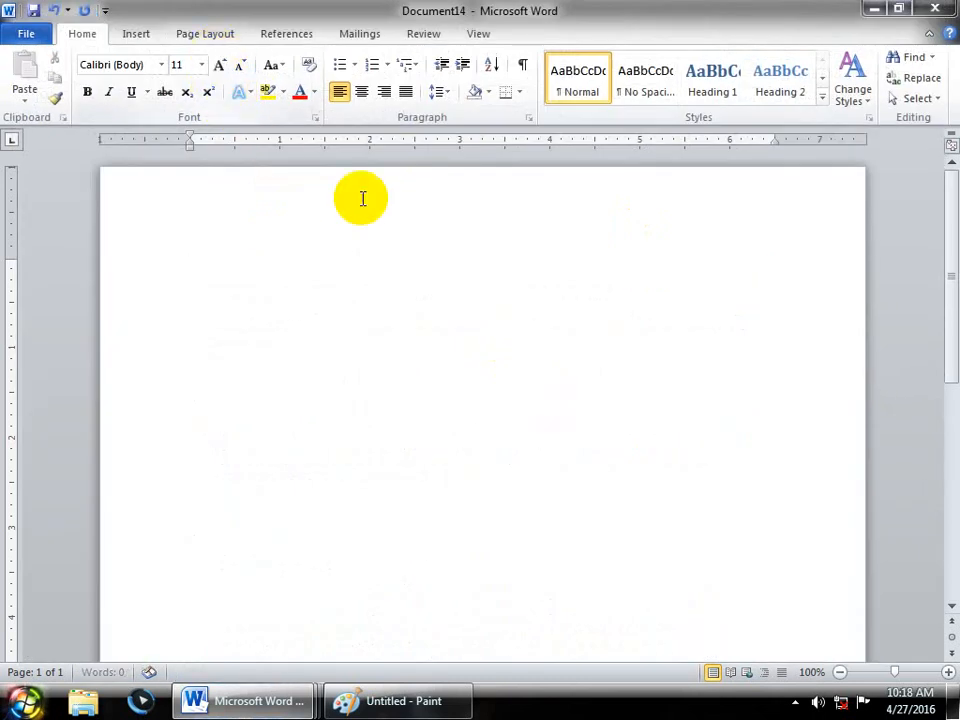
- Set Hyphenation to Automatic on the Page Layout tab, reselecting it once more
left_click(210, 35)
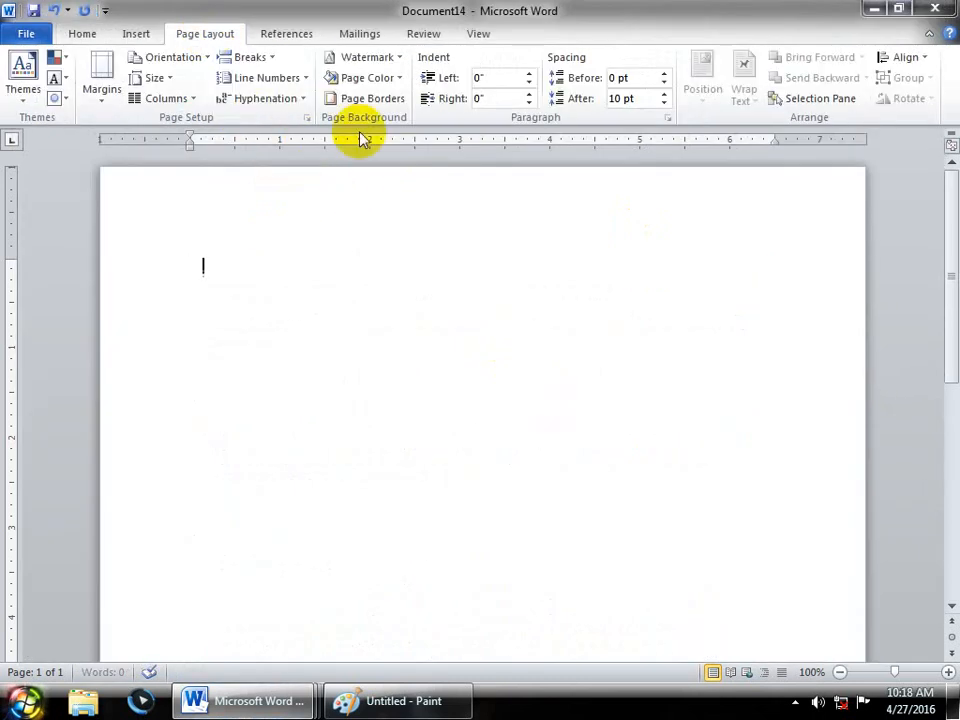
left_click(279, 98)
left_click(285, 141)
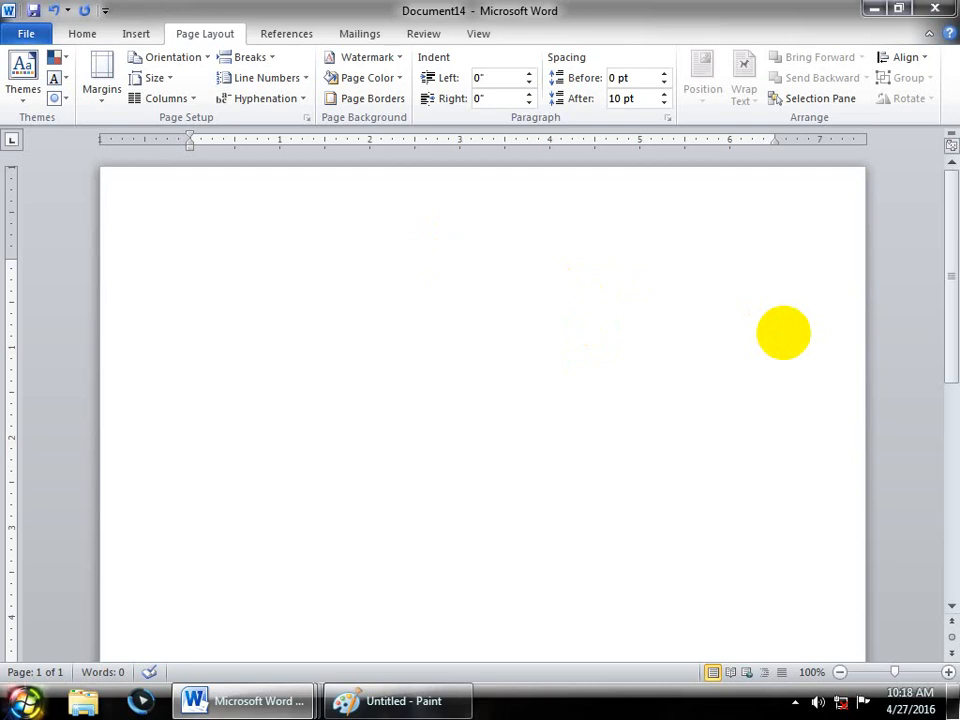
left_click(275, 97)
left_click(274, 148)
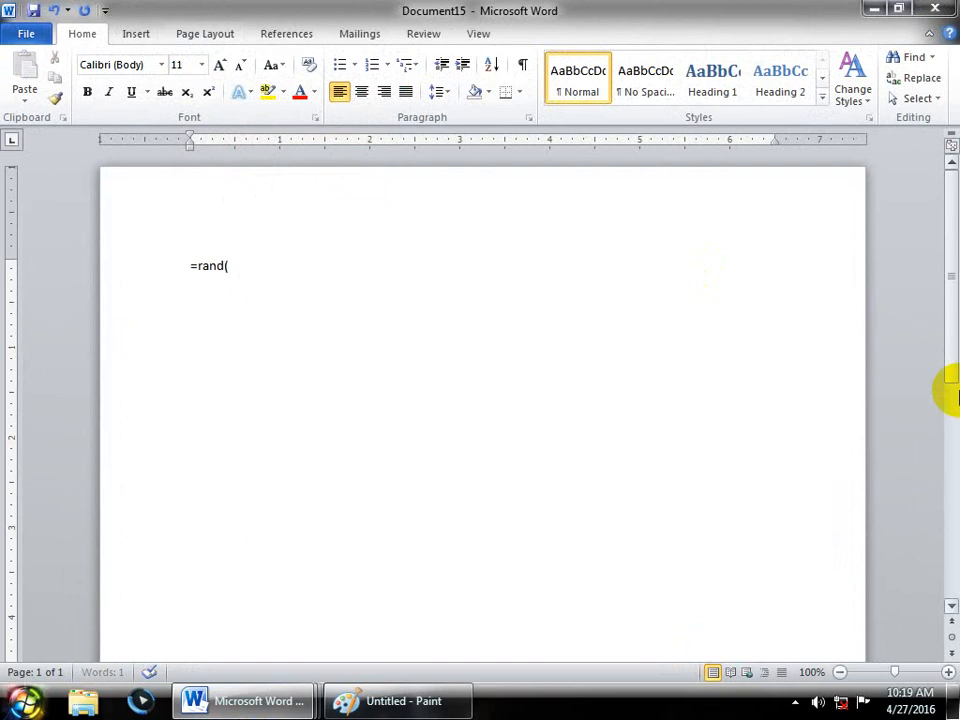
- Expand =rand() into three paragraphs at 16 pt with automatic hyphenation
type(")")
key("Return")
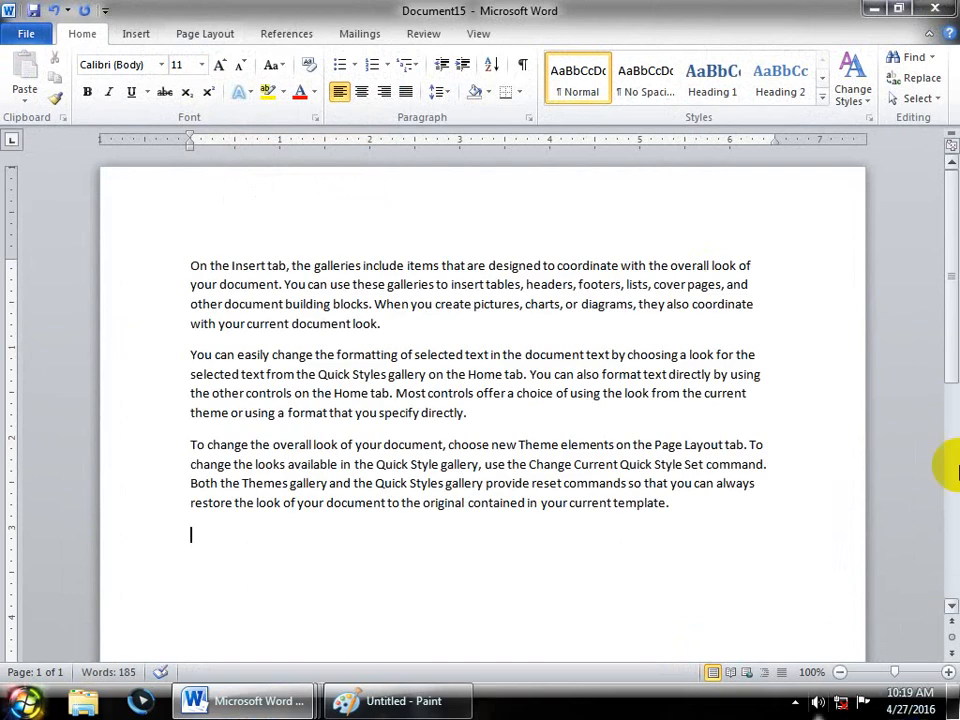
left_click_drag(677, 506, 5, 141)
key("ctrl+shift+period")
key("ctrl+shift+period")
key("ctrl+shift+period")
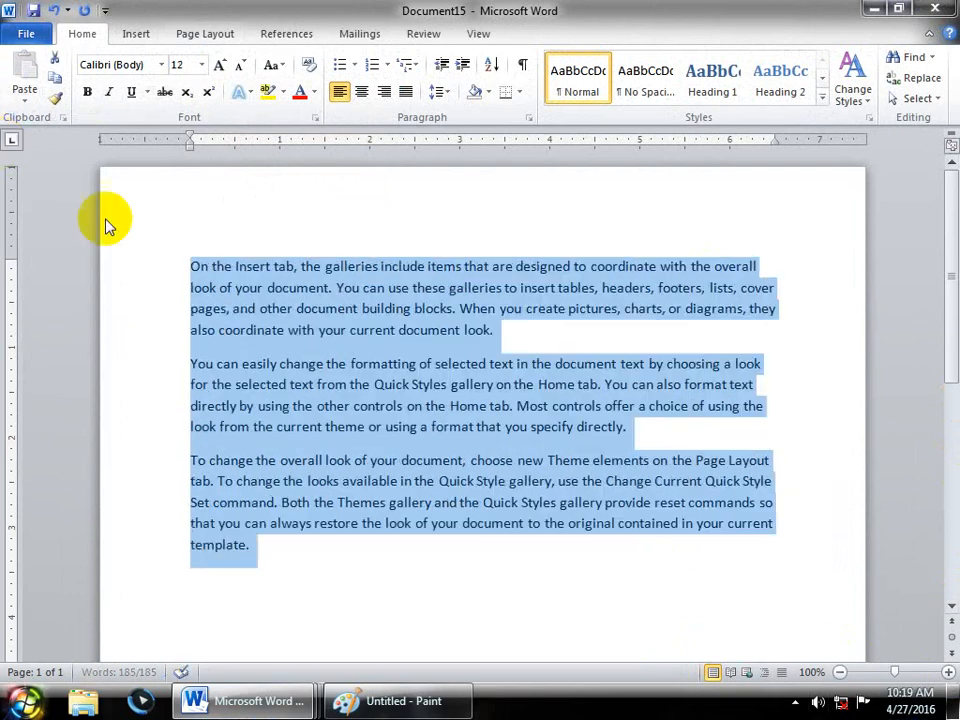
left_click(183, 35)
left_click(280, 99)
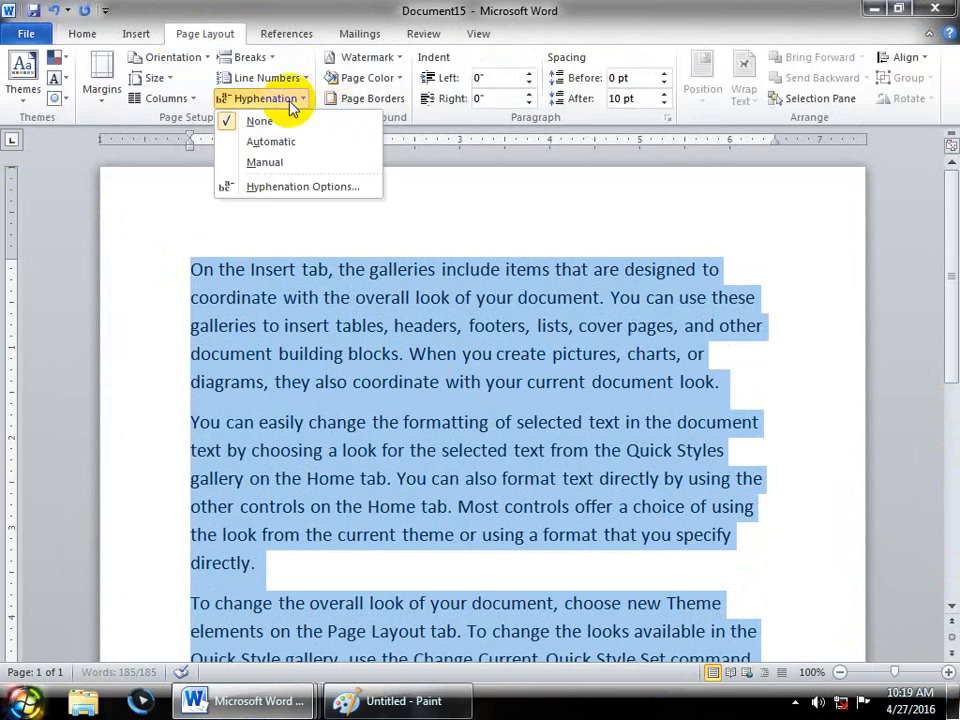
left_click(282, 145)
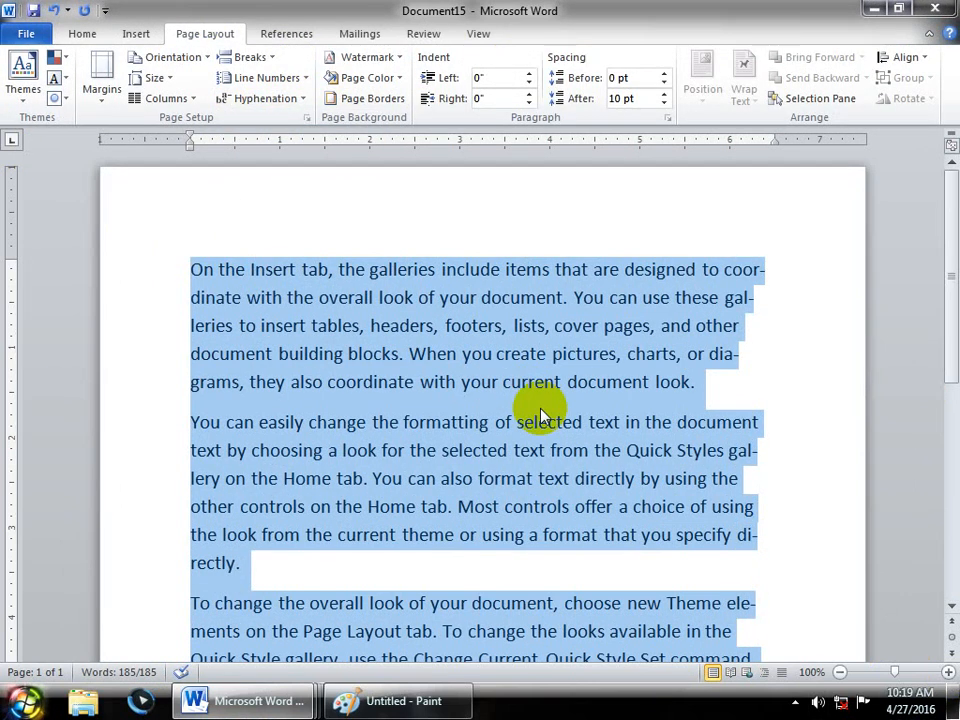
- Insert PAKISTAN directly before 'coordinate' in the first sentence
left_click(722, 269)
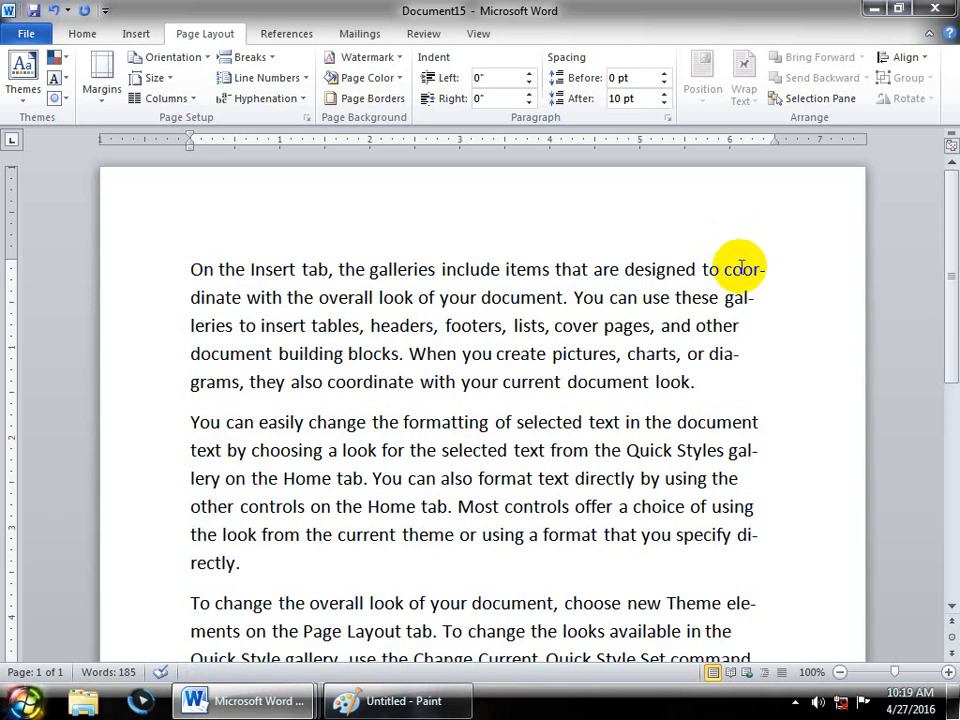
type("PAK")
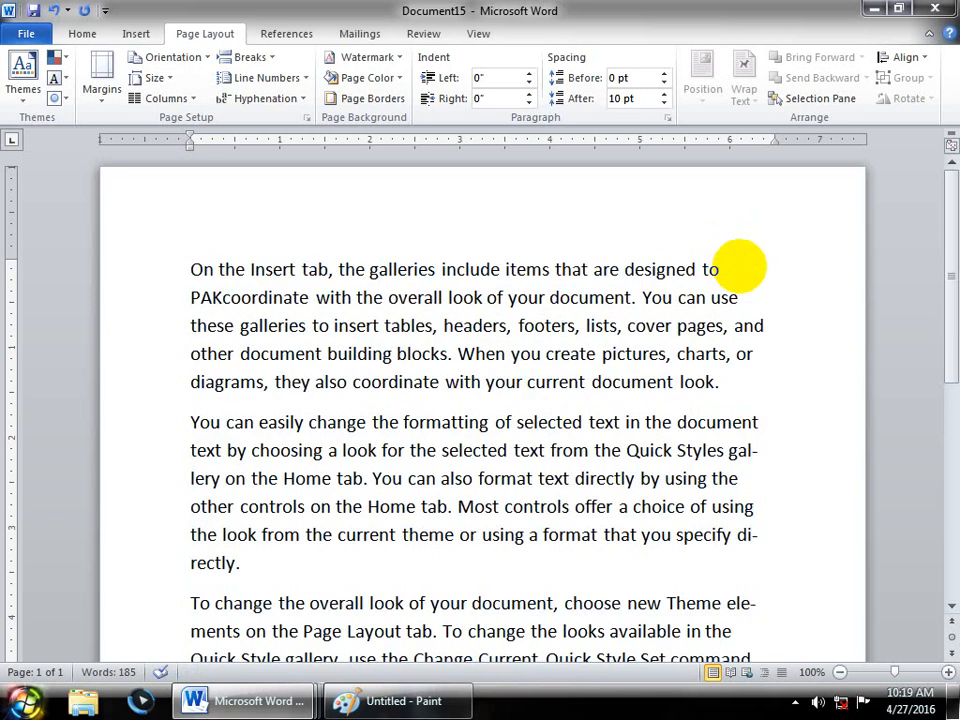
type("ISTAN")
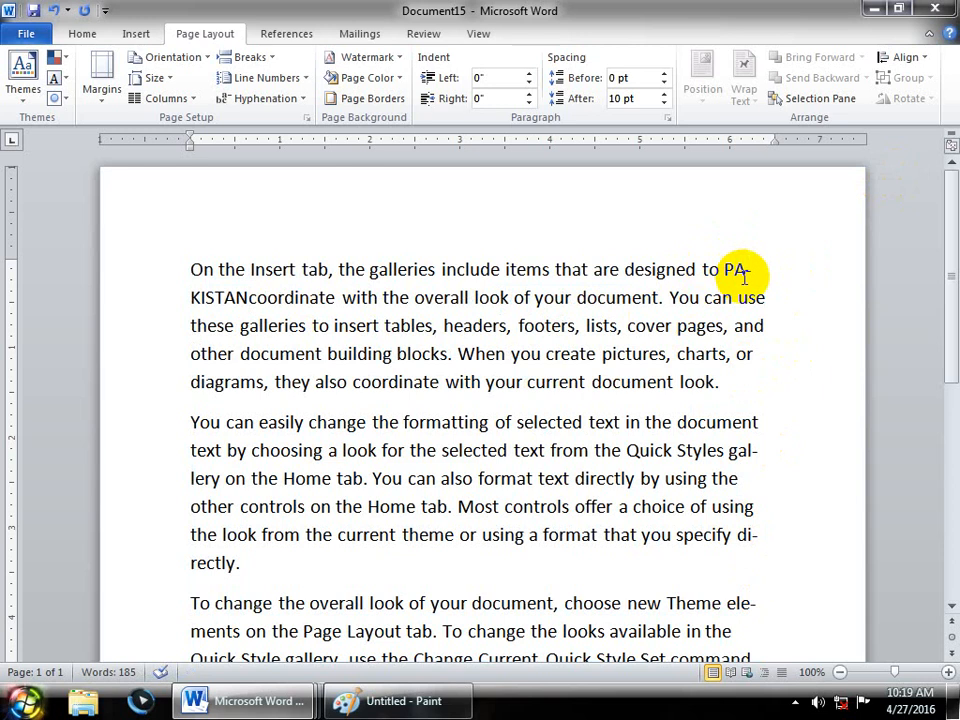
scroll(743, 277, "down", 3)
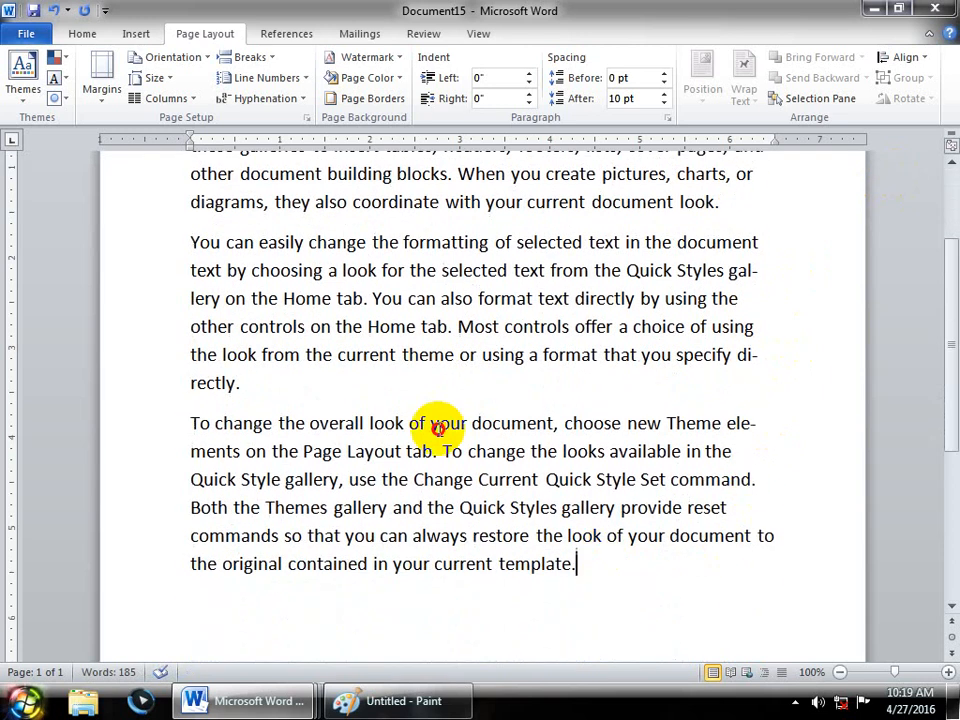
key("ctrl+a")
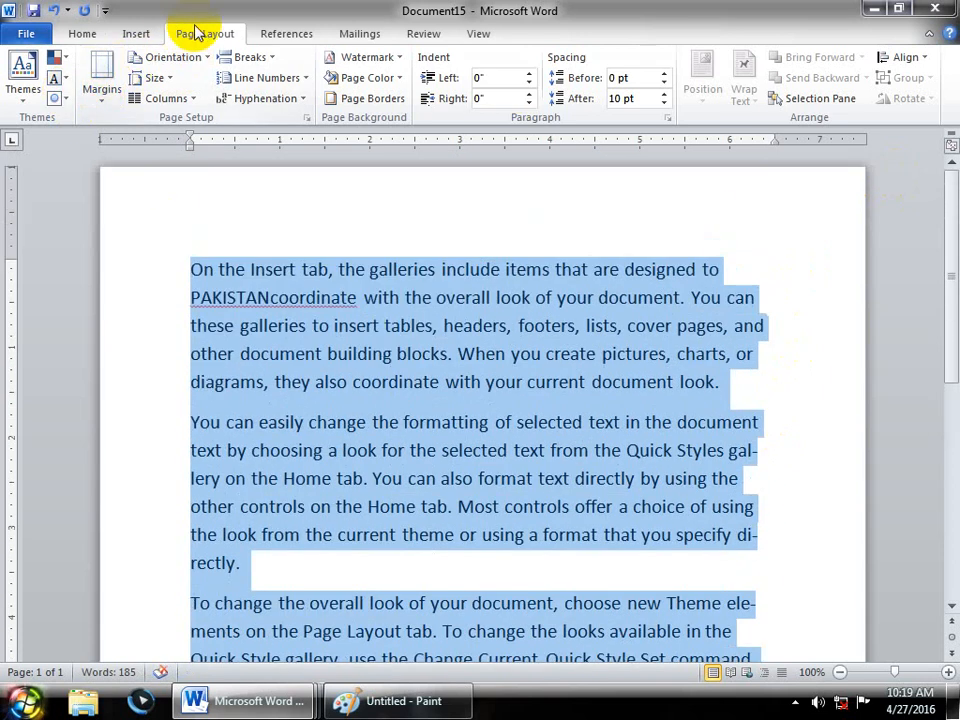
- Turn off Hyphenate words in CAPS in the Hyphenation Options
left_click(262, 98)
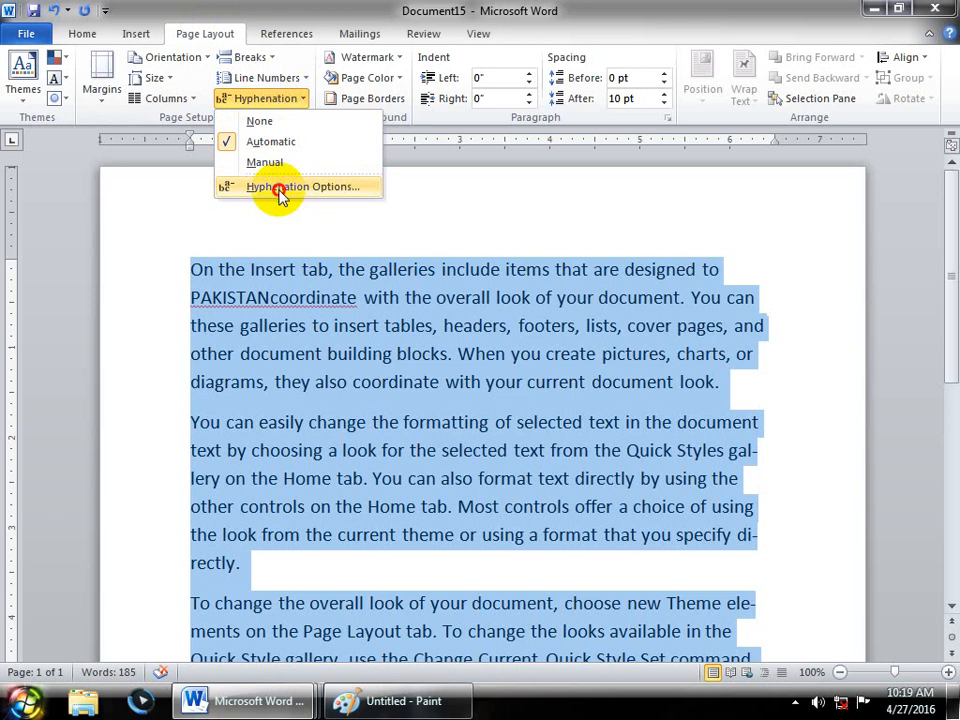
left_click(279, 188)
left_click(386, 309)
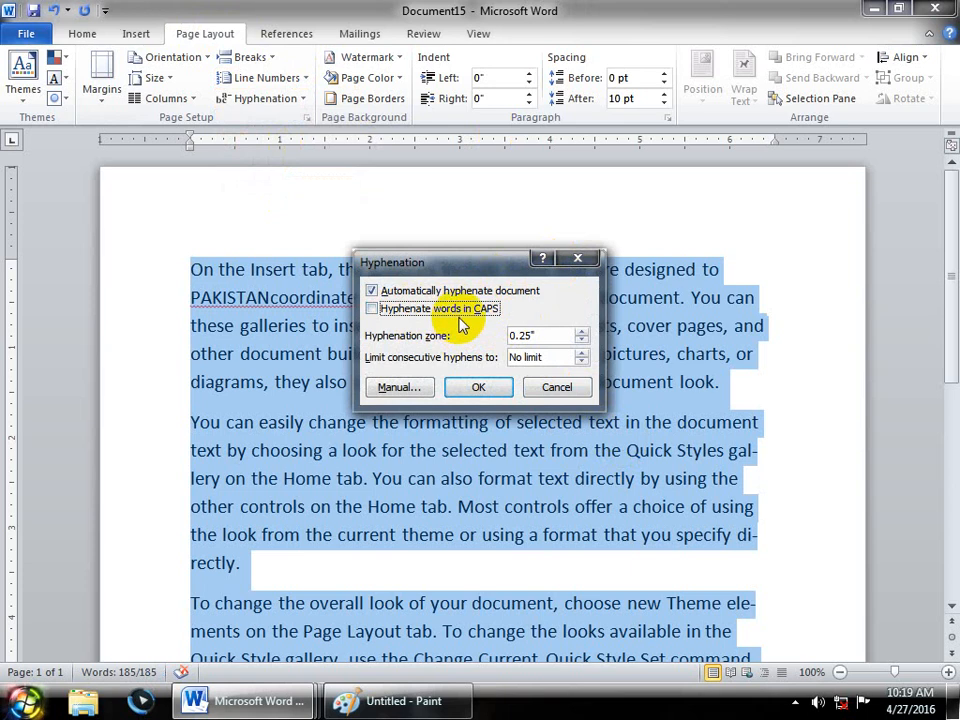
left_click(477, 386)
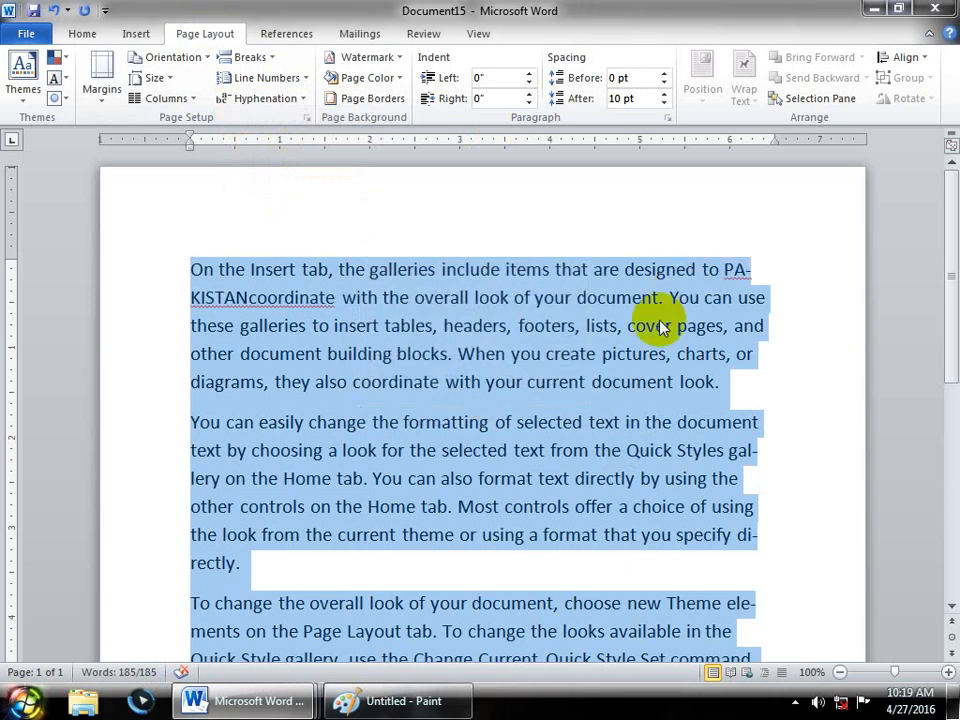
- Place the insertion point between PAKISTAN and coordinate
left_click(696, 330)
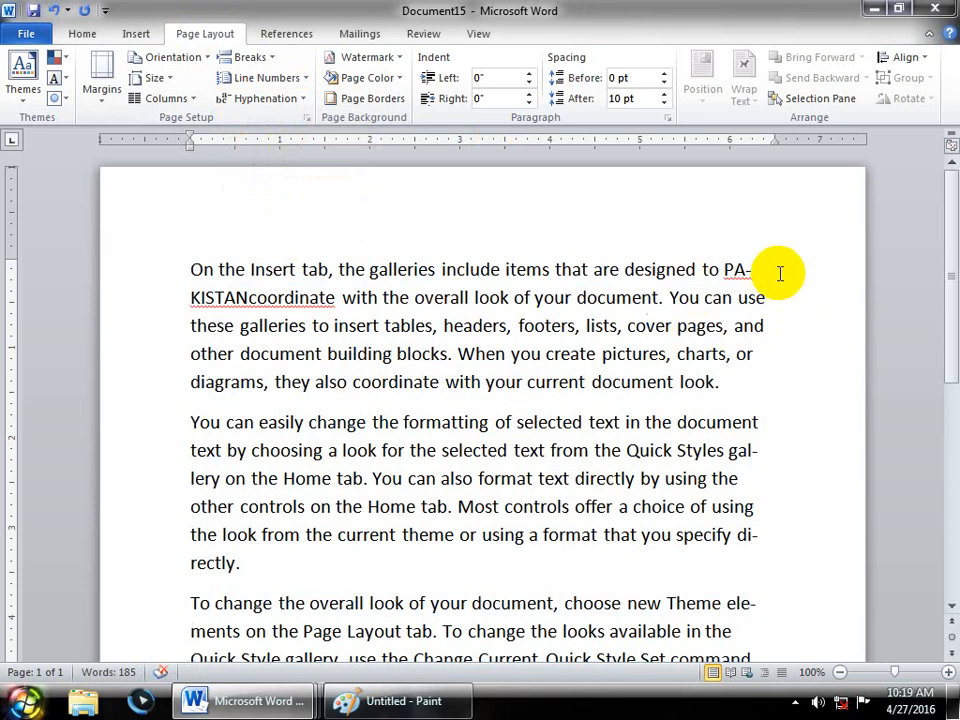
double_click(733, 269)
left_click(439, 350)
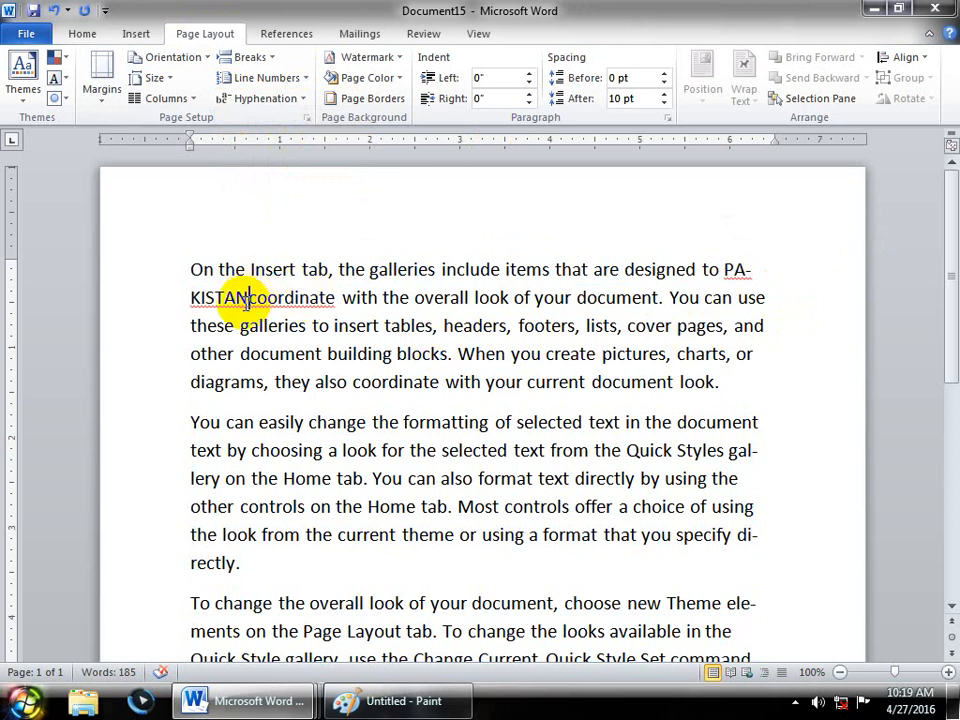
left_click(247, 298)
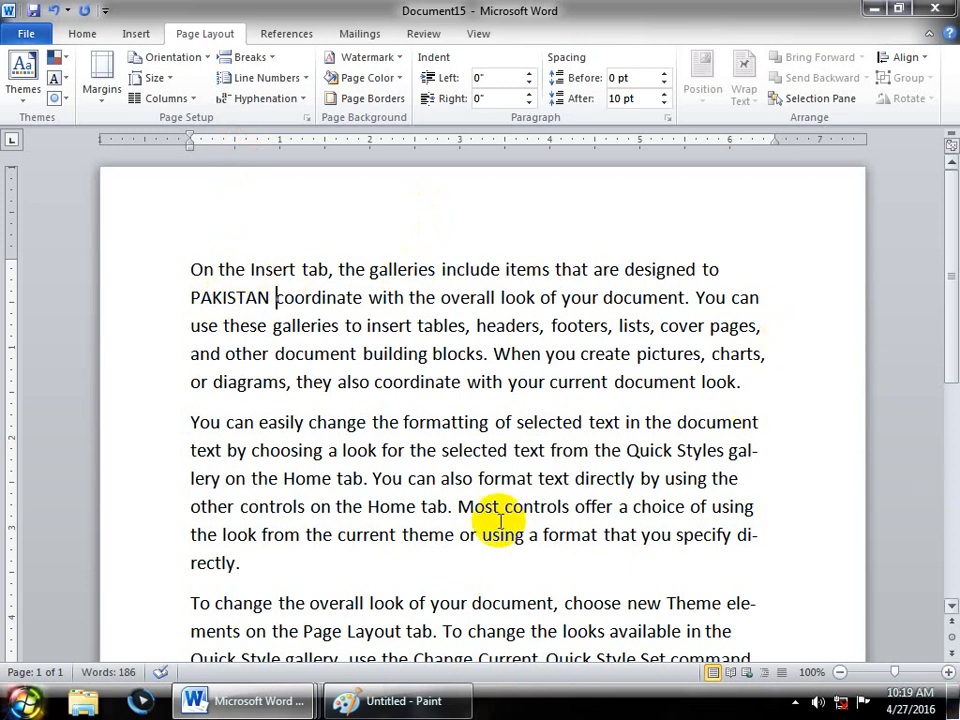
- Raise the hyphenation zone from 0.4 to 0.5 inches in Hyphenation Options
left_click_drag(274, 297, 211, 297)
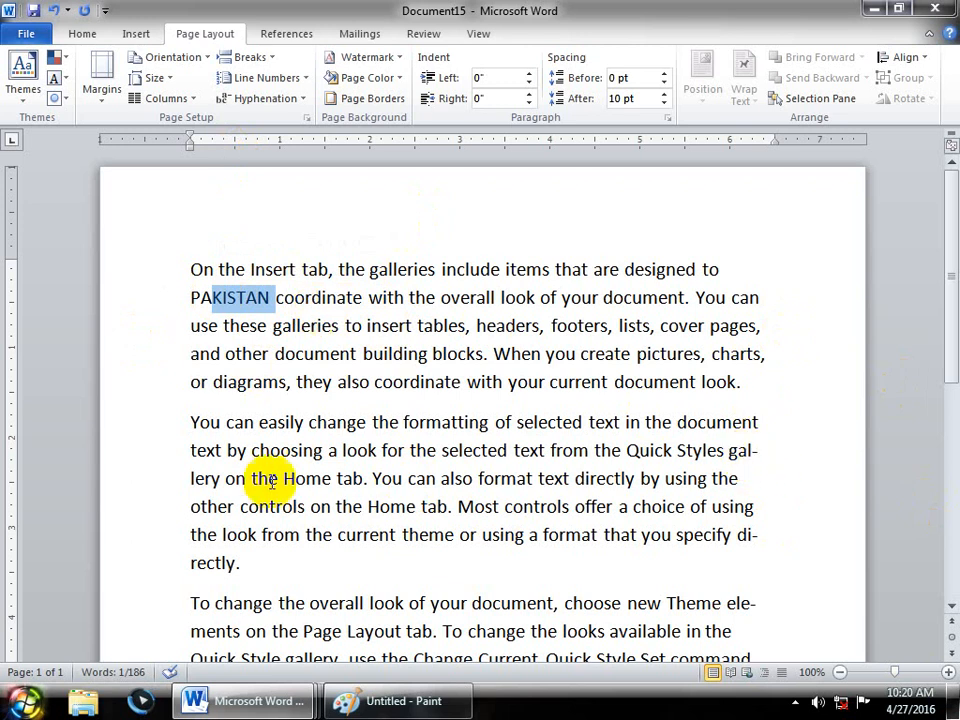
left_click(262, 98)
left_click(300, 186)
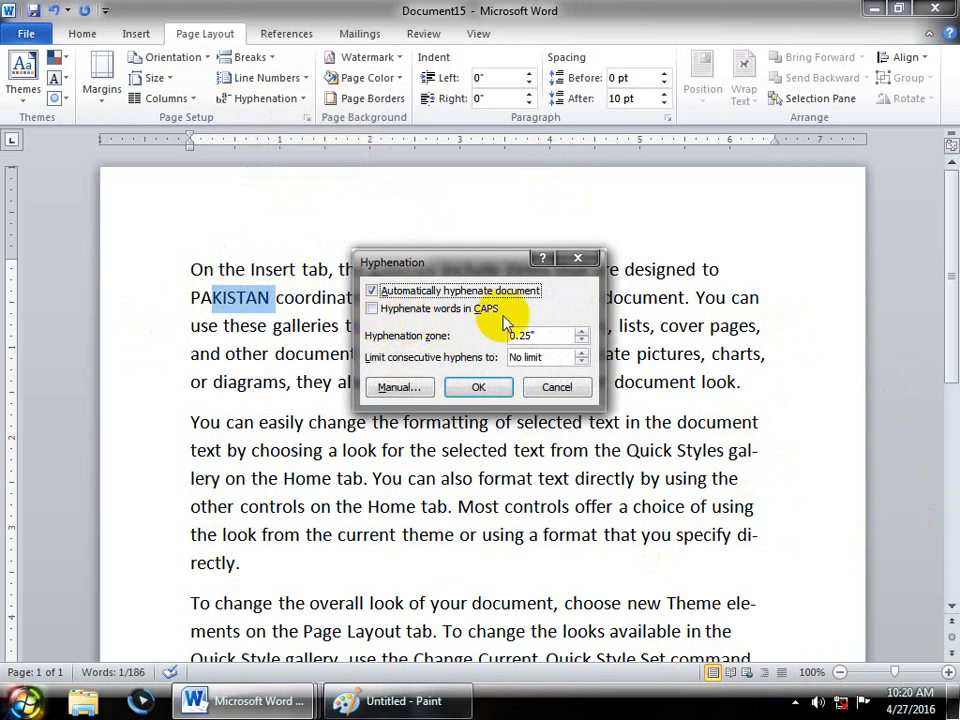
left_click(582, 331)
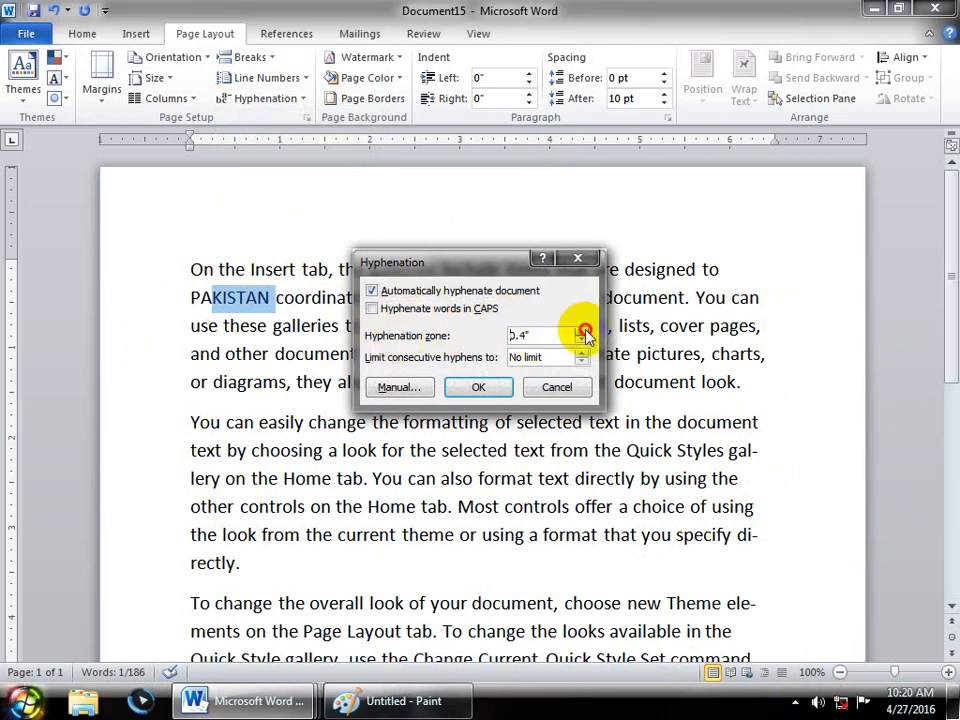
left_click(582, 331)
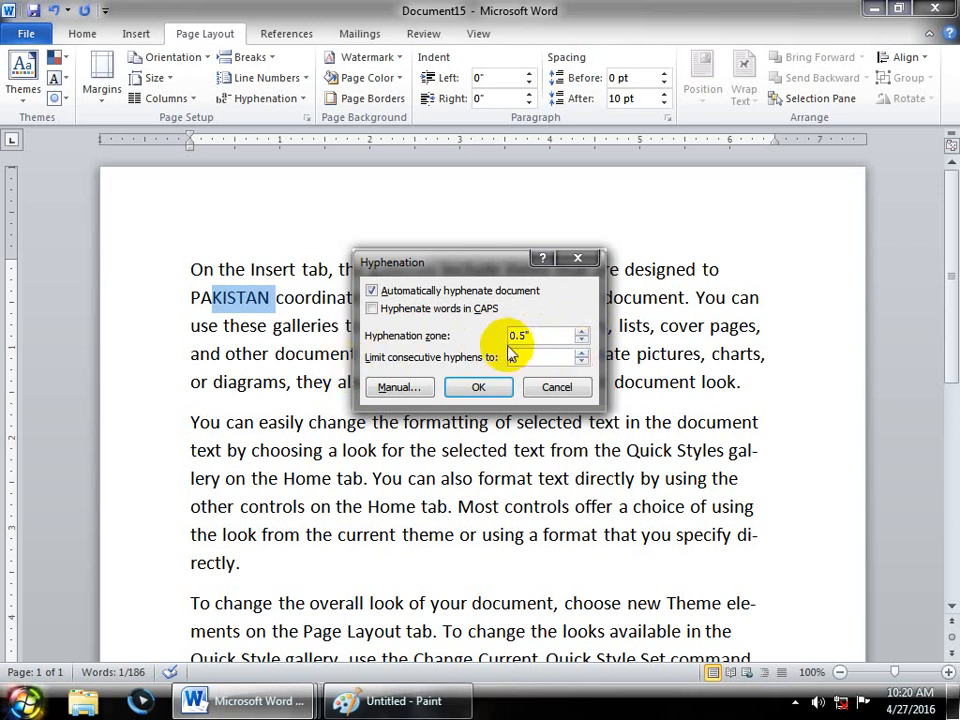
left_click(479, 388)
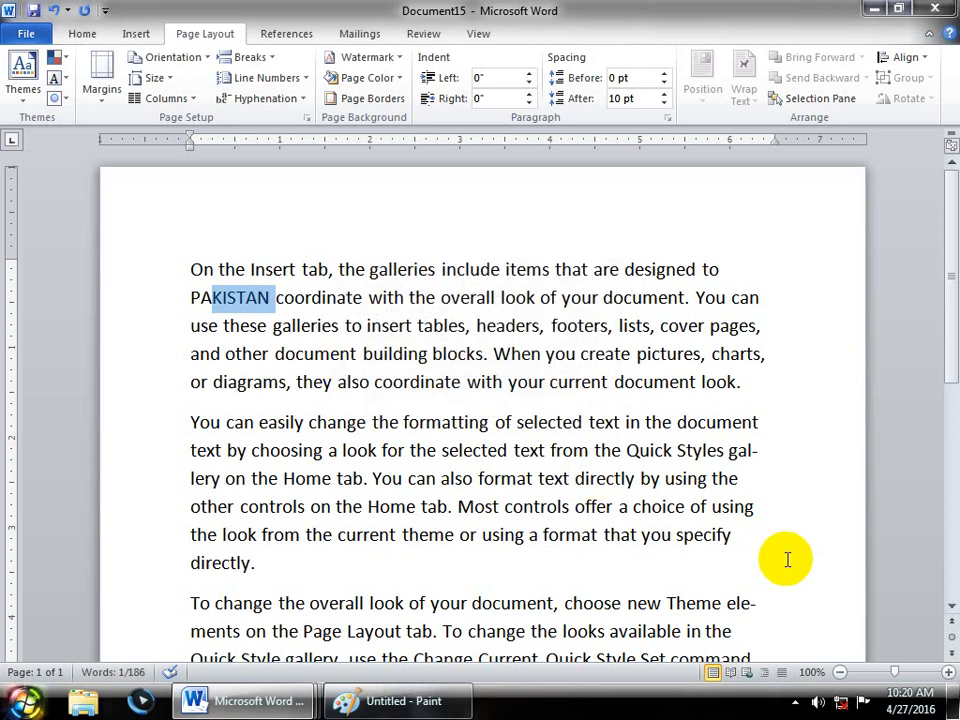
- Scroll down and reopen the Hyphenation menu, closing it without changes
scroll(955, 556, "down", 2)
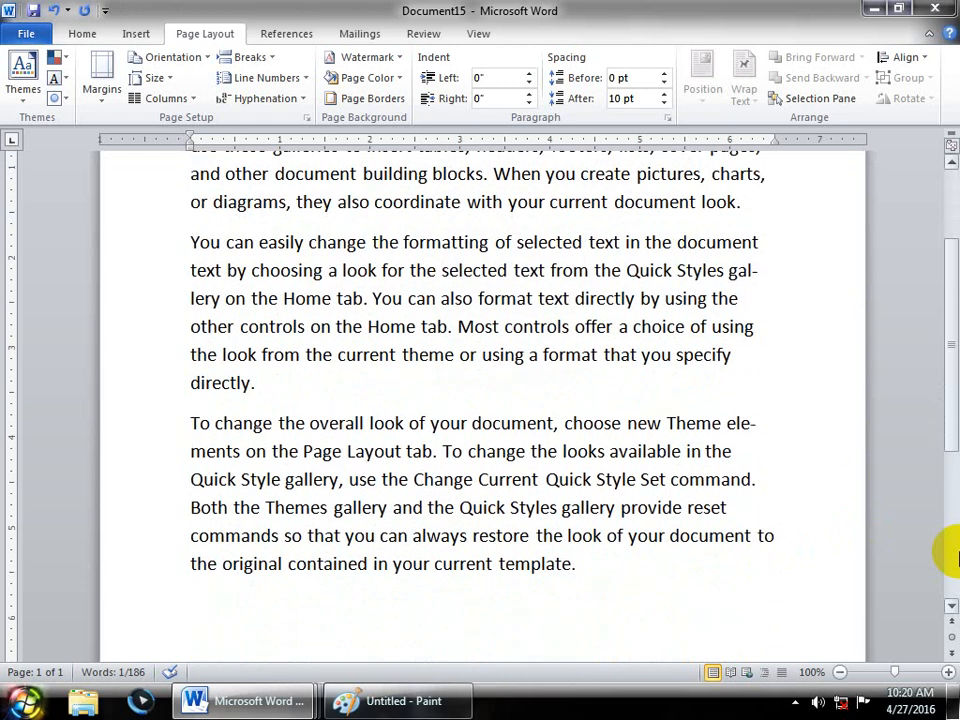
left_click(278, 100)
left_click(362, 290)
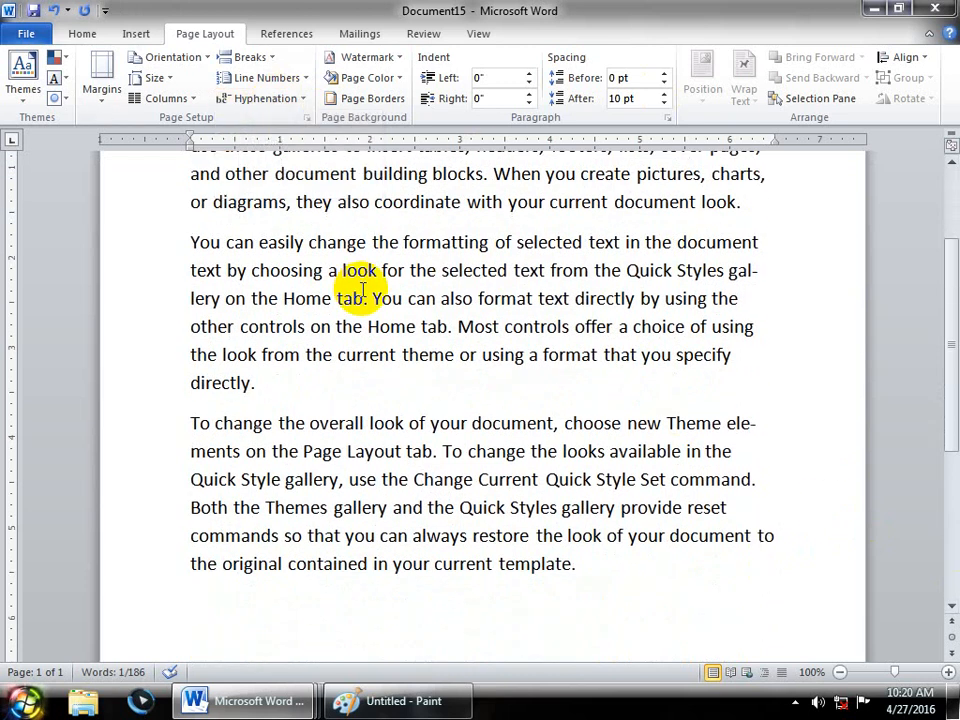